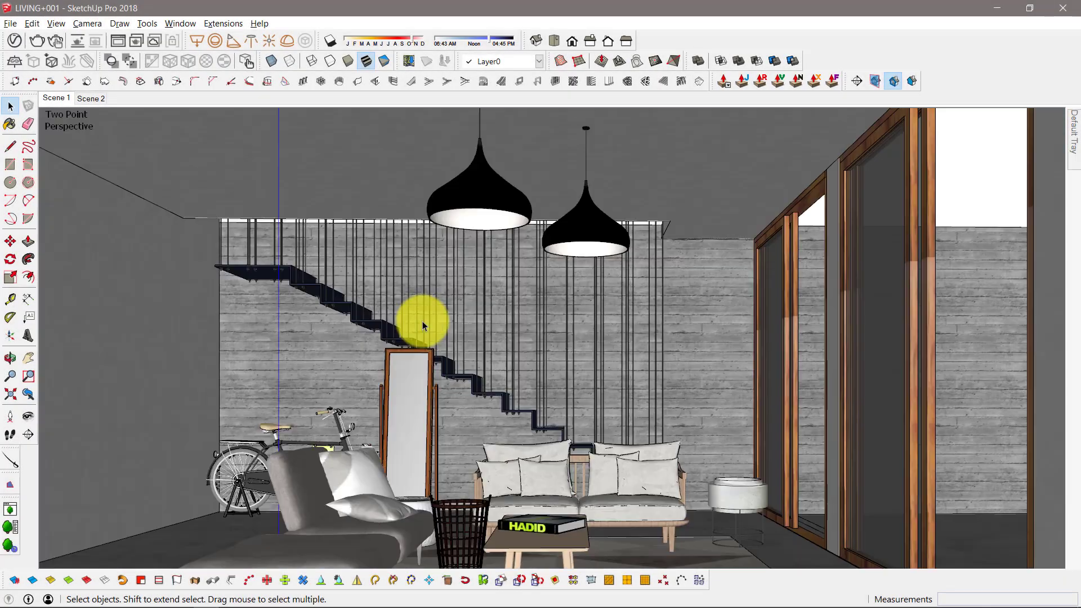
- Draw a rectangular strip on the floor along the wall beside the glass doors
mouse_move(422, 318)
middle_mouse_down()
mouse_move(563, 343)
mouse_move(513, 398)
middle_mouse_up()
scroll(568, 342, "up", 3)
scroll(568, 347, "down", 3)
scroll(581, 370, "up", 1)
left_click(581, 369)
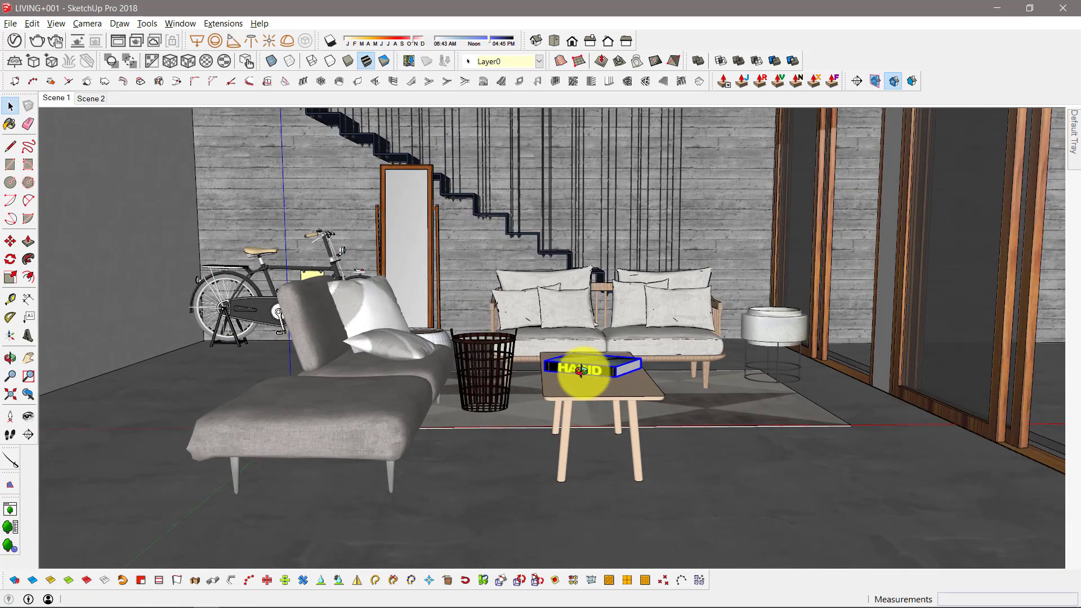
middle_click_drag(384, 297, 381, 297)
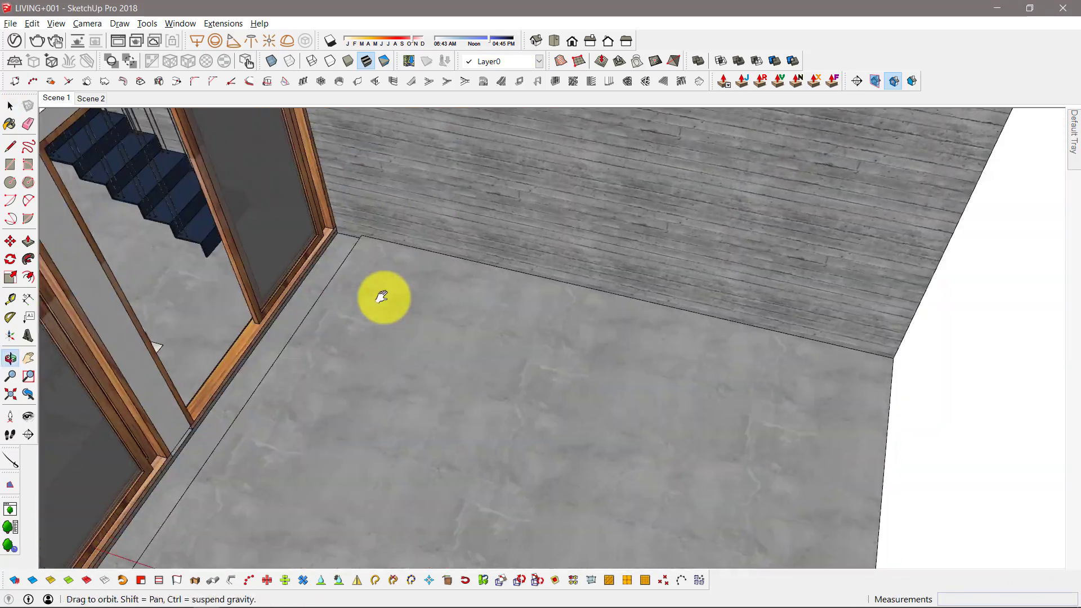
key("r")
left_click(321, 283)
scroll(318, 278, "up", 2)
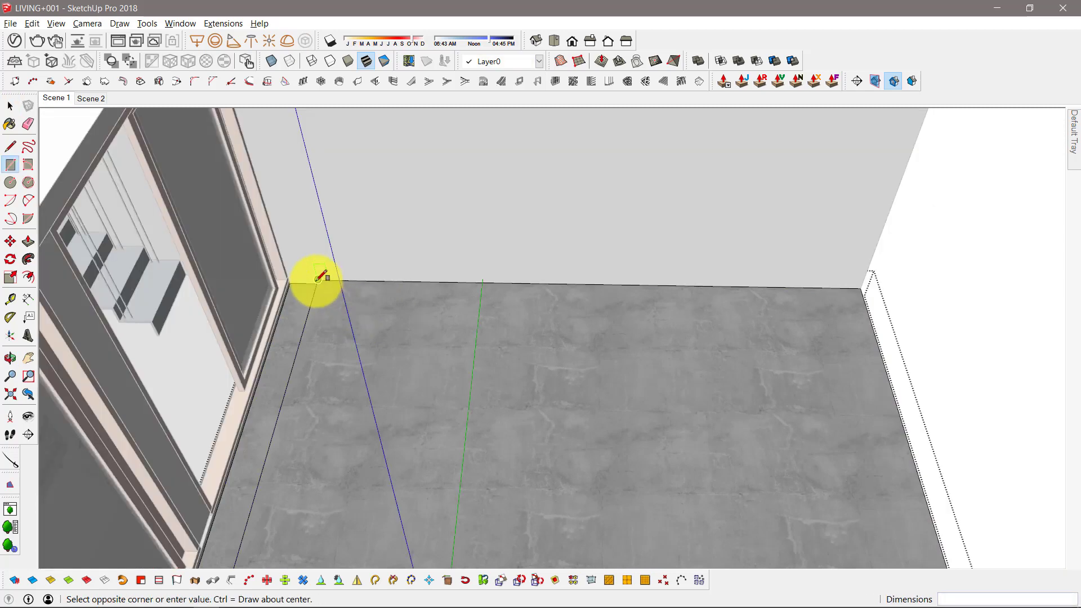
left_click(875, 327)
- Push/Pull the floor strip down into a recessed groove
scroll(538, 331, "up", 3)
middle_click_drag(539, 330, 423, 291)
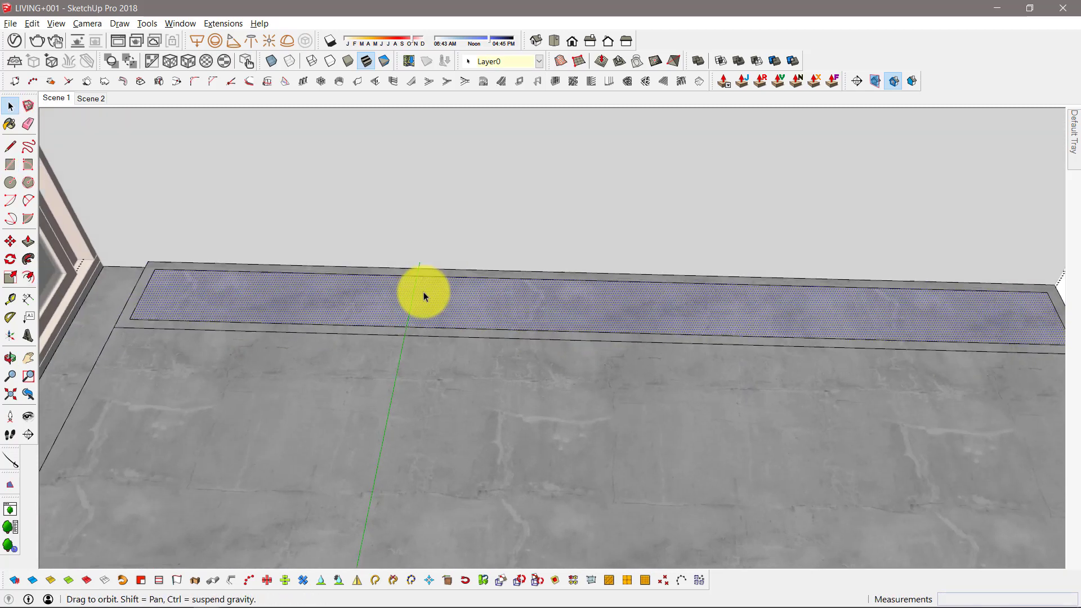
key("p")
left_click_drag(571, 232, 700, 212)
scroll(699, 212, "down", 2)
key("space")
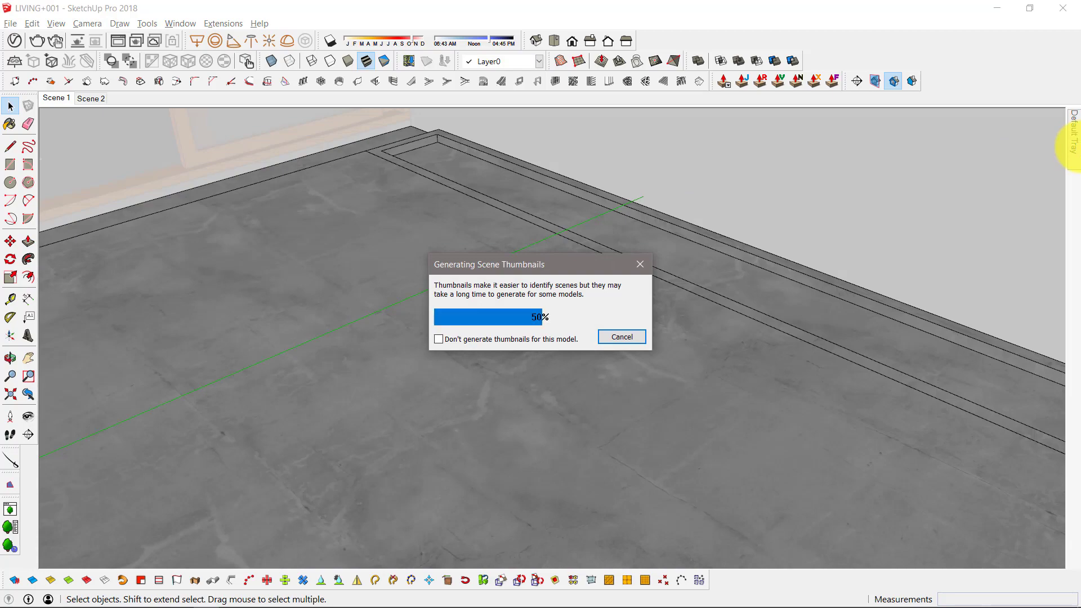
- Paint the groove with a Landscaping grass material and return to the Scene 2 view
left_click(993, 244)
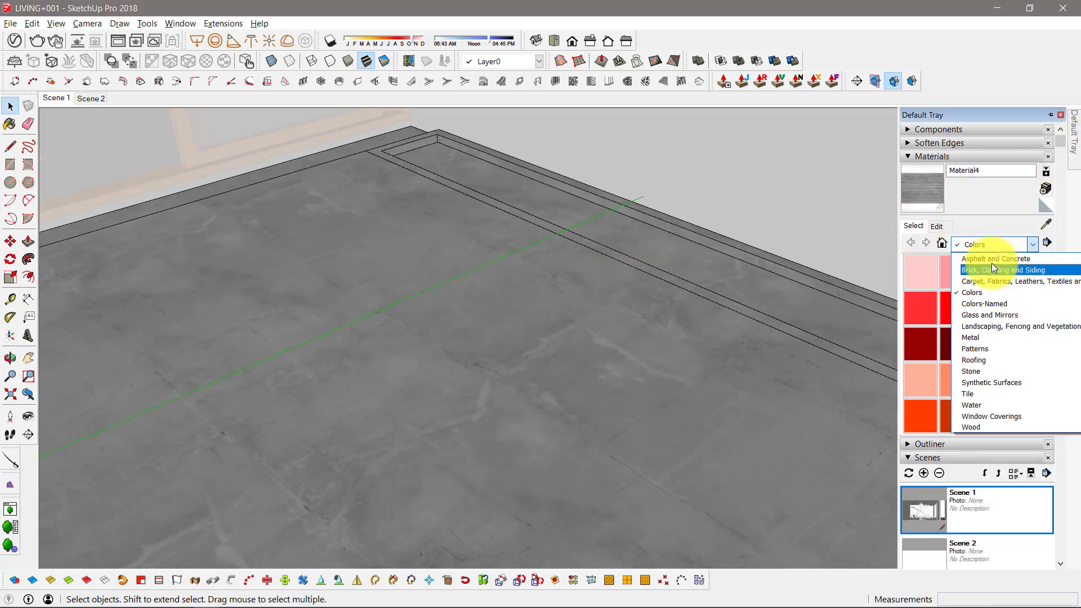
left_click(999, 326)
left_click(920, 309)
left_click(837, 310)
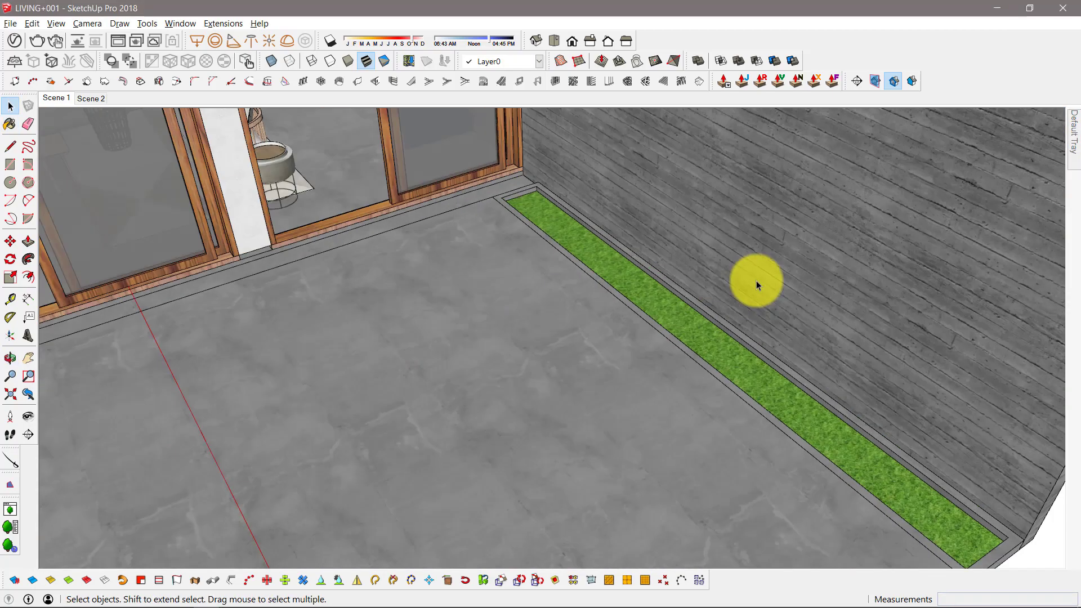
left_click(90, 102)
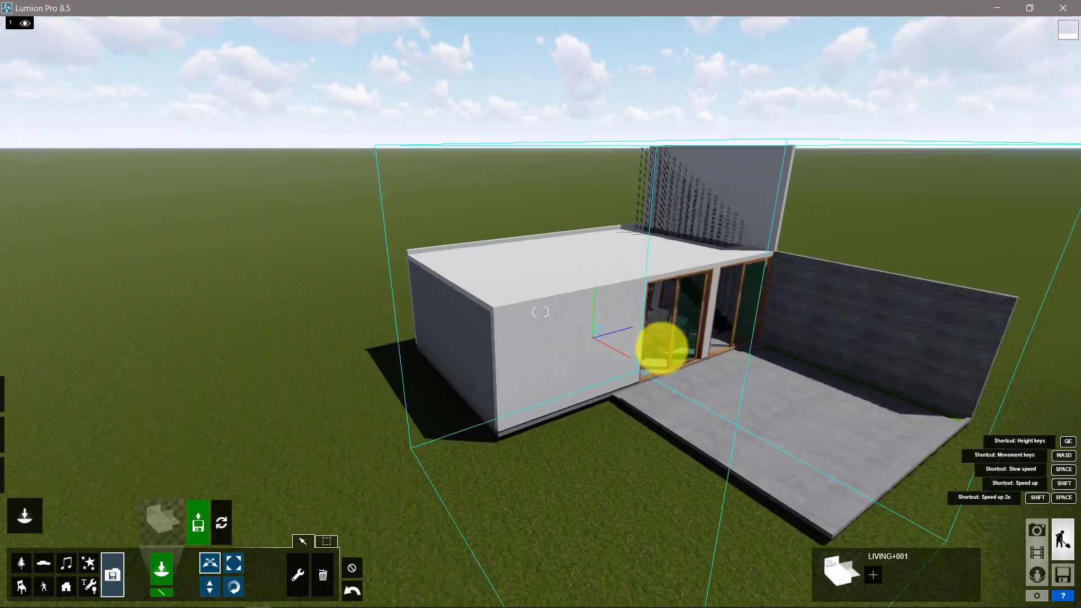
- Frame the living-room interior with a longer focal length and store it as photo 1
right_click_drag(611, 335, 813, 329)
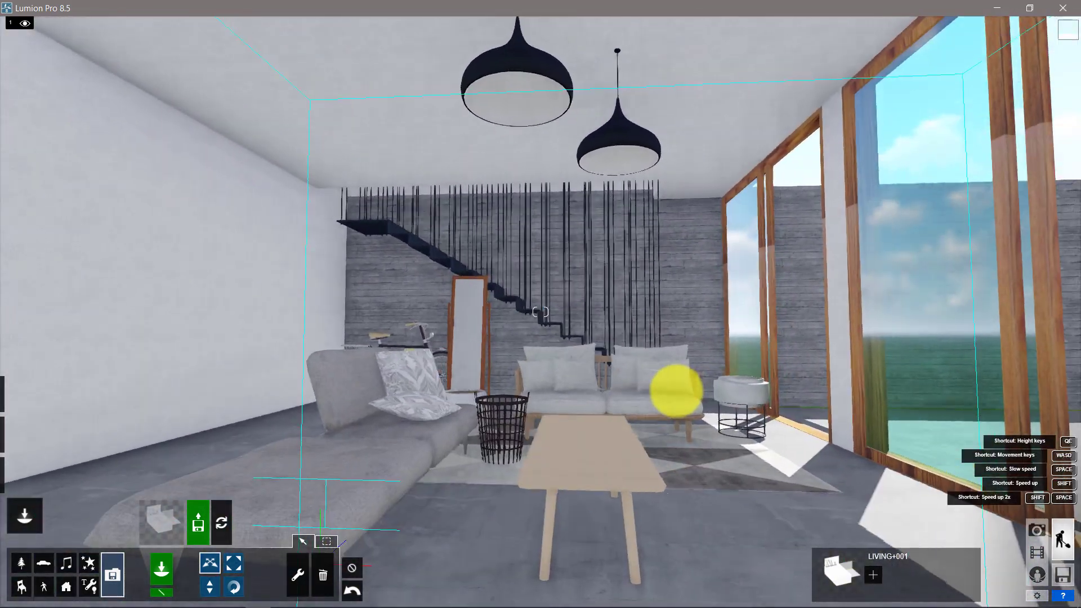
left_click(1037, 526)
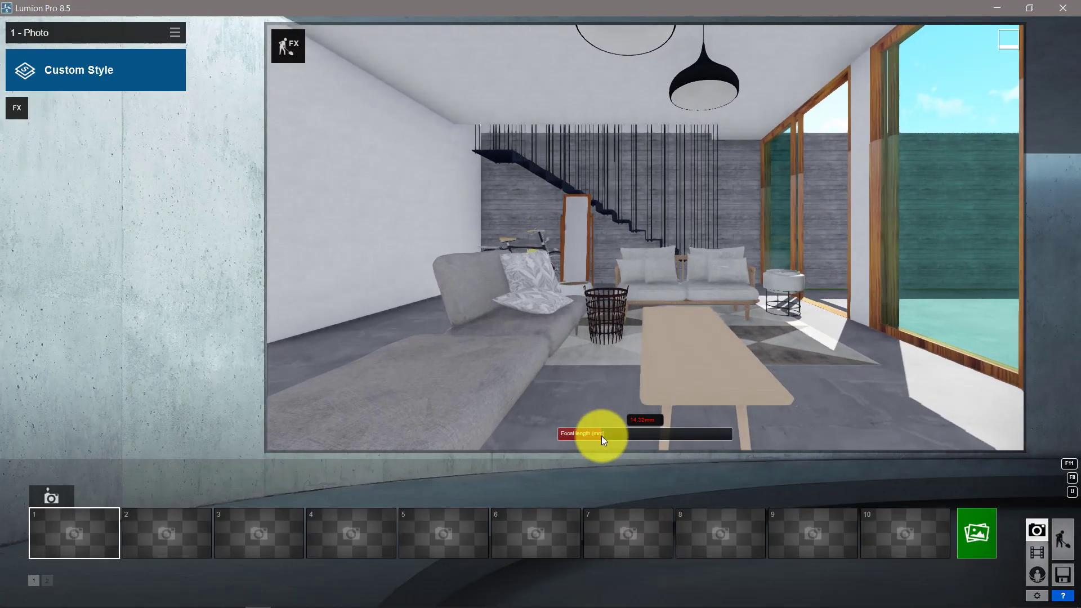
left_click_drag(601, 435, 622, 434)
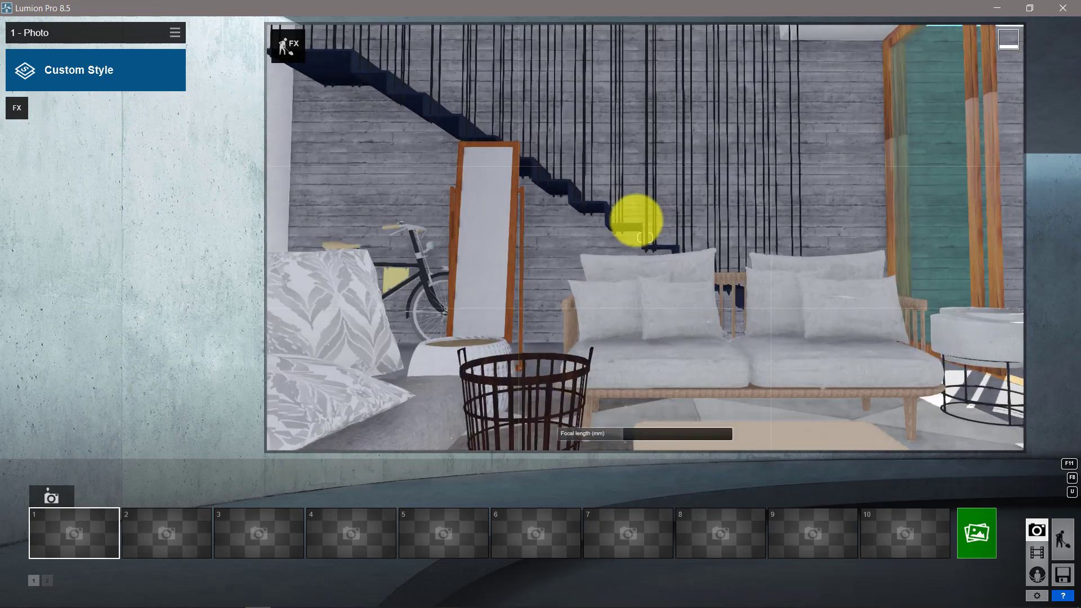
left_click(52, 496)
- Apply the Interior rendering style to the photo
left_click(88, 69)
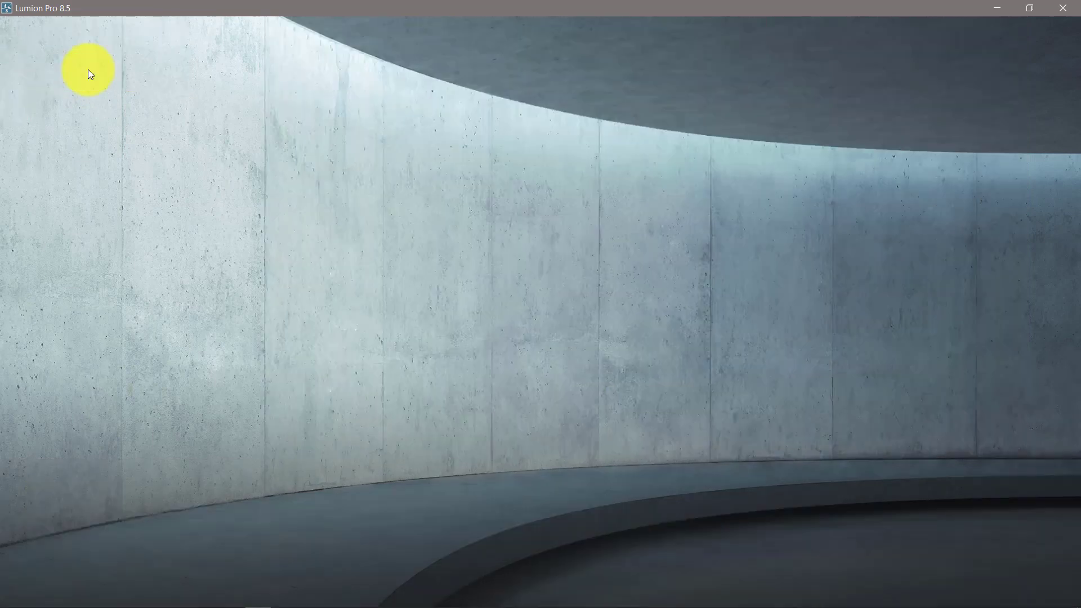
left_click(679, 206)
left_click(97, 75)
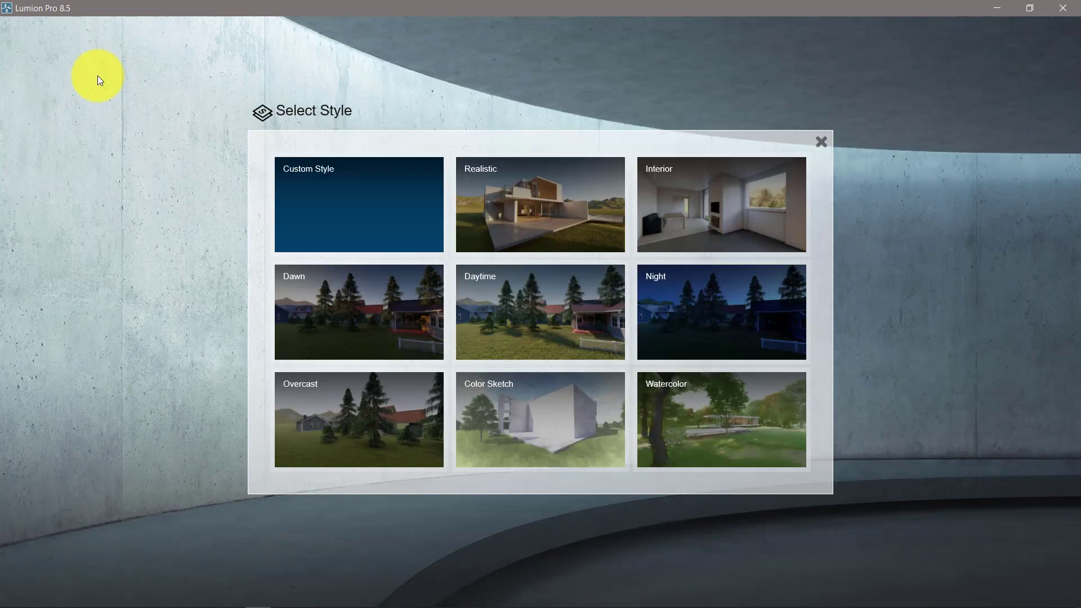
left_click(672, 209)
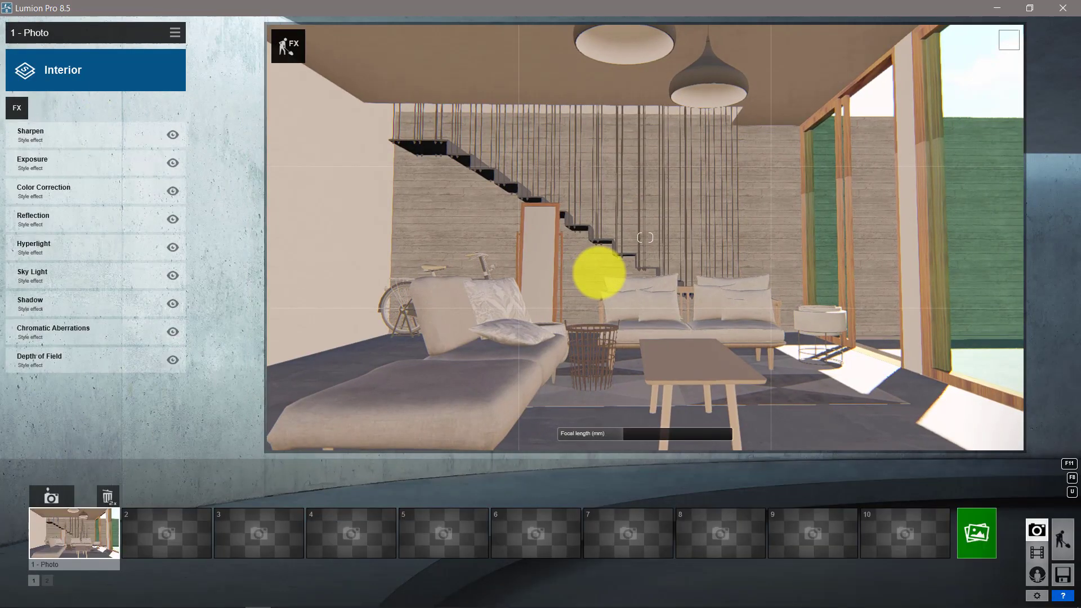
- Add the 2-Point Perspective effect and open the Color Correction settings
left_click(18, 108)
left_click(723, 198)
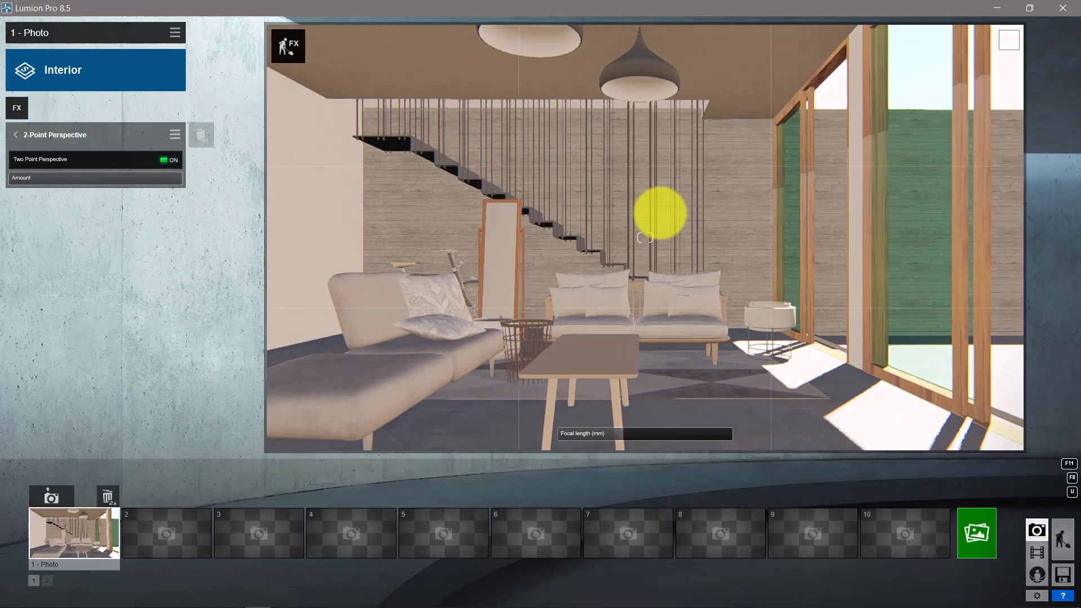
left_click(17, 107)
left_click(26, 186)
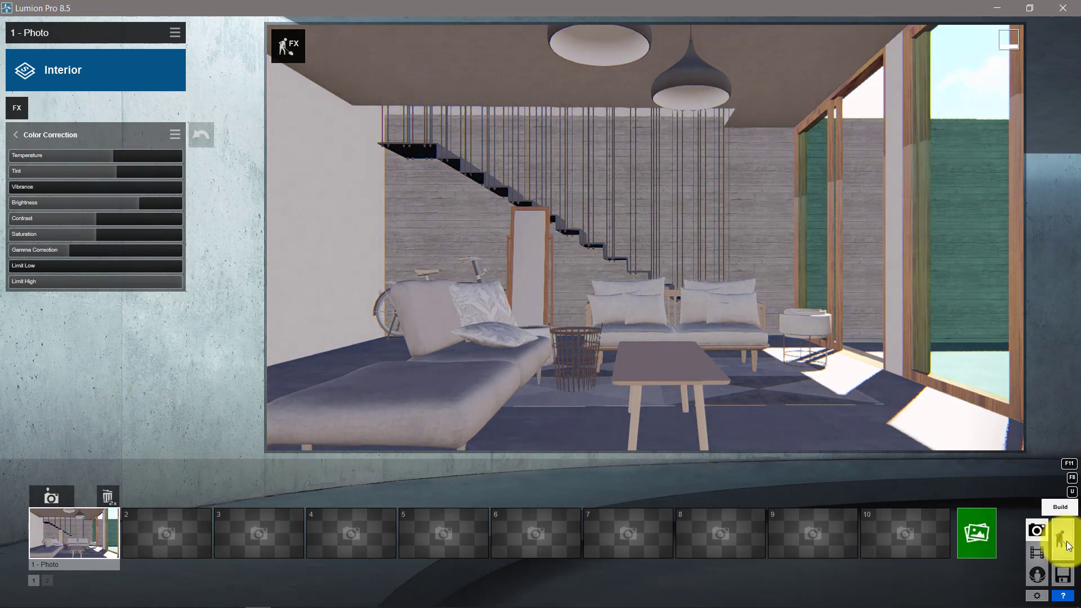
- Give the coffee table a striped Standard material with lower gloss and reflectivity
left_click(1048, 536)
left_click(24, 475)
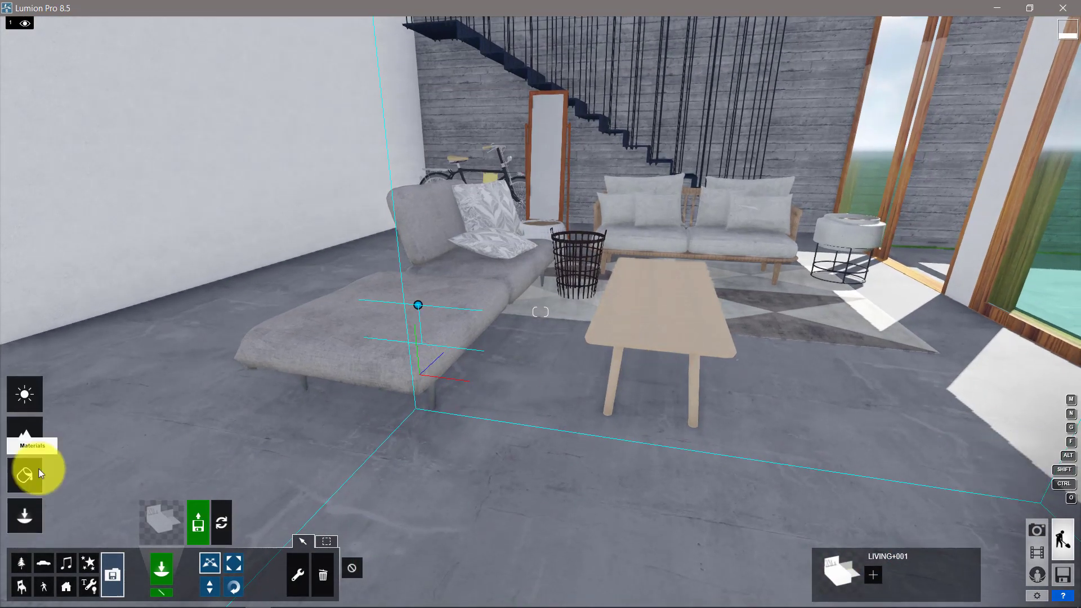
left_click(669, 302)
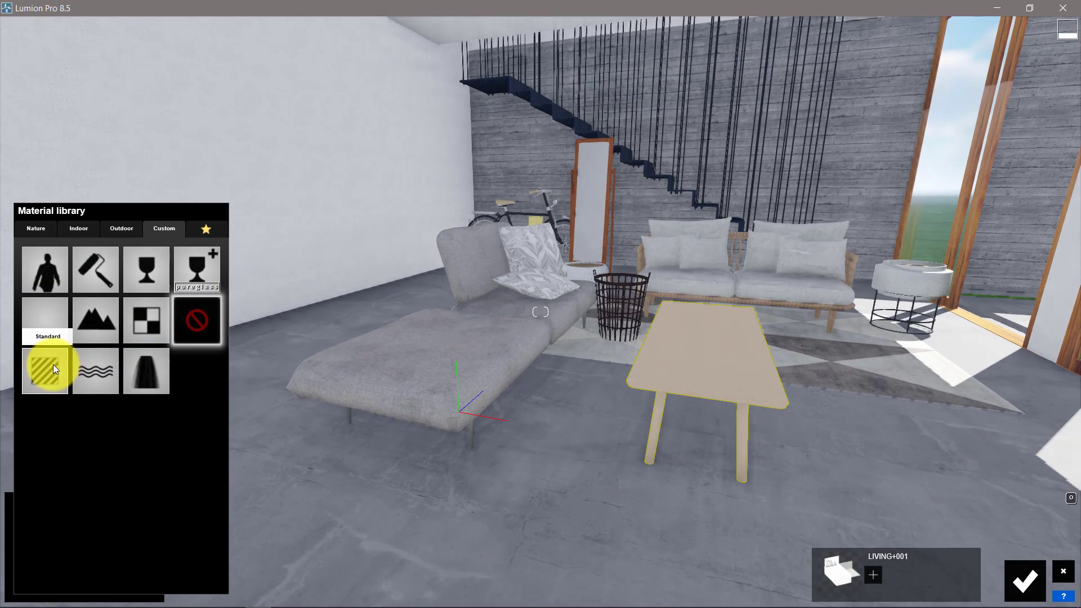
left_click(53, 363)
mouse_move(67, 419)
left_mouse_down()
mouse_move(44, 420)
mouse_move(137, 436)
left_mouse_up()
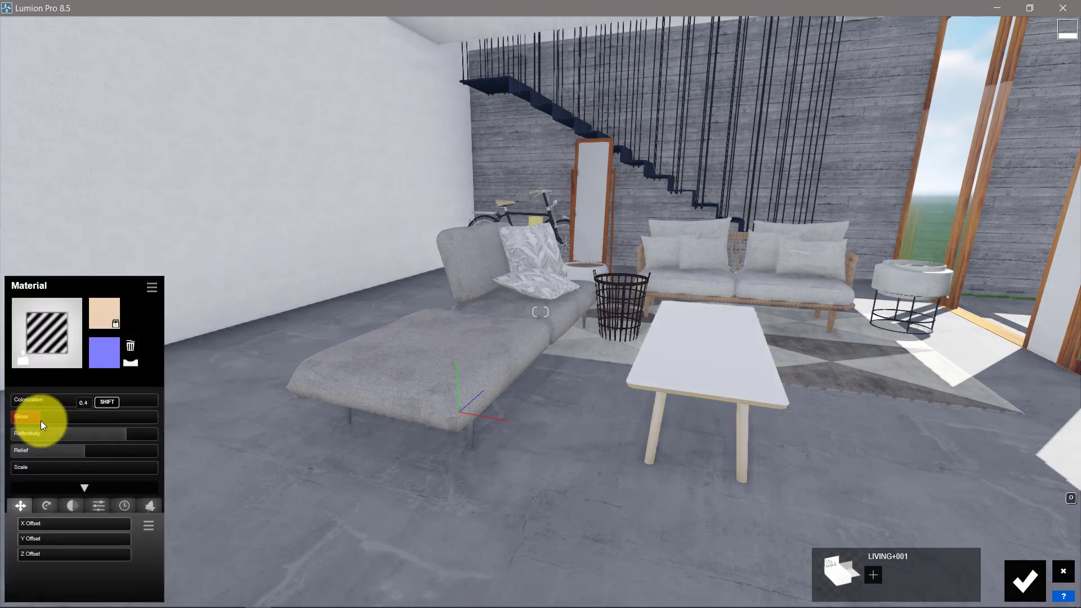
left_click(85, 435)
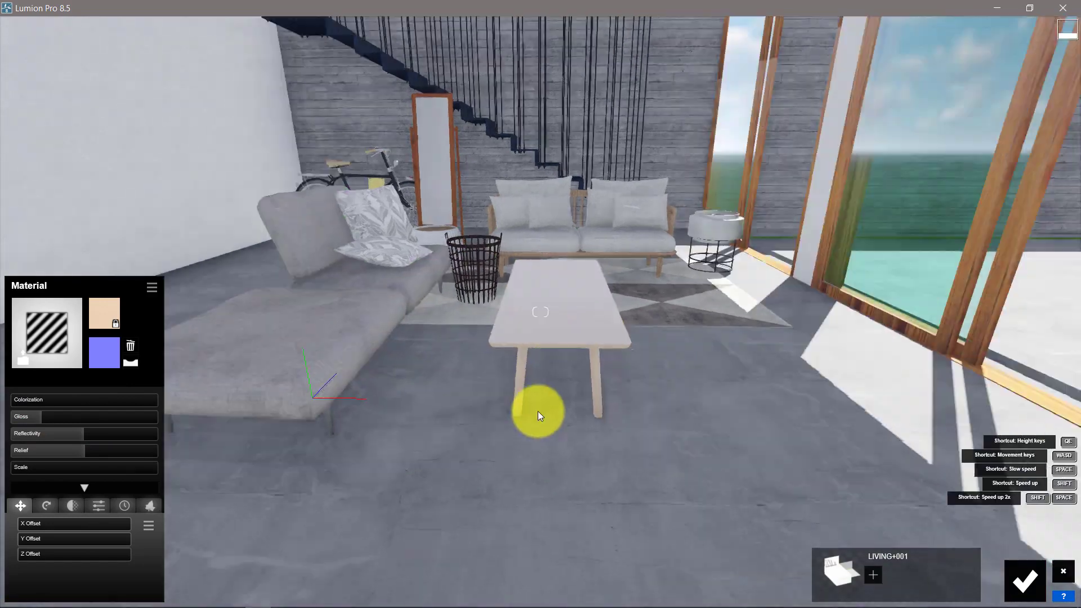
- Give the floor material a normal map, near-zero gloss and raised relief
left_click(439, 463)
left_click(196, 316)
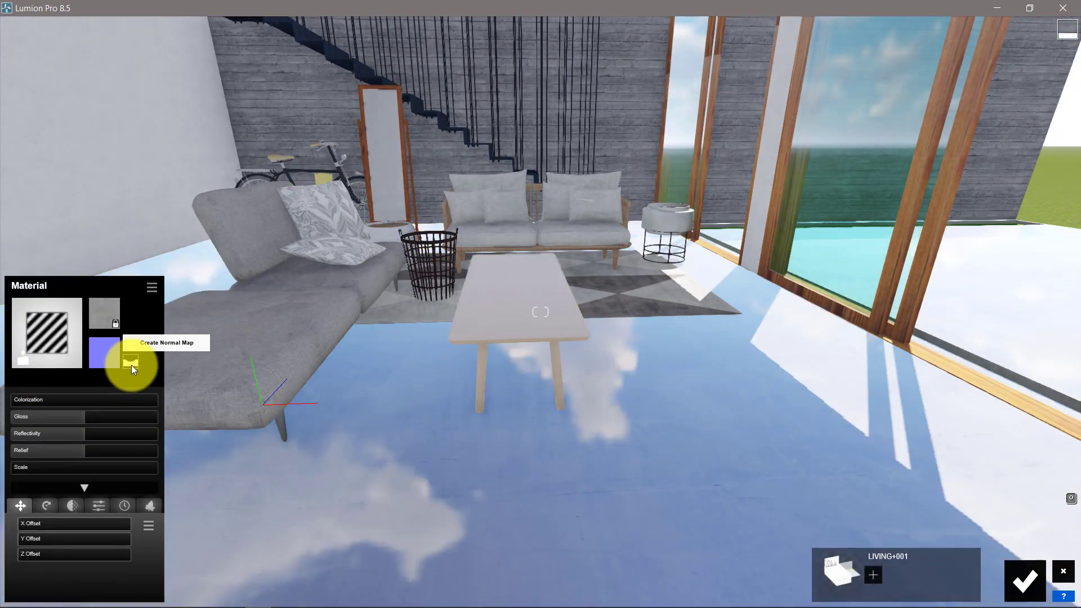
left_click(130, 365)
left_click_drag(77, 413, 18, 420)
left_click_drag(84, 450, 109, 453)
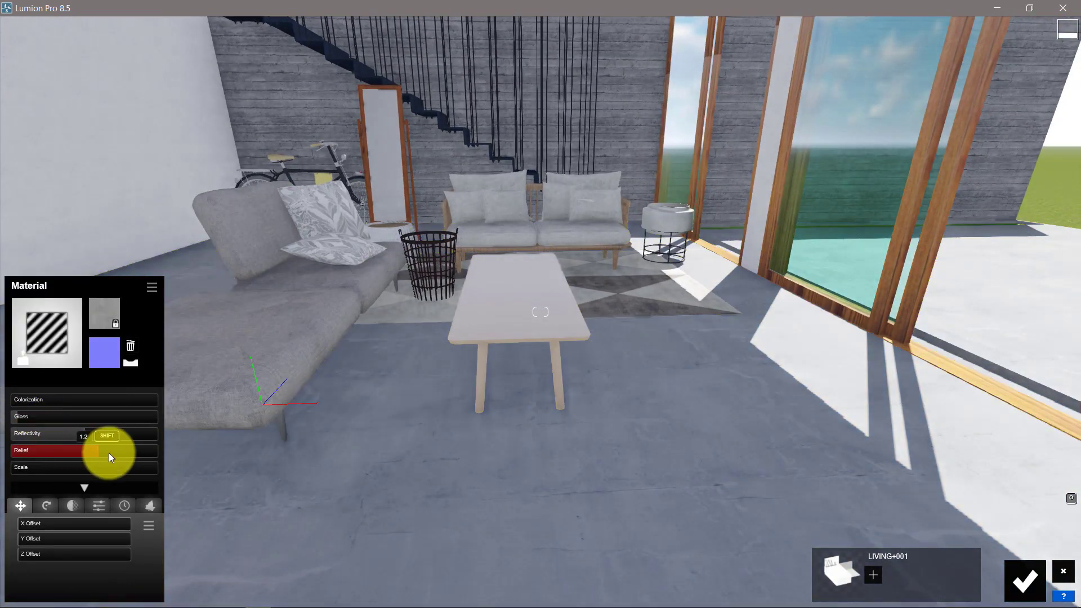
mouse_move(351, 337)
right_mouse_down()
mouse_move(574, 255)
mouse_move(440, 290)
right_mouse_up()
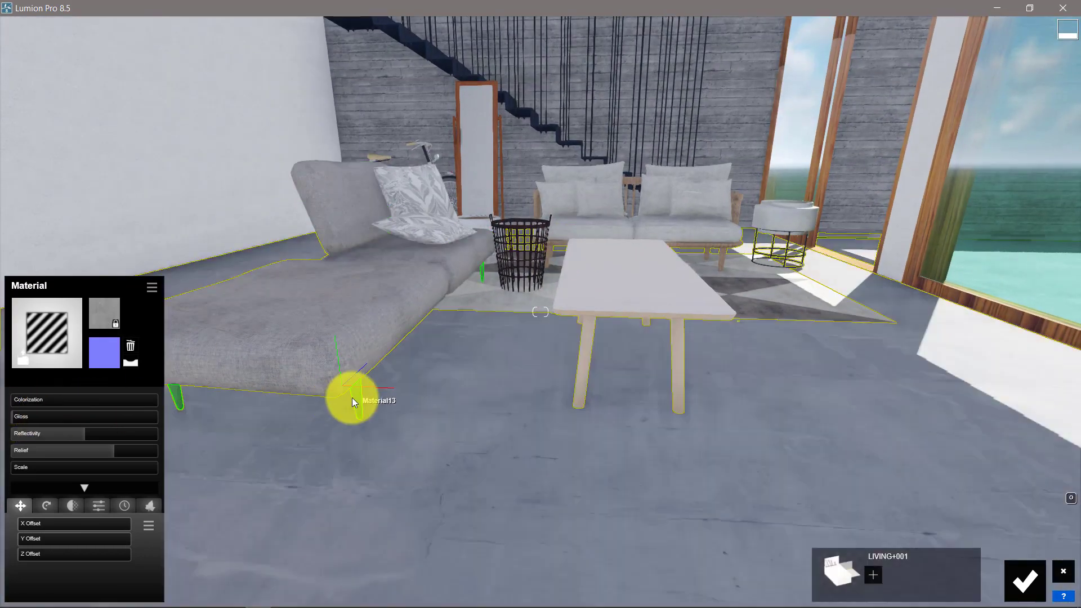
left_click(353, 398)
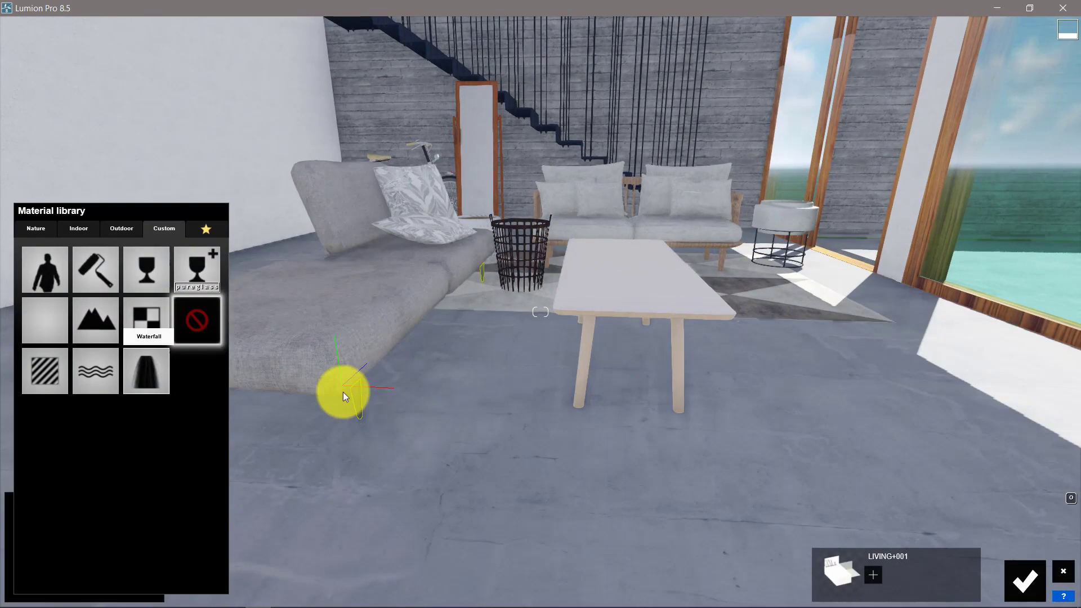
- Apply Indoor Aluminium metal to the sofa legs and confirm the edit
left_click(82, 227)
left_click(161, 261)
left_click(48, 365)
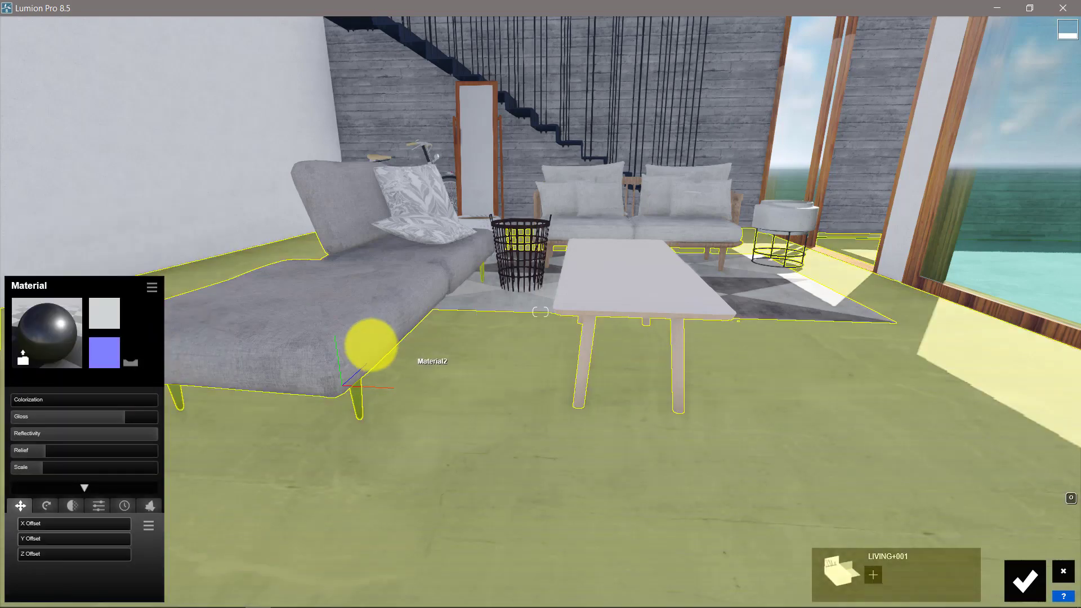
right_click_drag(369, 342, 376, 344)
left_click(1005, 579)
- Adjust the floor material's colorization
right_click_drag(429, 303, 481, 327)
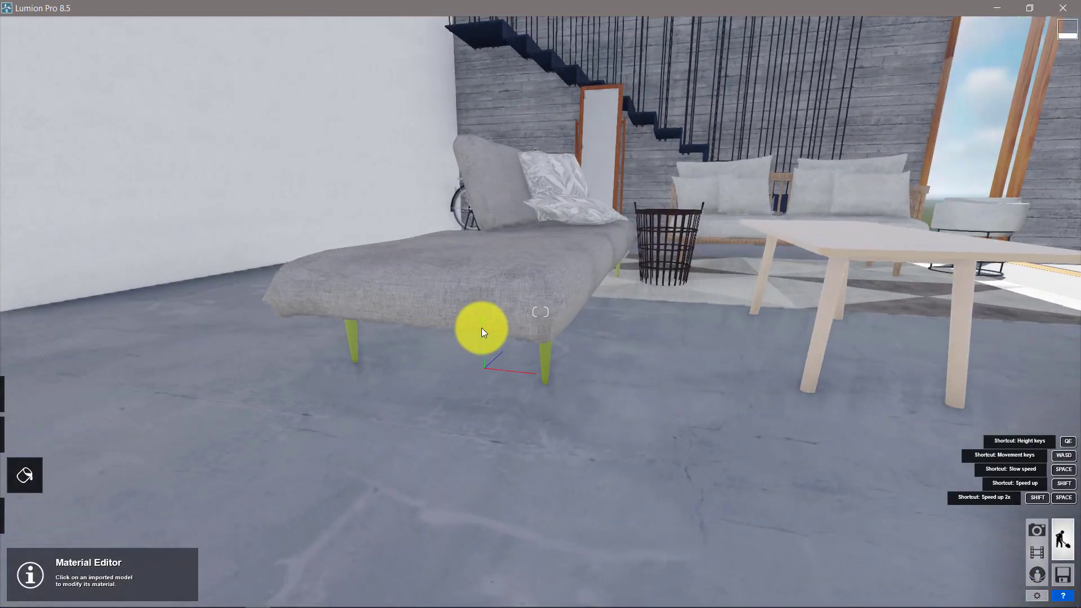
left_click(650, 349)
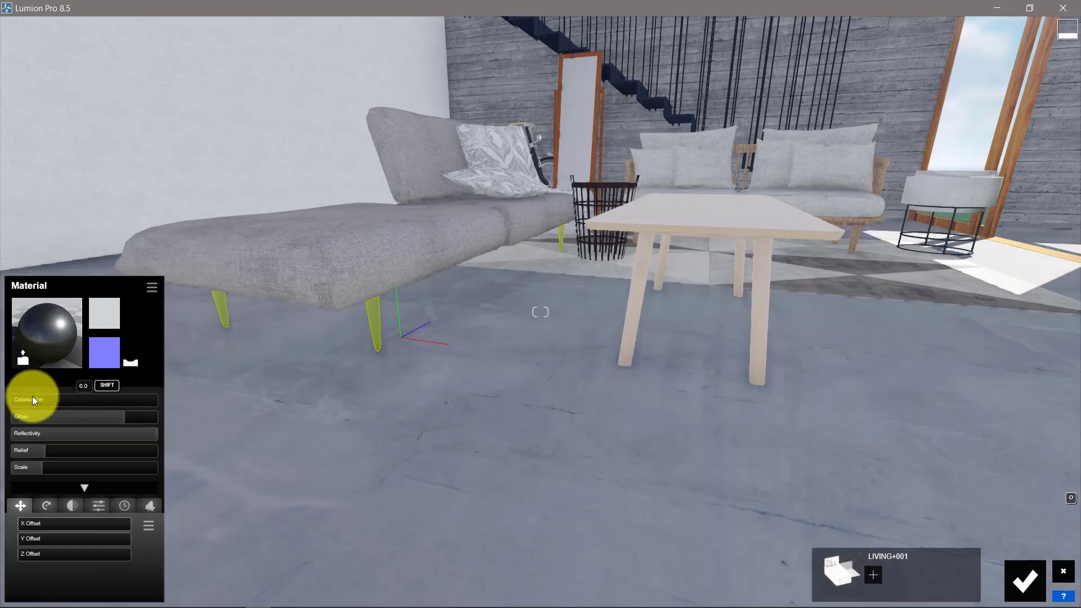
left_click_drag(32, 396, 80, 393)
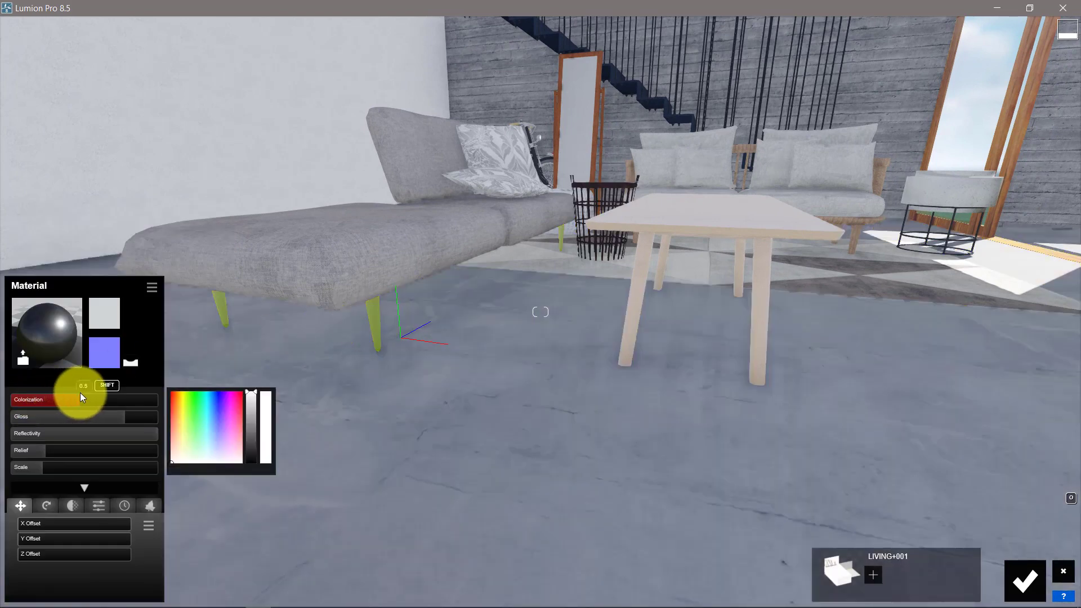
- Apply Indoor black metal to the sofa legs and raise its gloss
left_click(44, 332)
left_click(113, 231)
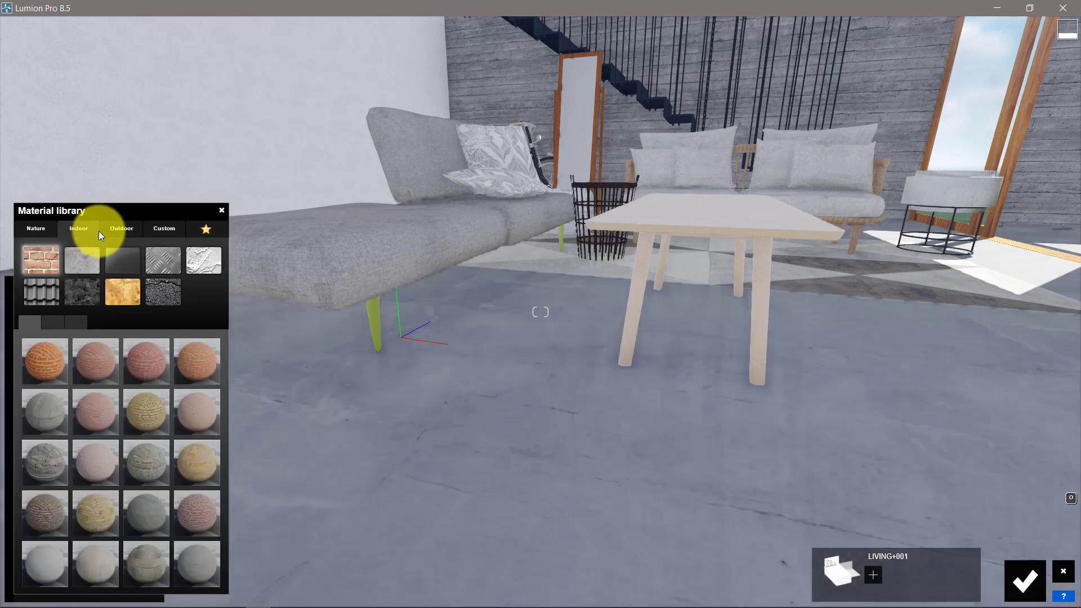
left_click(156, 260)
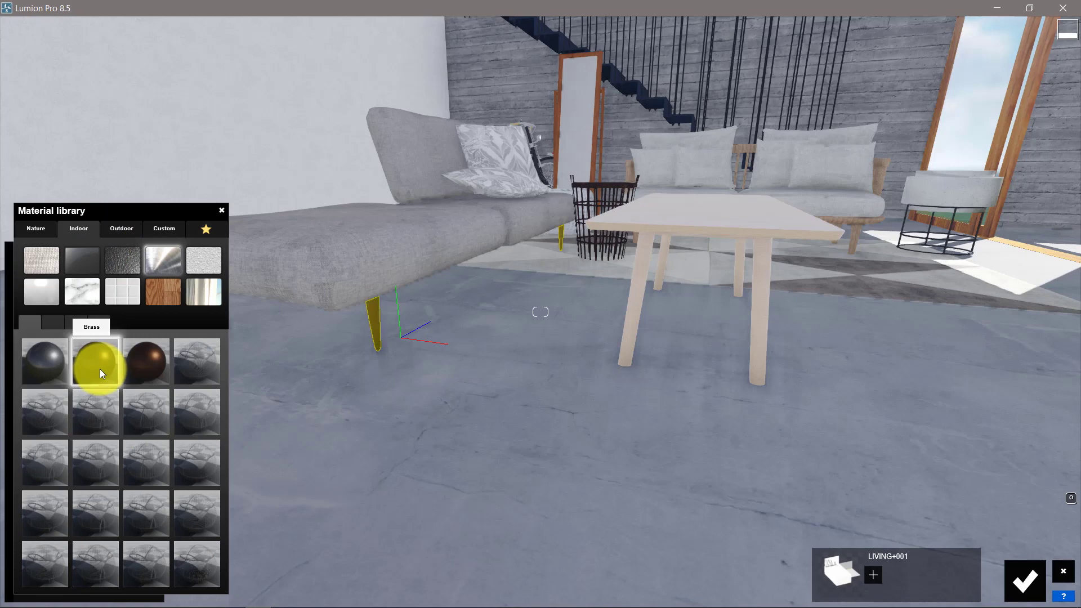
left_click(55, 362)
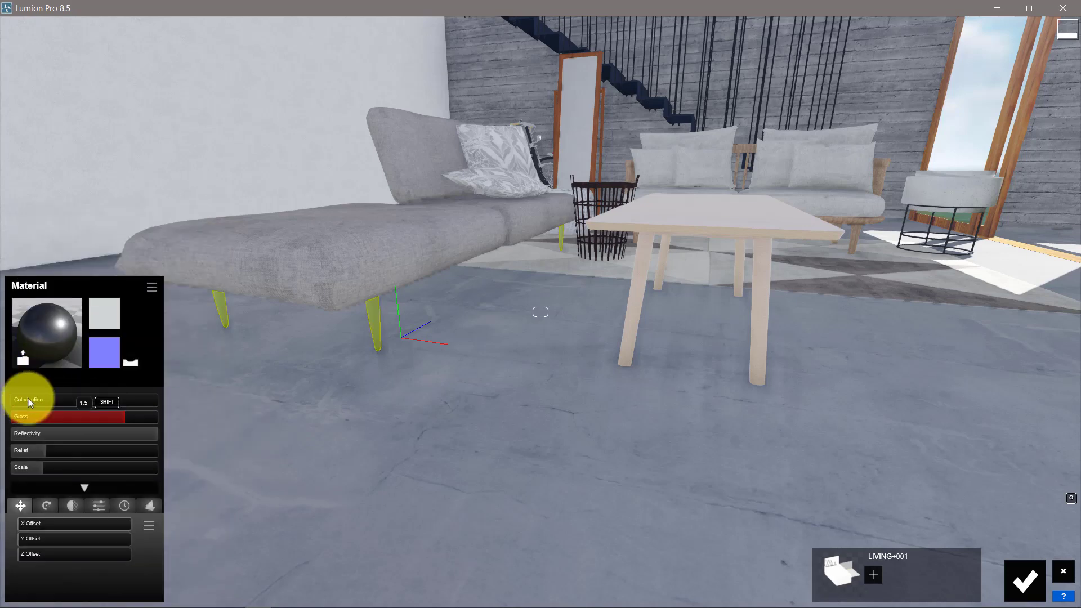
left_click_drag(70, 416, 96, 409)
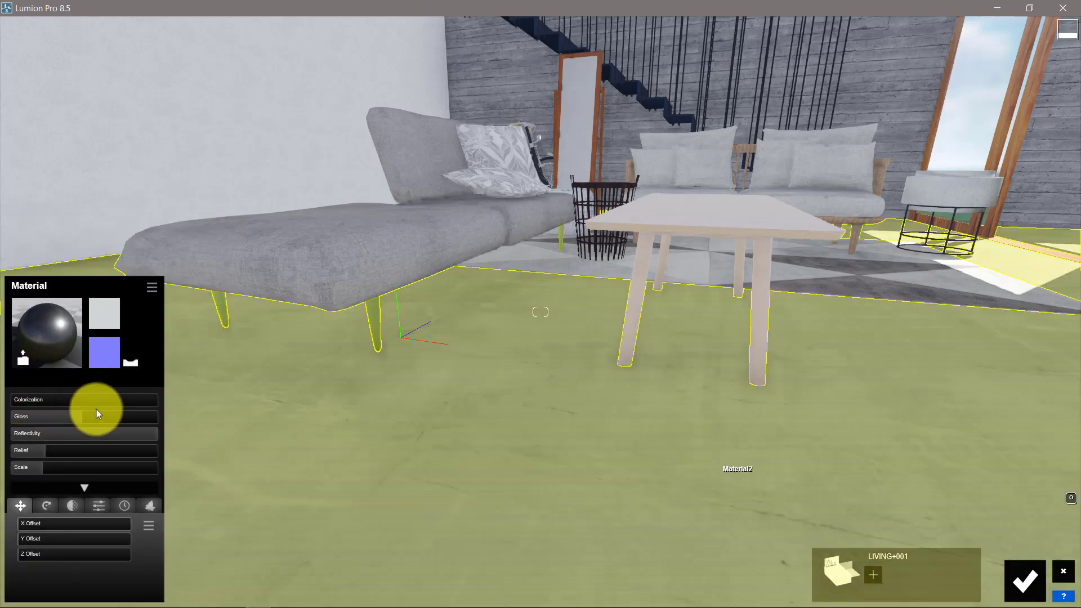
mouse_move(97, 410)
right_mouse_down()
mouse_move(479, 329)
mouse_move(475, 321)
right_mouse_up()
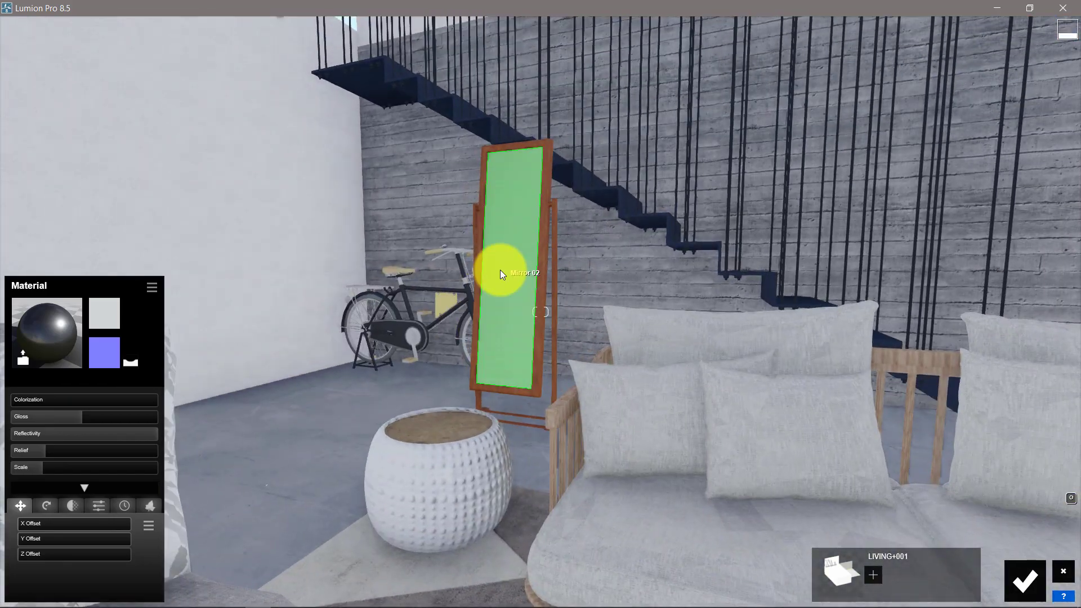
- Apply the Custom Glass material to the mirror pane
left_click(500, 269)
left_click(117, 231)
left_click(156, 228)
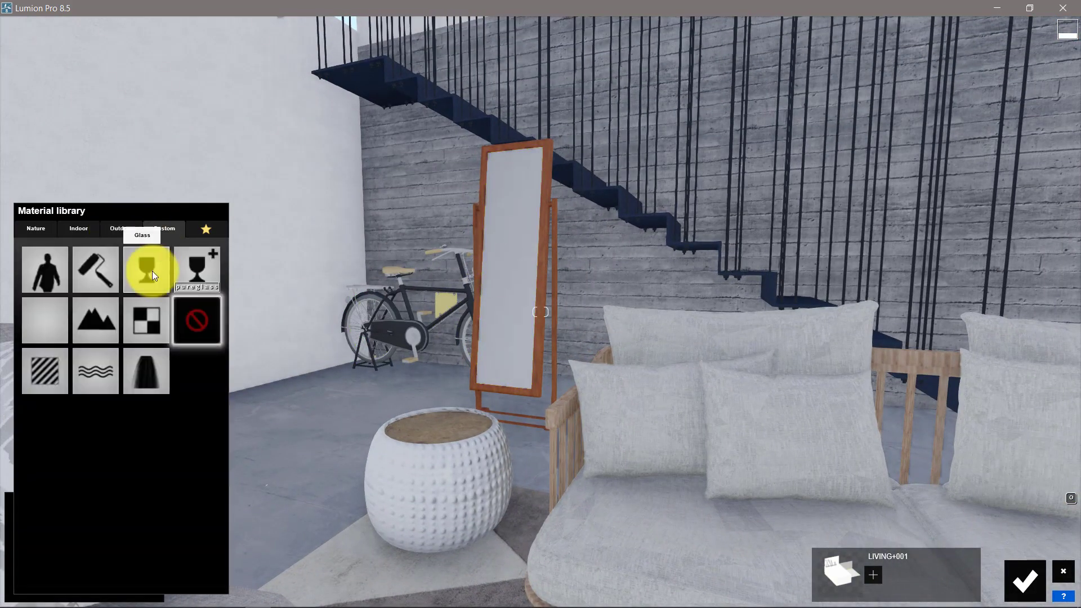
left_click(146, 270)
right_click_drag(446, 302, 490, 359)
- Give the sofa frame a Custom Standard material, keeping its wood texture
left_click(489, 358)
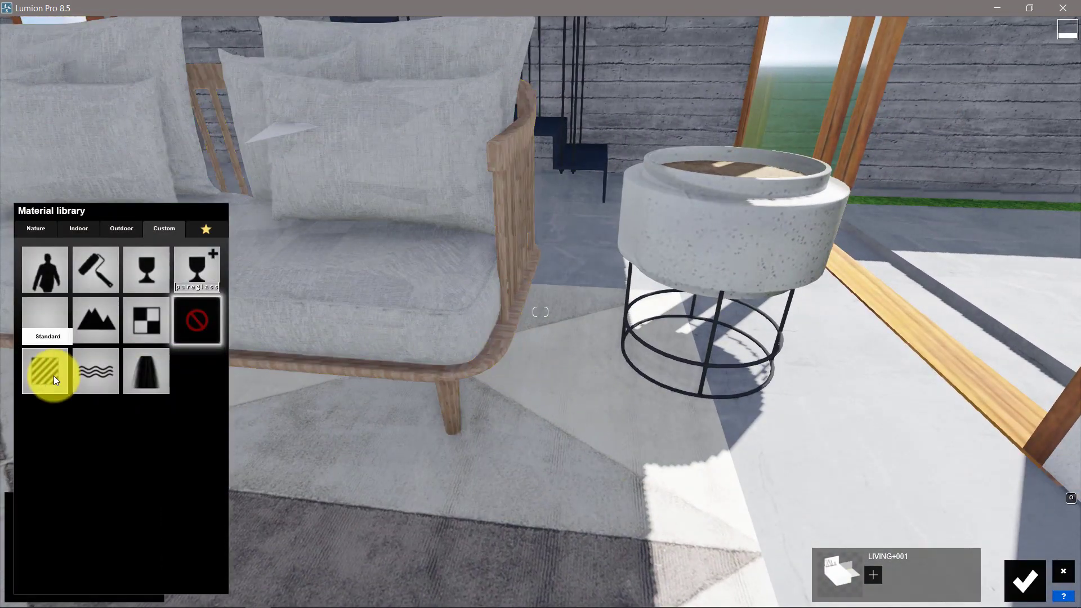
left_click(53, 376)
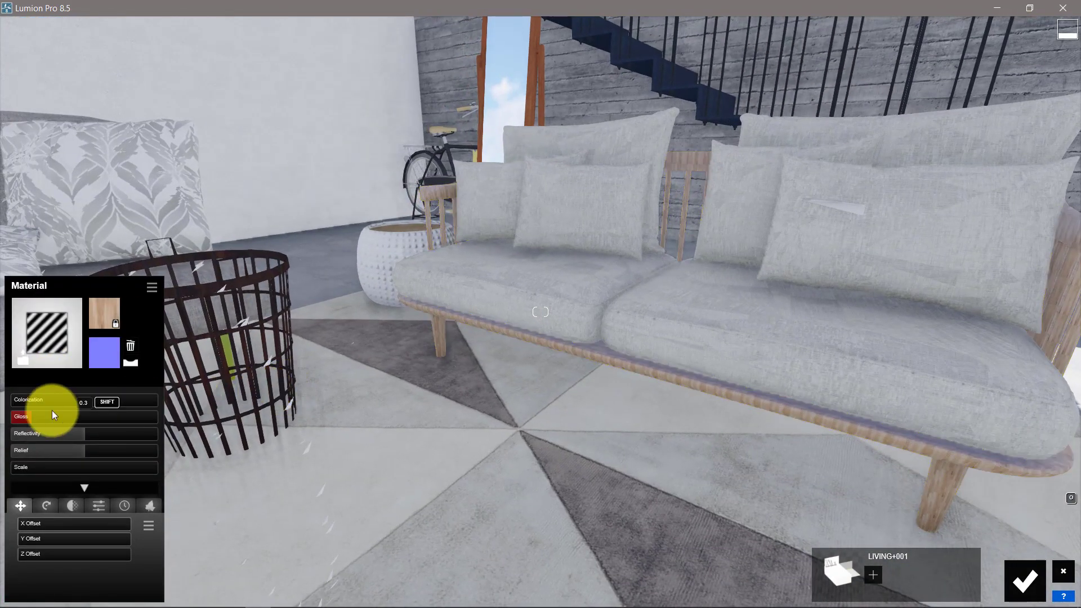
right_click_drag(375, 367, 376, 372)
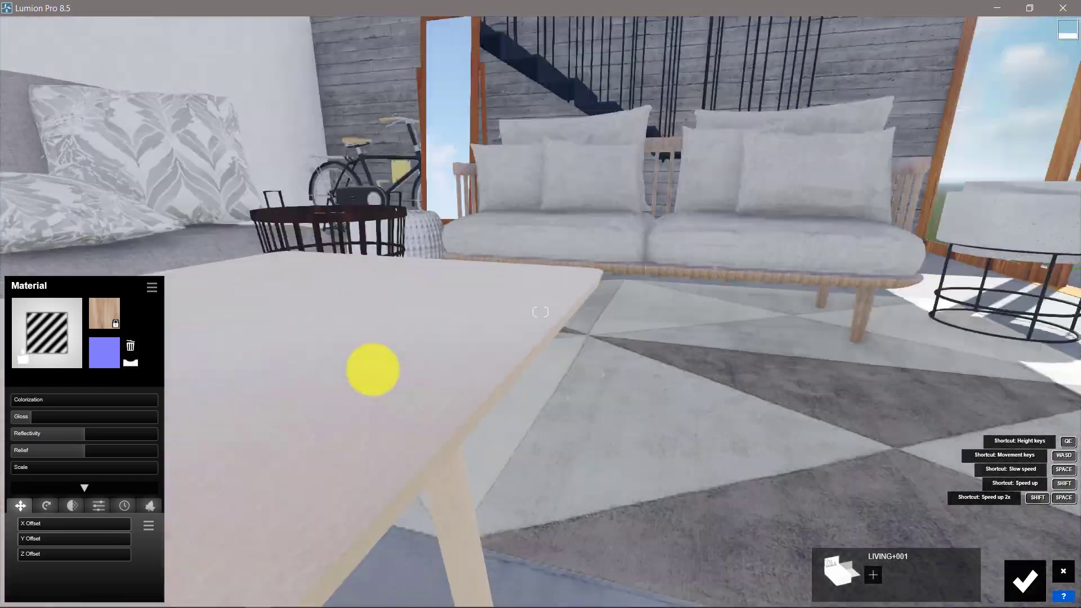
right_click_drag(376, 371, 370, 369)
- Check the sofa in SketchUp, then give the mirror frame a Custom Standard material
key("alt+Tab")
left_click(260, 434)
scroll(512, 484, "up", 5)
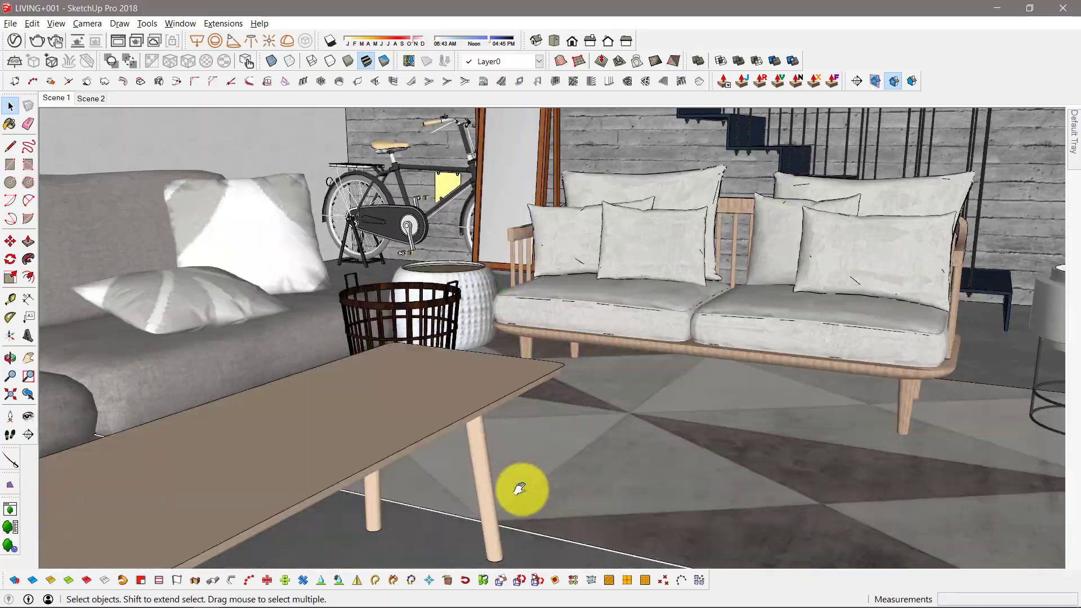
middle_click_drag(519, 489, 514, 490)
key("alt+Tab")
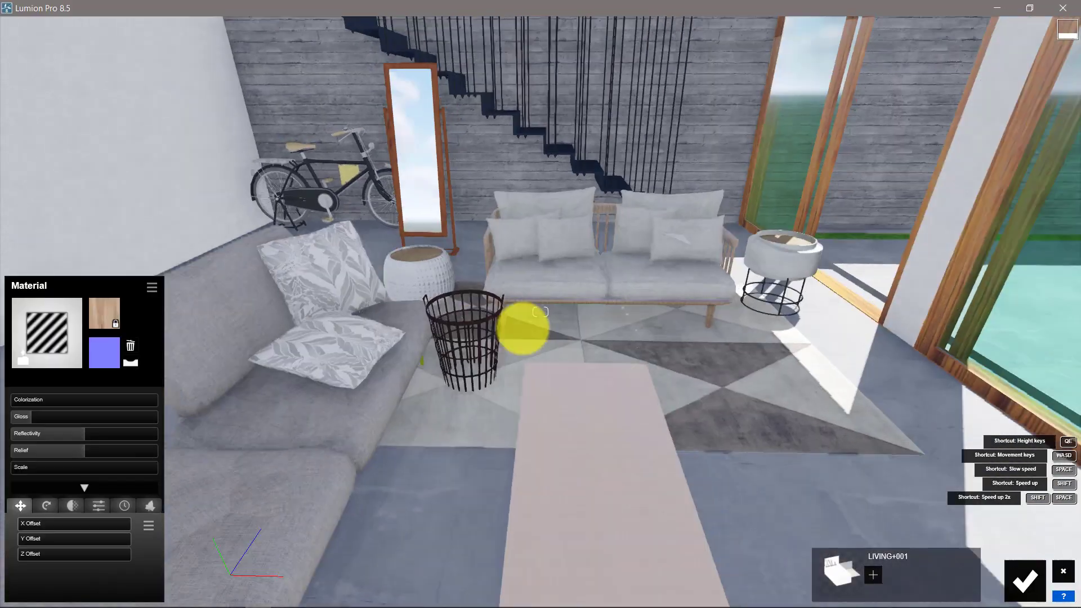
scroll(512, 282, "up", 3)
left_click(362, 121)
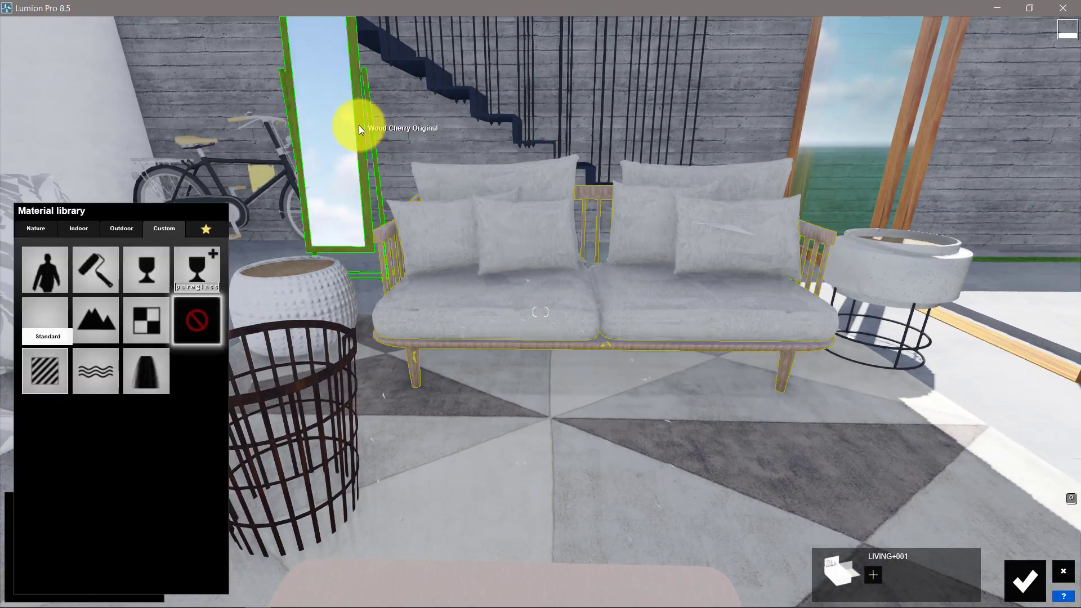
left_click(52, 366)
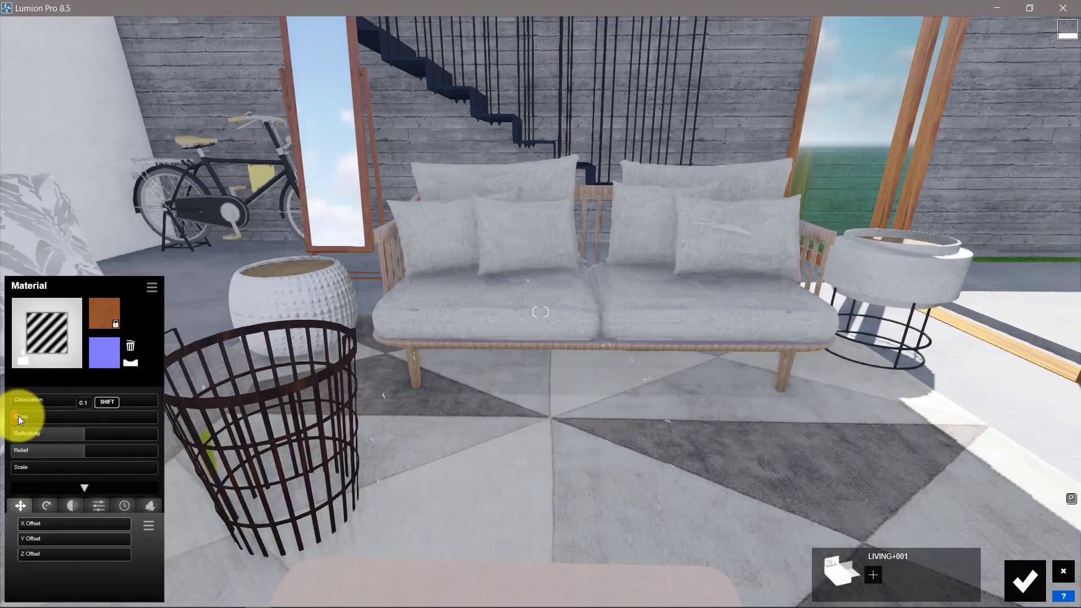
- Tint the mirror frame slightly and add Wood weathering with edges around 0.7
left_click(18, 400)
mouse_move(28, 397)
left_mouse_down()
mouse_move(45, 397)
mouse_move(35, 397)
left_mouse_up()
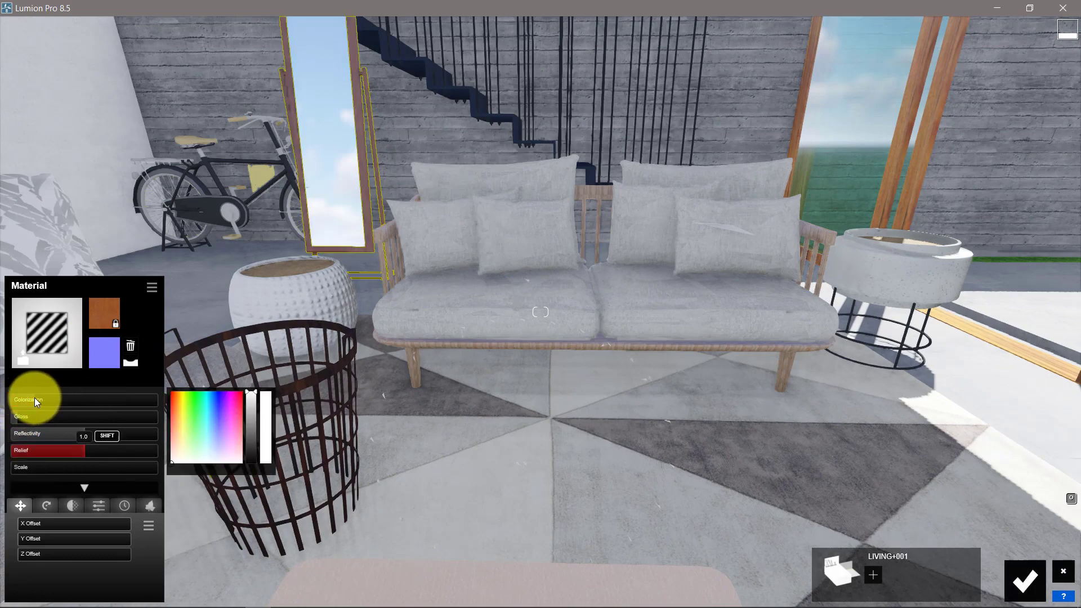
left_click(122, 503)
left_click(71, 538)
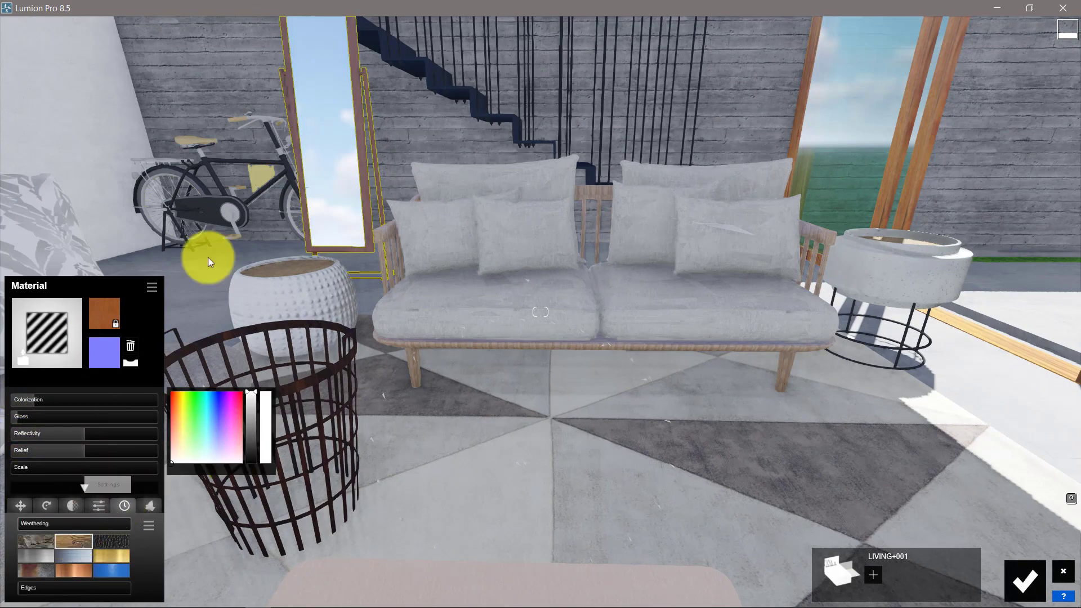
scroll(207, 258, "up", 5)
left_click_drag(93, 522, 100, 524, "shift")
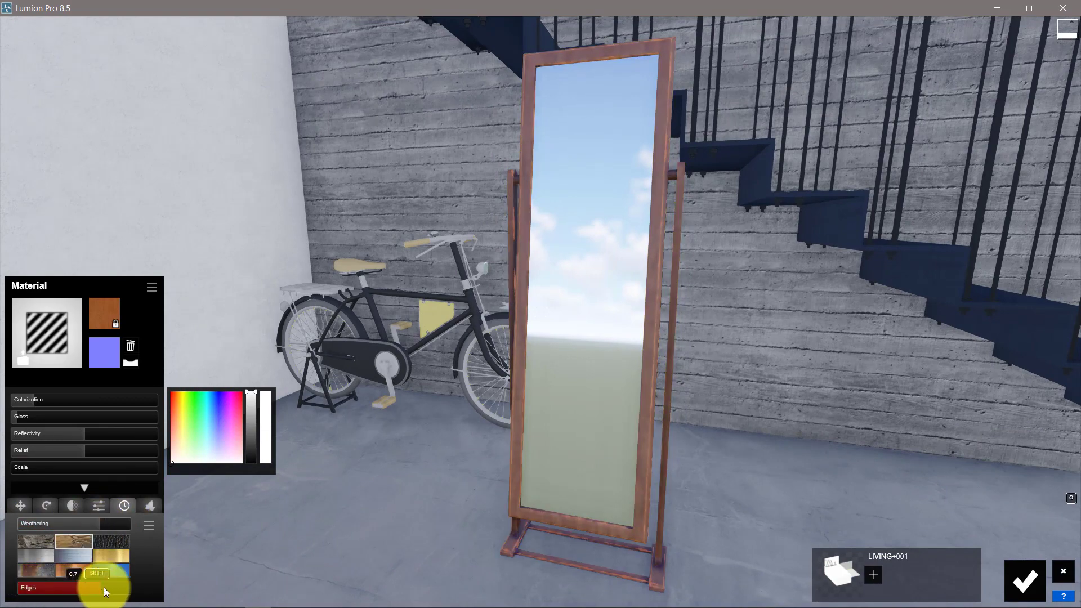
left_click_drag(97, 583, 96, 583, "shift")
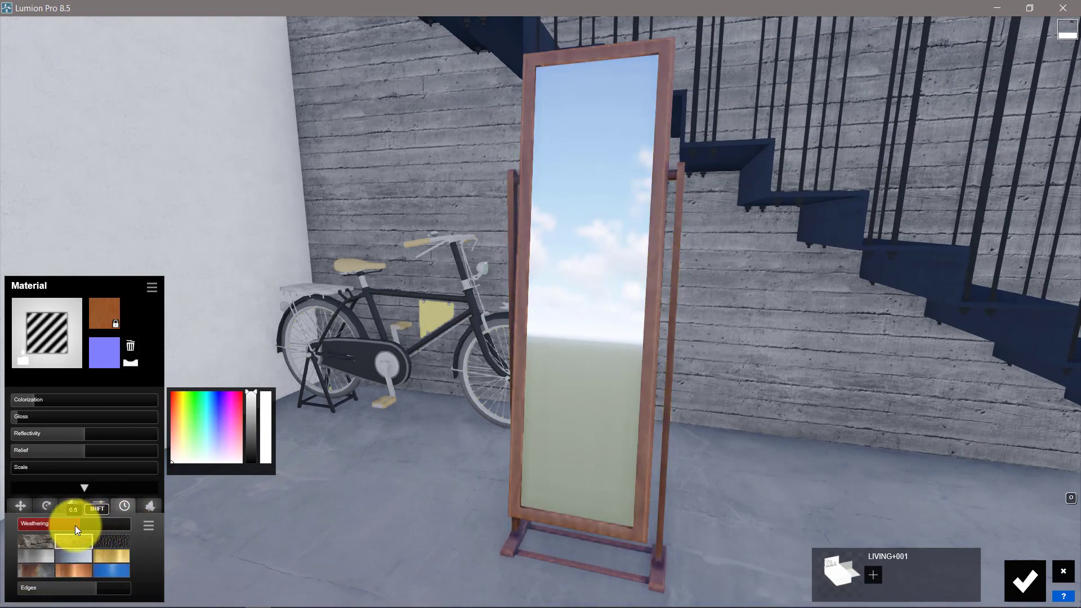
left_click_drag(96, 525, 77, 525, "shift")
- Apply Indoor white pureglass to the stairs and raise its reflectivity
right_click_drag(464, 457, 464, 457)
left_click(587, 318)
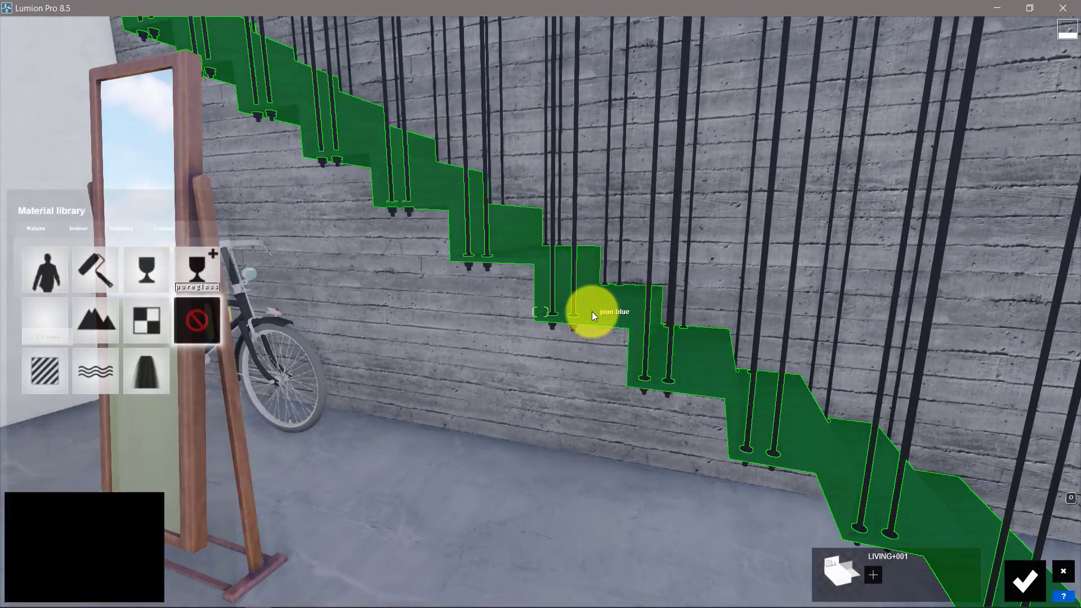
left_click(82, 233)
left_click(79, 254)
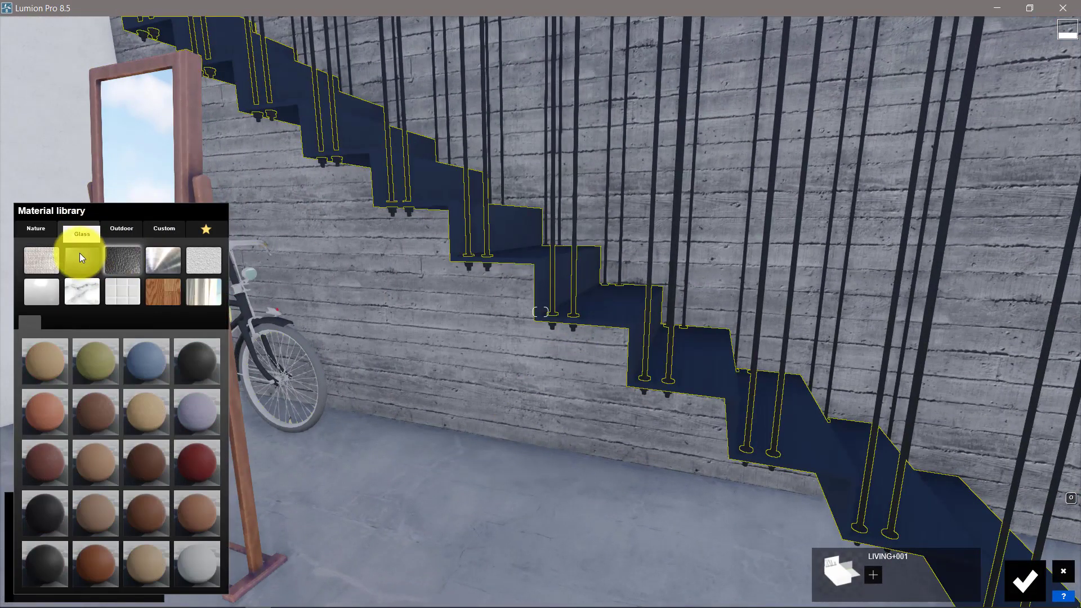
left_click(53, 322)
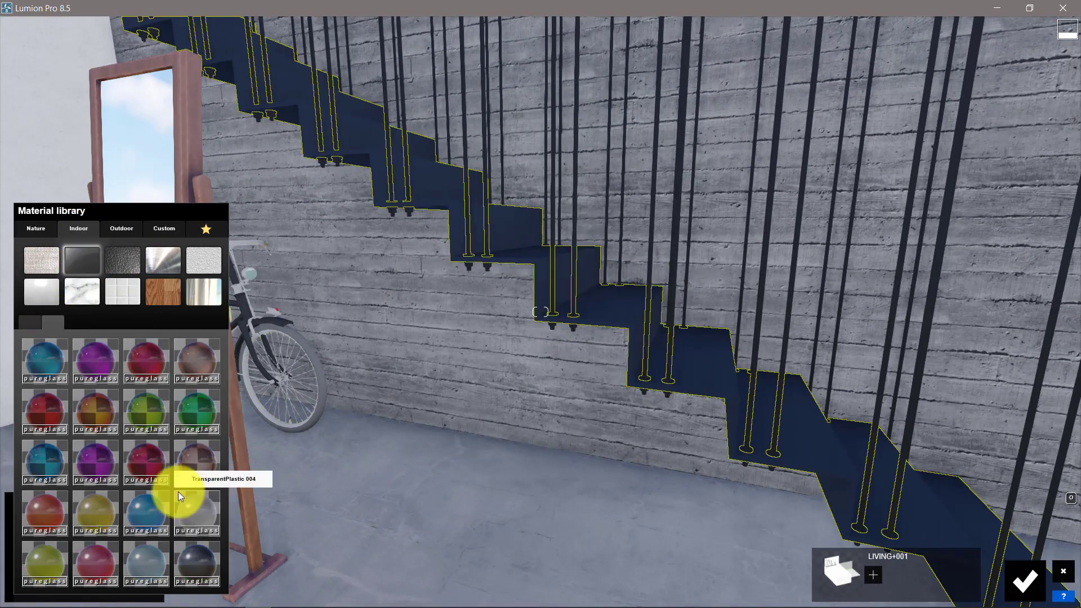
left_click(196, 513)
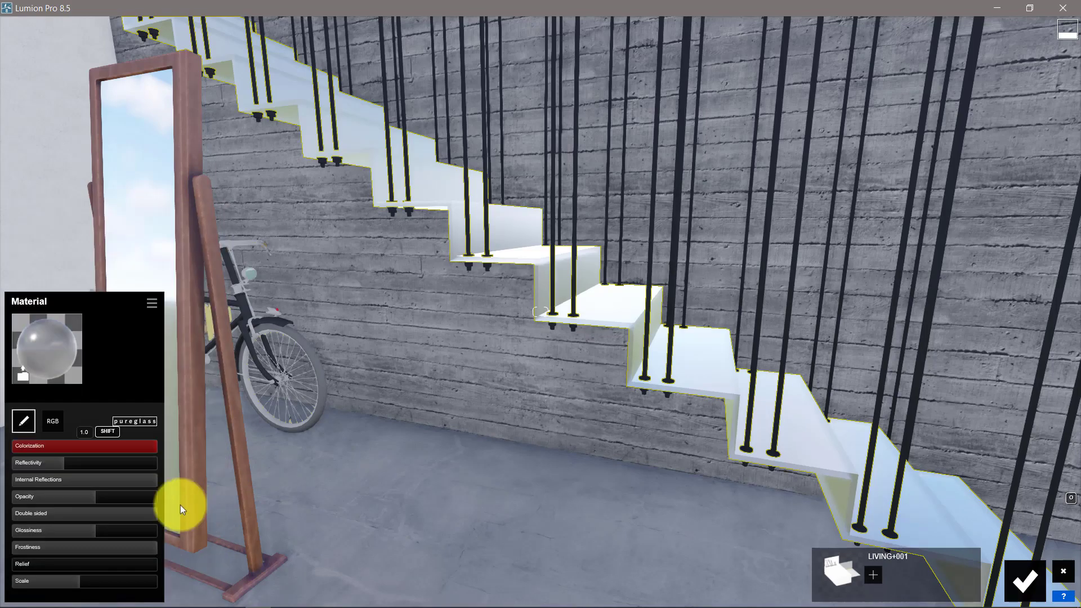
left_click_drag(48, 464, 55, 464)
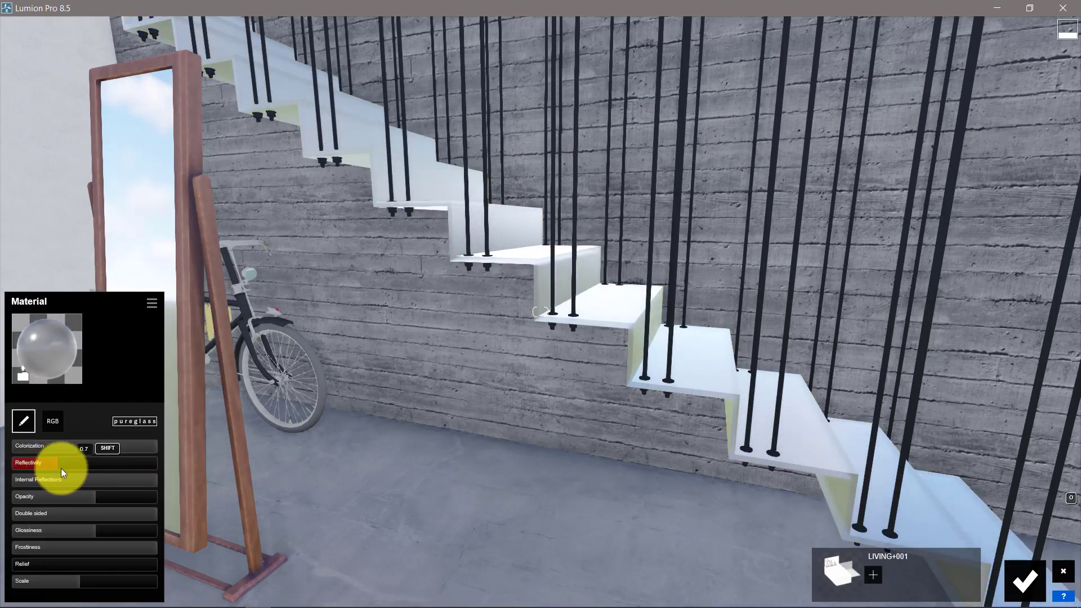
right_click_drag(563, 366, 485, 369)
- Apply Indoor metal to the stair rods and darken their colour
left_click(586, 188)
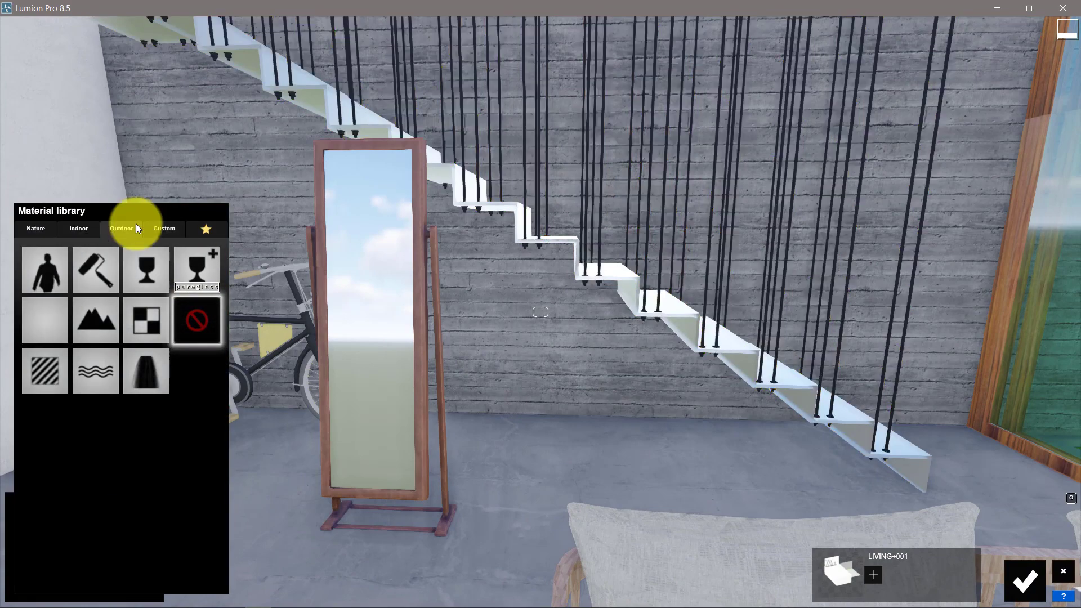
left_click(83, 227)
left_click(157, 265)
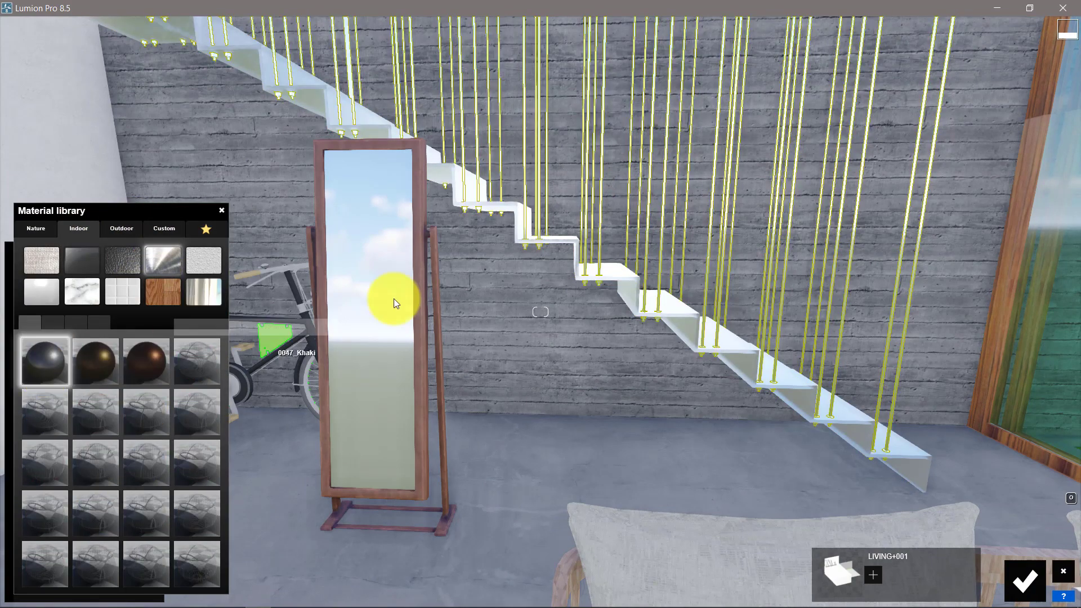
right_click_drag(393, 298, 411, 297)
left_click(60, 348)
left_click(116, 388)
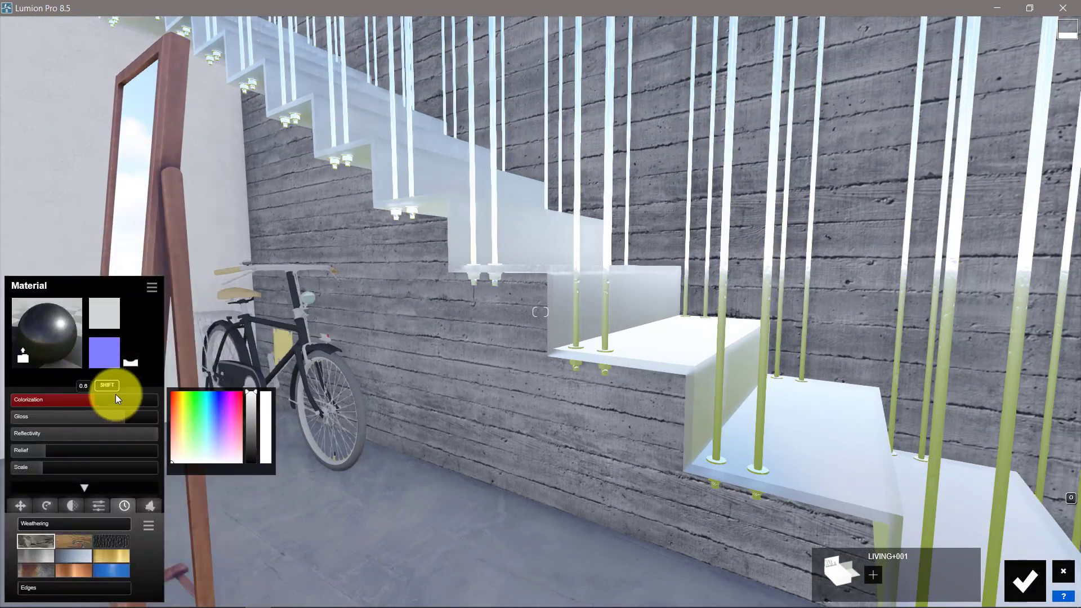
left_click_drag(253, 410, 254, 448)
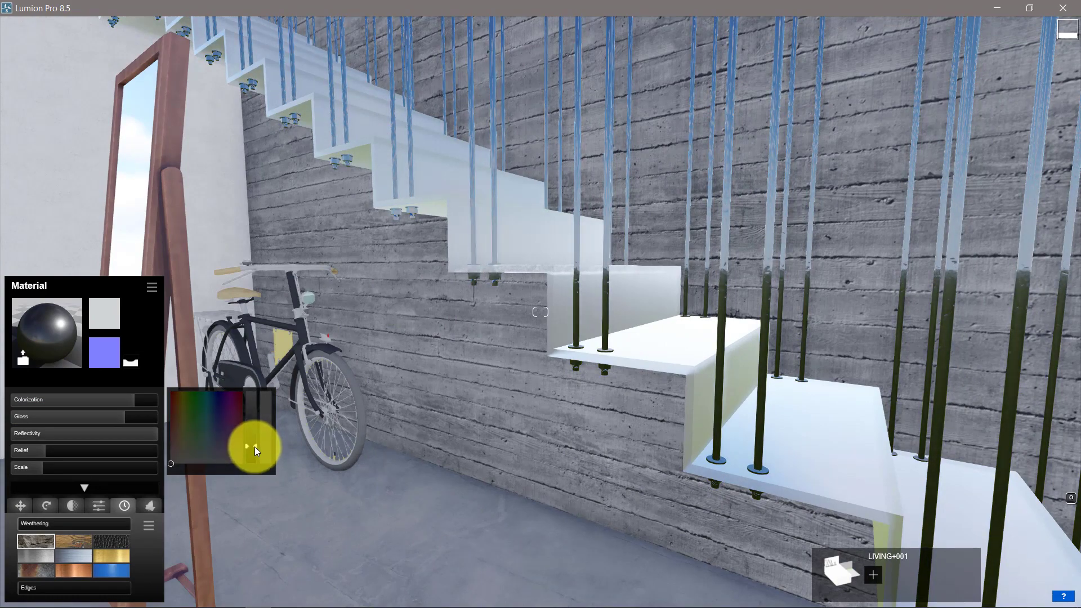
right_click_drag(254, 447, 539, 423)
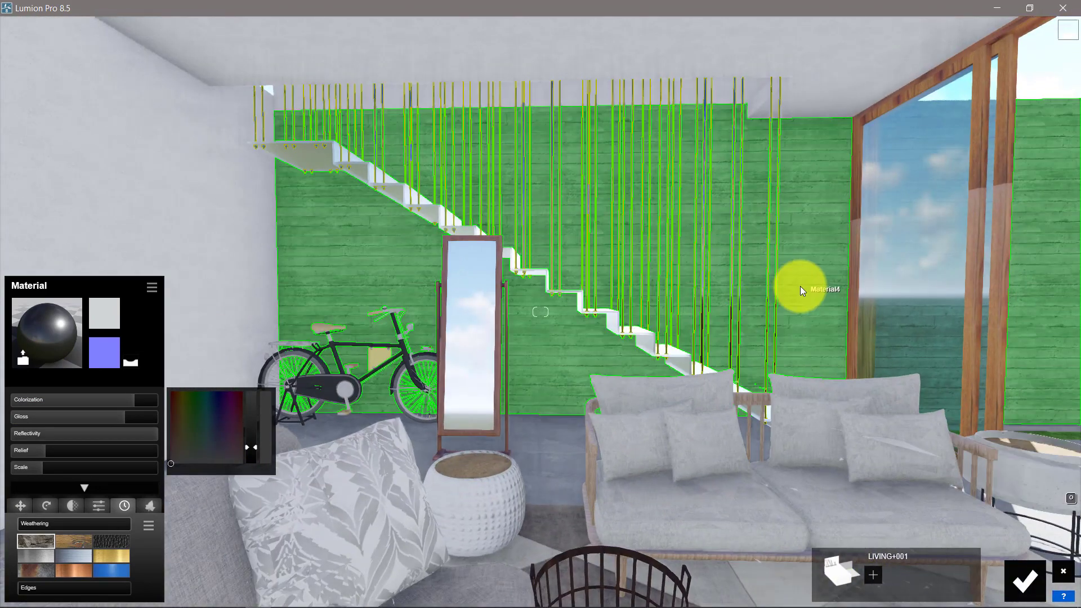
- Give the back wall a Standard material with a normal map and stronger relief
left_click(799, 286)
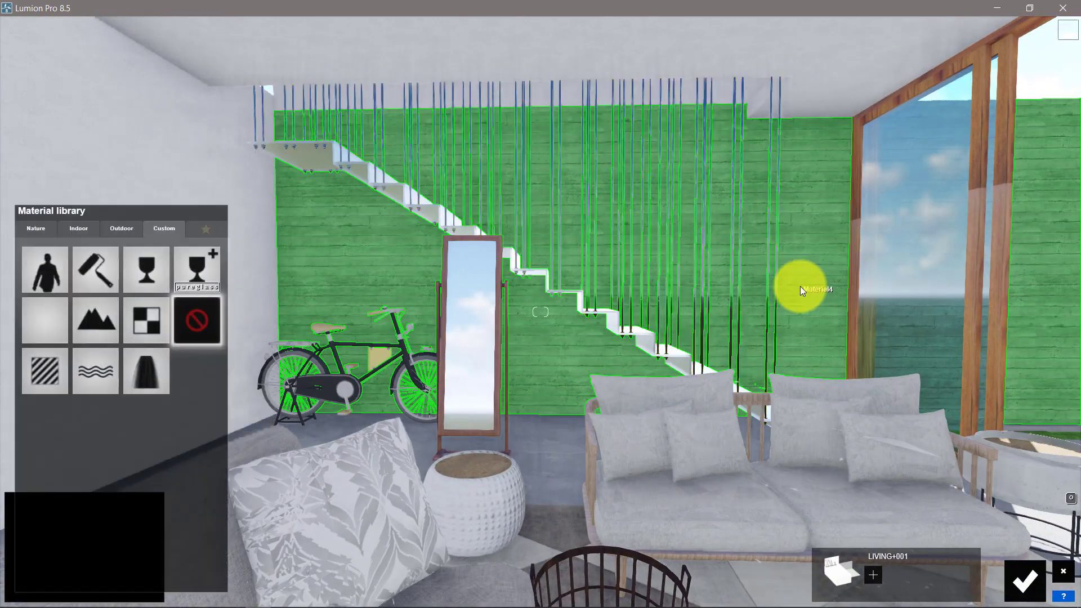
left_click(46, 369)
left_click(133, 362)
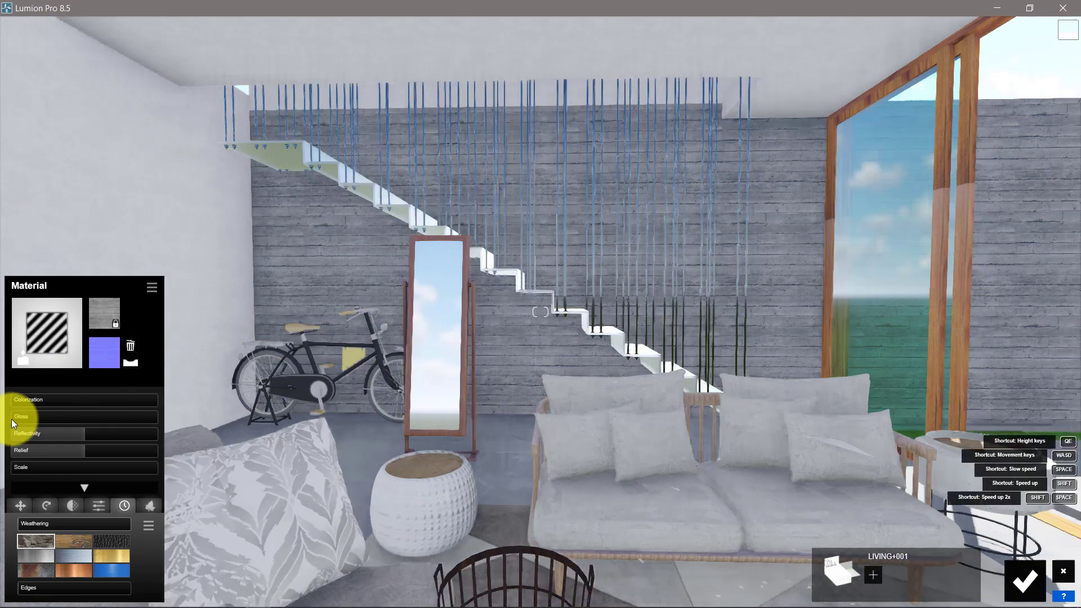
left_click(81, 450)
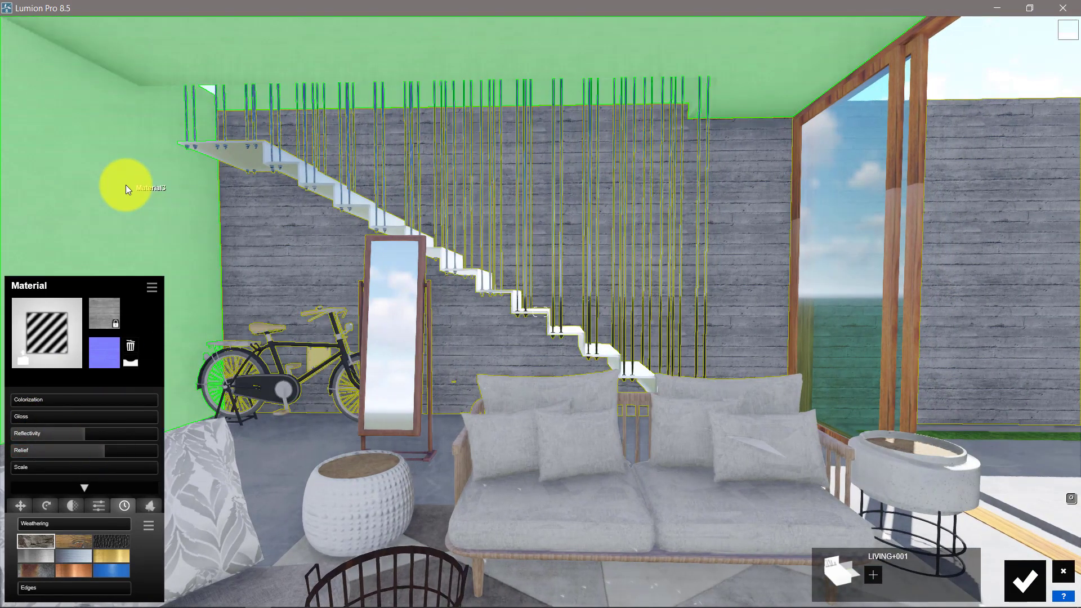
- Apply Outdoor Plaster Exterior Walls Alt to the left wall with colorization about 0.4
left_click(126, 185)
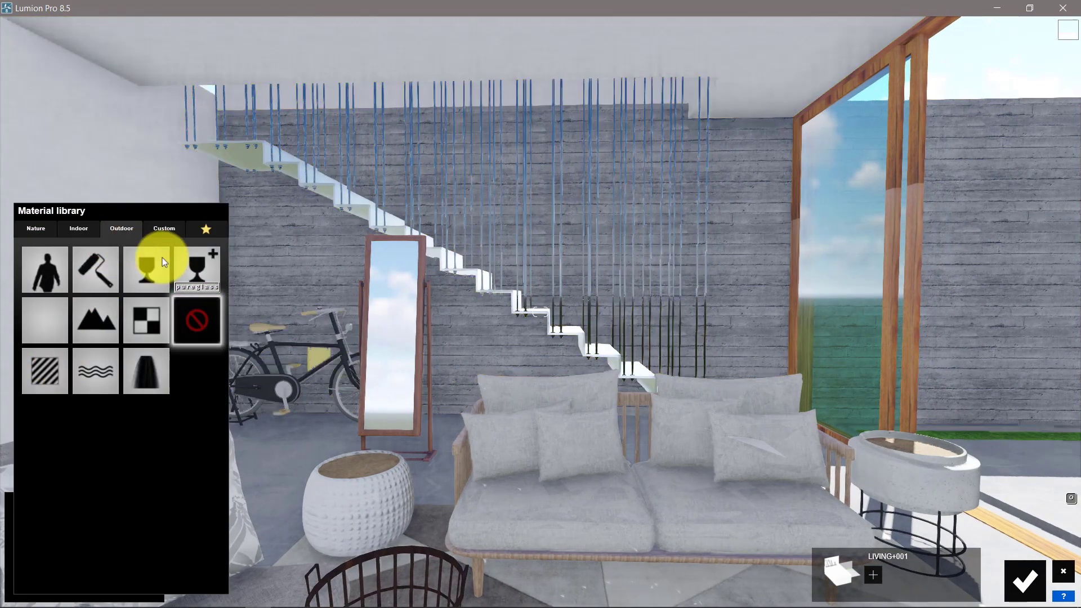
left_click(117, 221)
left_click(200, 258)
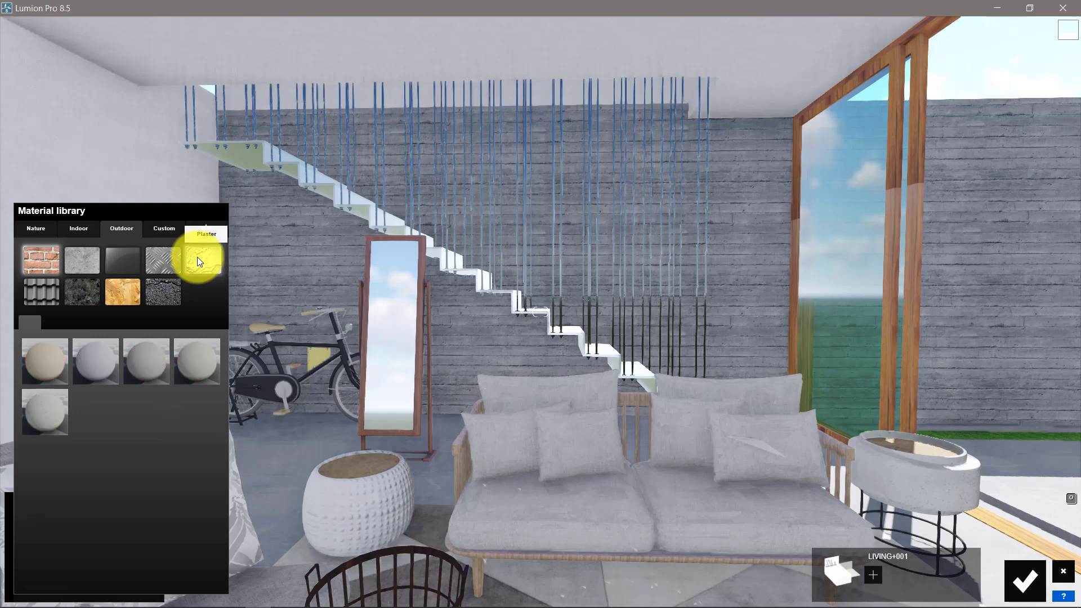
left_click(97, 363)
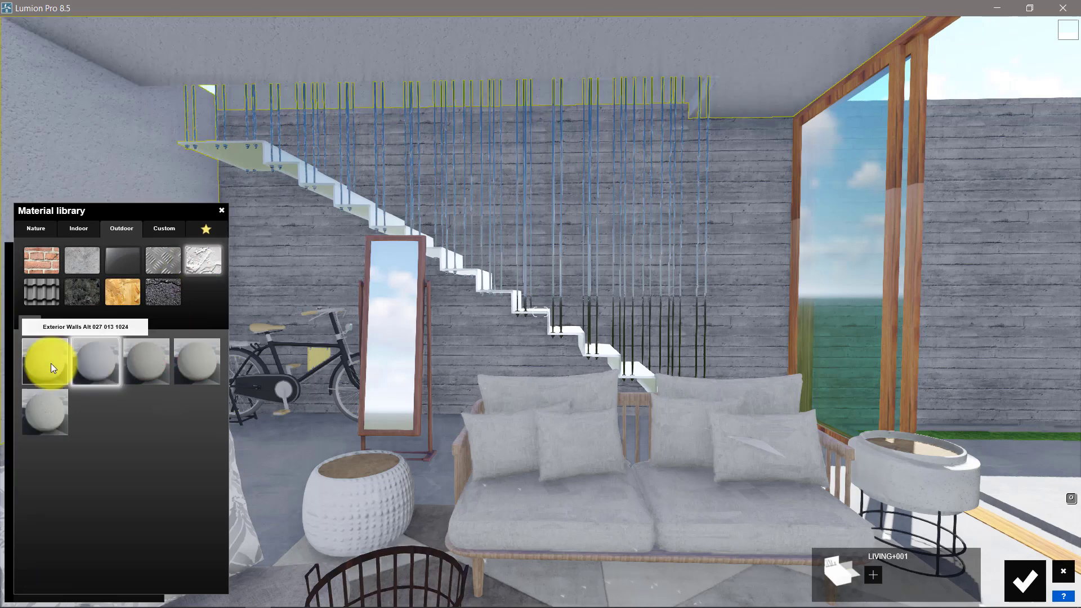
left_click(93, 358)
mouse_move(82, 400)
mouse_move(83, 399)
left_mouse_down()
mouse_move(127, 400)
mouse_move(65, 401)
left_mouse_up()
right_click_drag(65, 401, 273, 194)
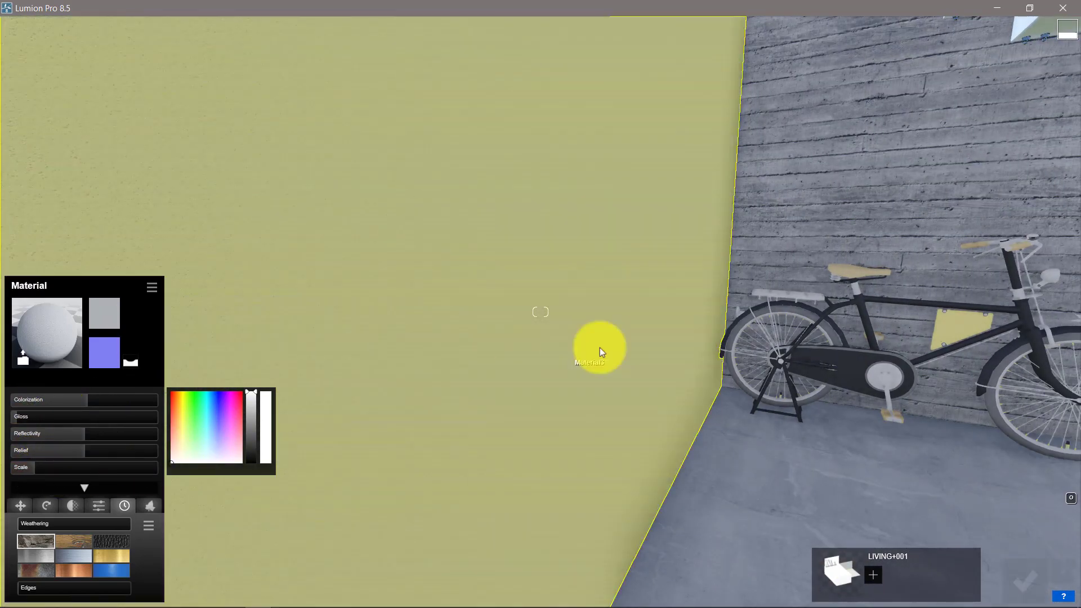
right_click_drag(600, 347, 650, 337)
- Give the side table top a Standard material: gloss 0.2, lower reflectivity, relief 1.2
key("s")
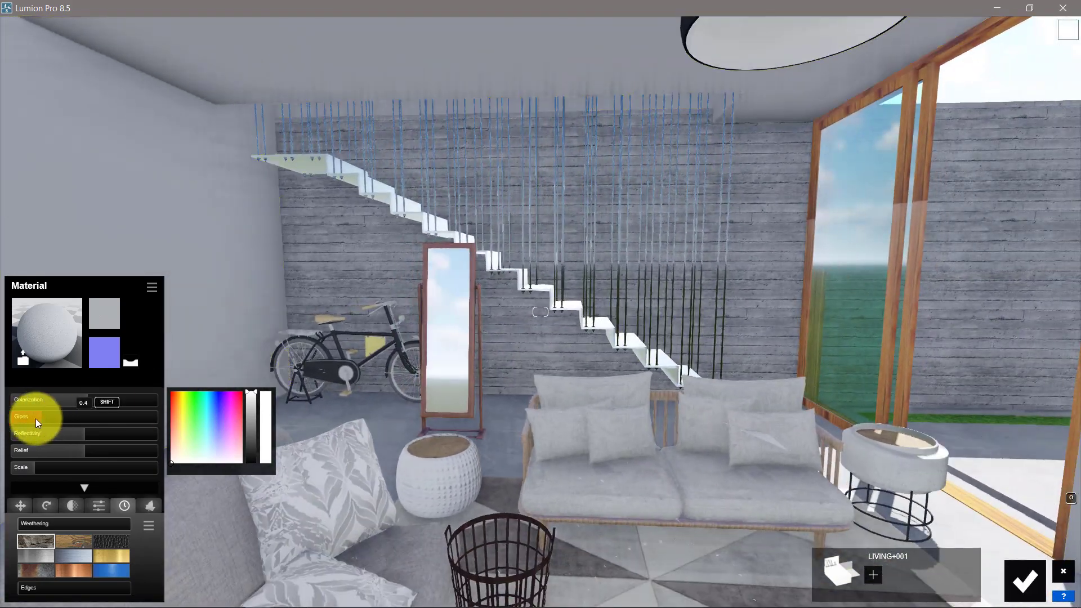
key("w")
key("d")
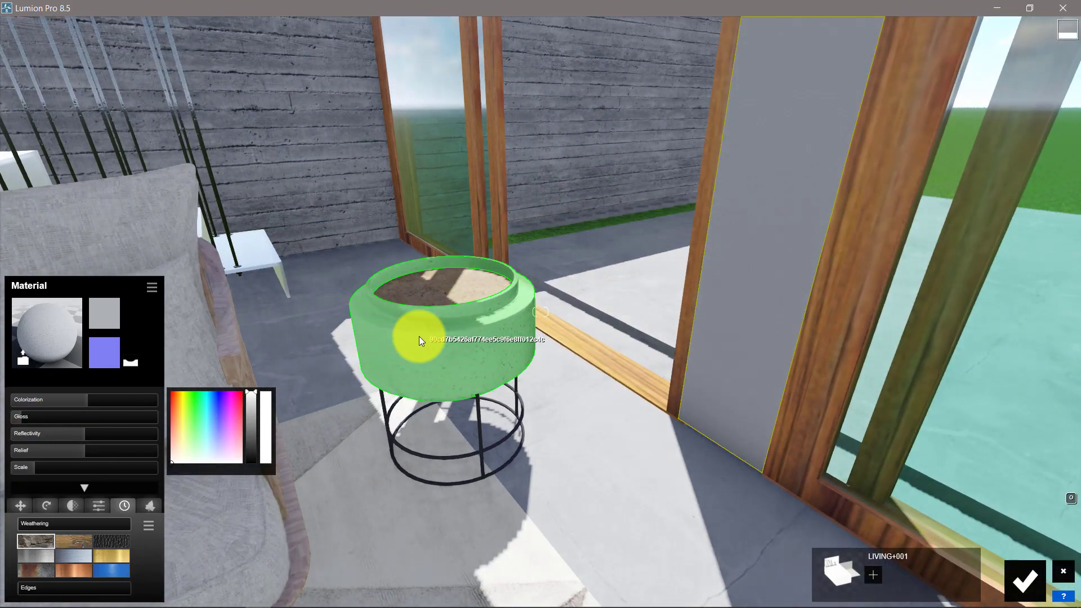
left_click(419, 336)
left_click(43, 370)
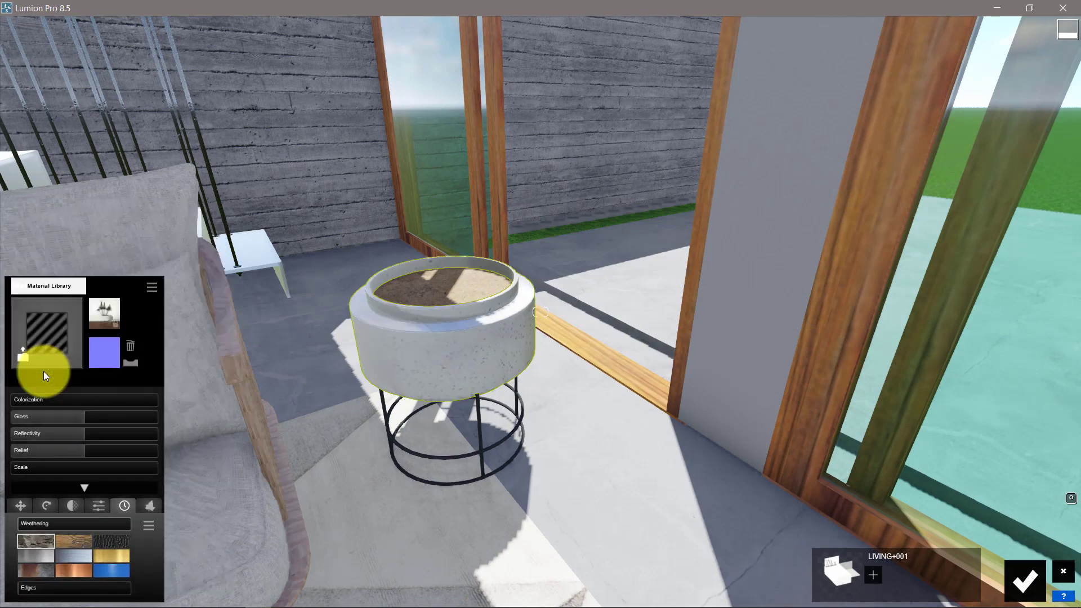
left_click_drag(25, 417, 19, 414)
left_click(71, 433)
left_click_drag(78, 450, 97, 451)
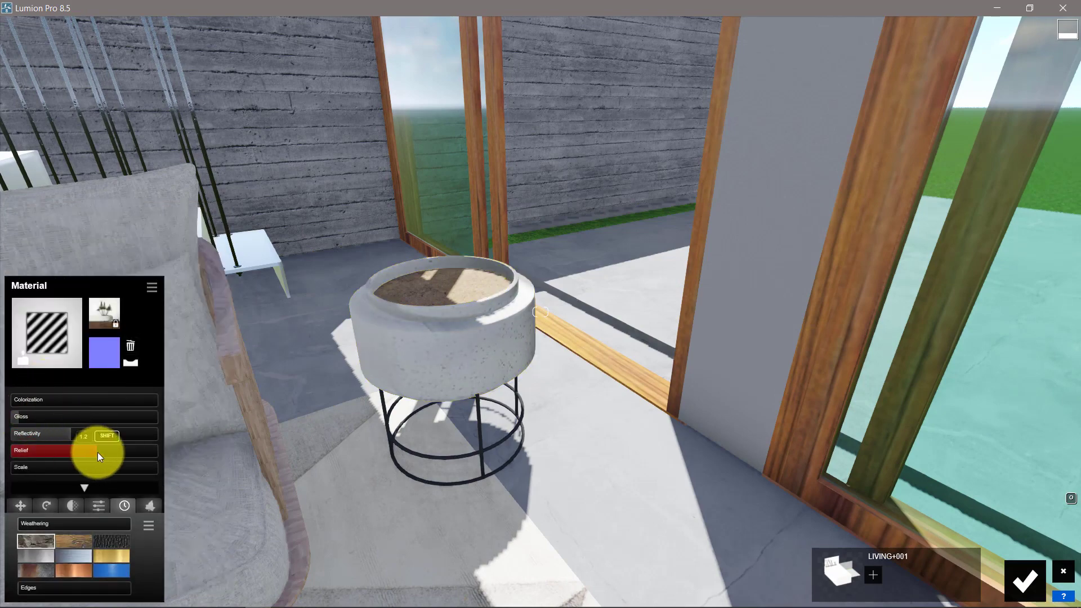
- Apply Indoor Aluminium to the side table legs and adjust its colorization
key("a")
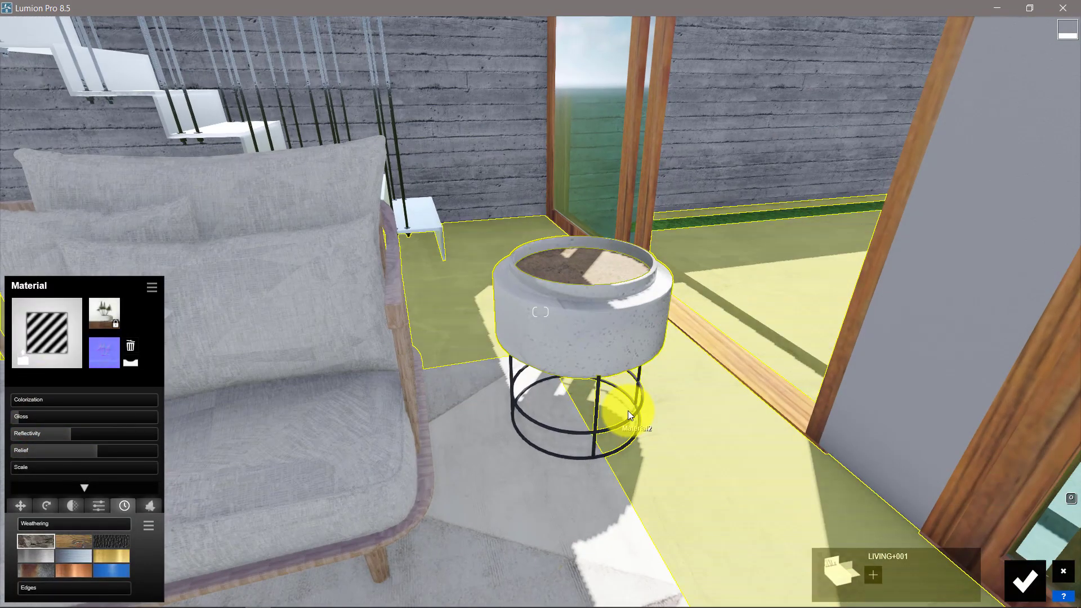
left_click(607, 431)
left_click(79, 228)
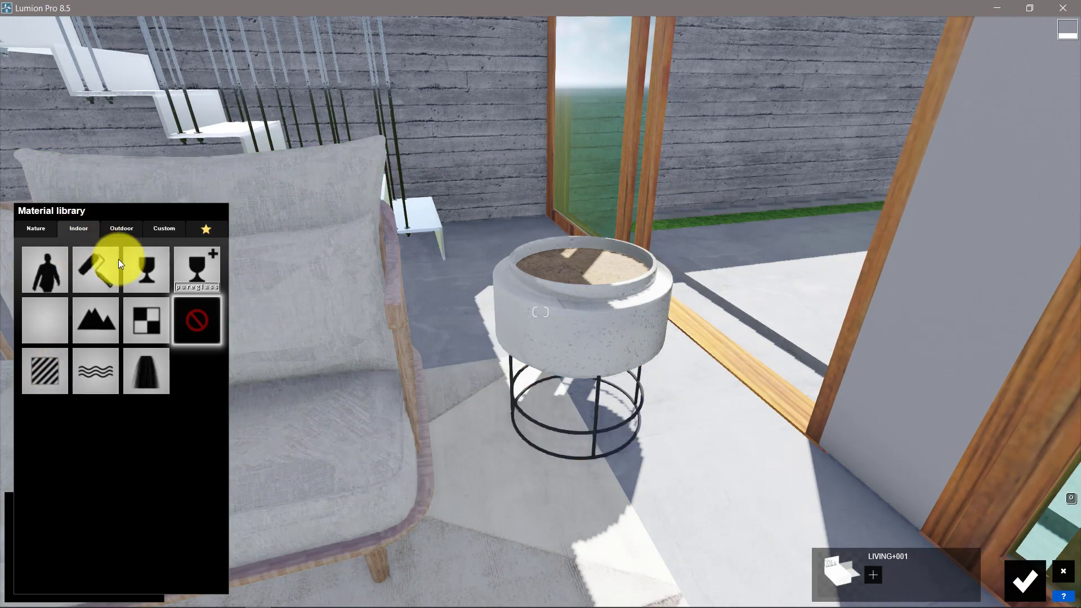
left_click(51, 363)
left_click(149, 400)
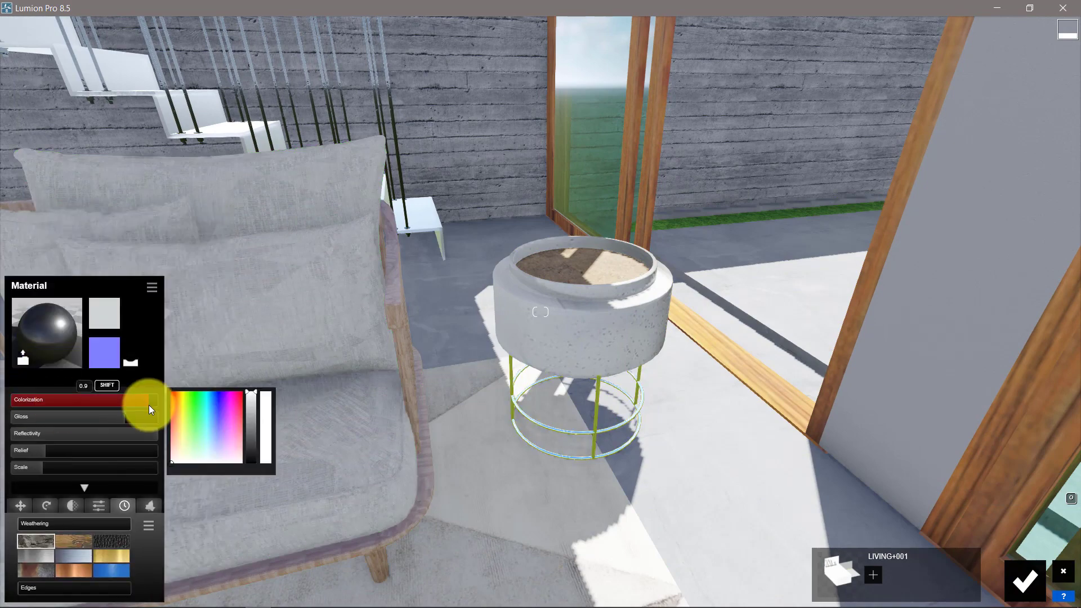
left_click_drag(250, 430, 252, 449)
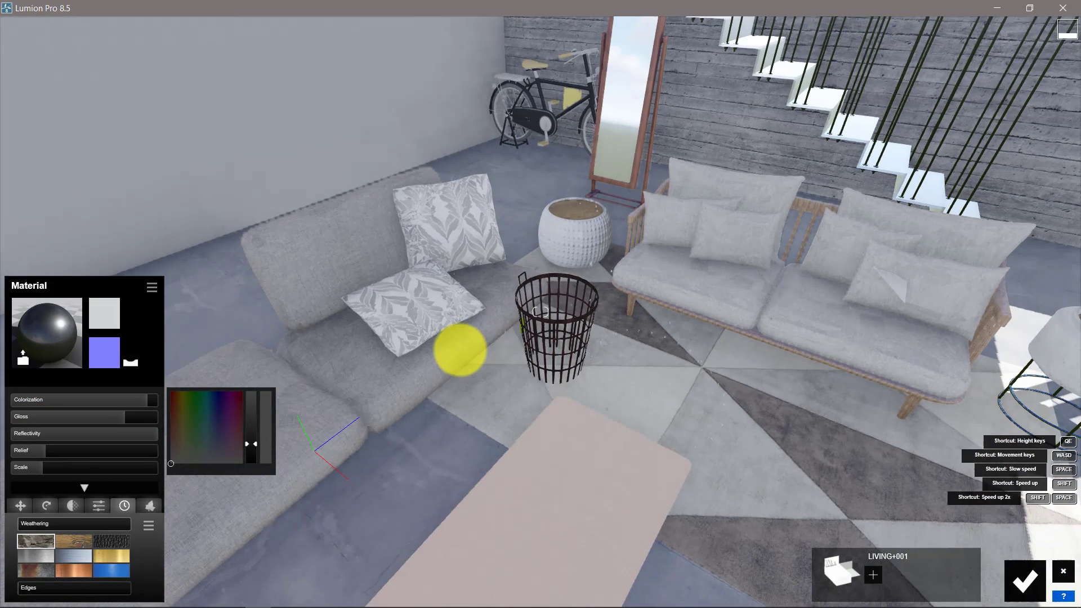
- Give the wire basket a Standard material with gloss 1.4
left_click(578, 322)
left_click(51, 373)
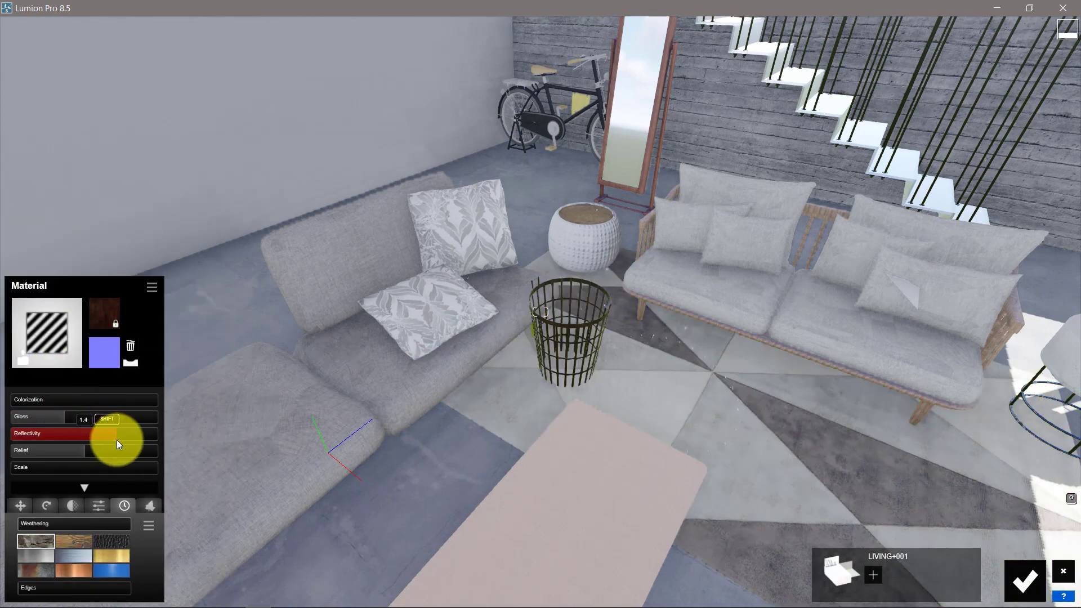
right_click_drag(466, 378, 465, 381)
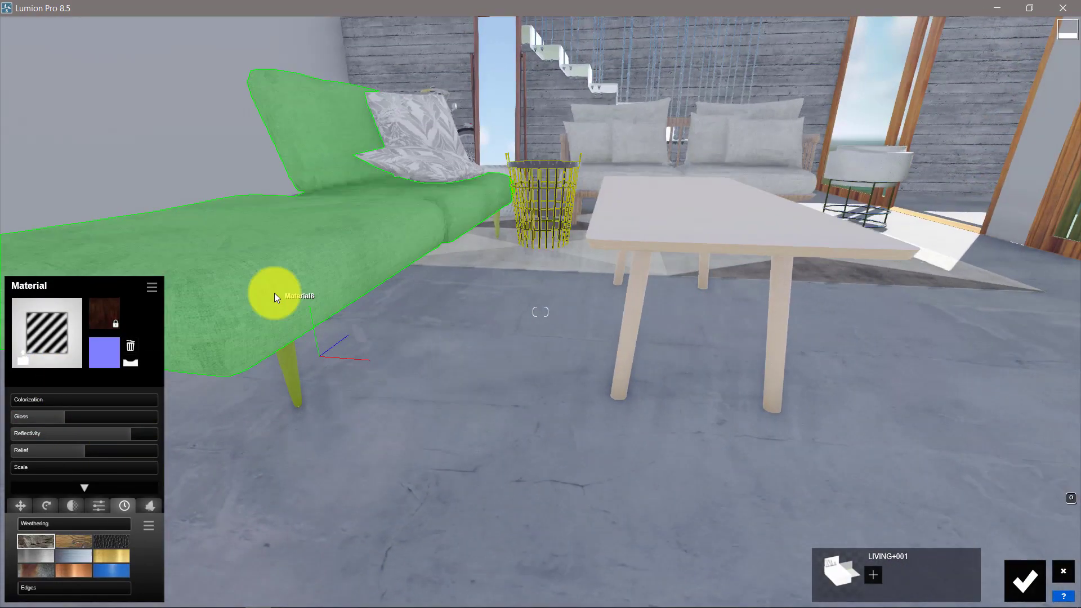
- Give the chaise sofa a Standard material with weathering 0.4, edges 0.2 and colorization 0.6
left_click(275, 293)
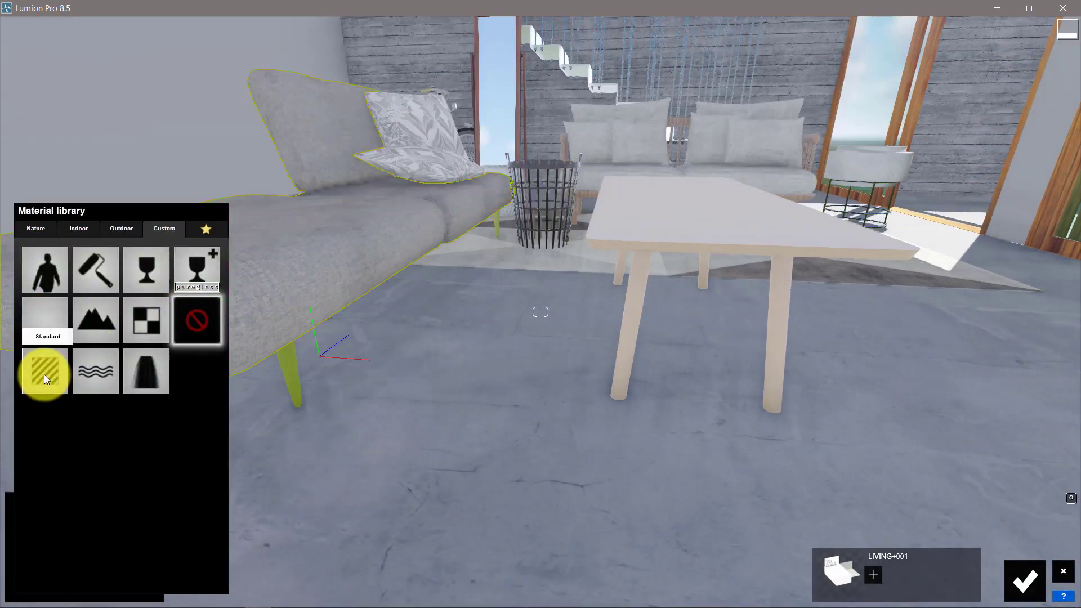
left_click(44, 374)
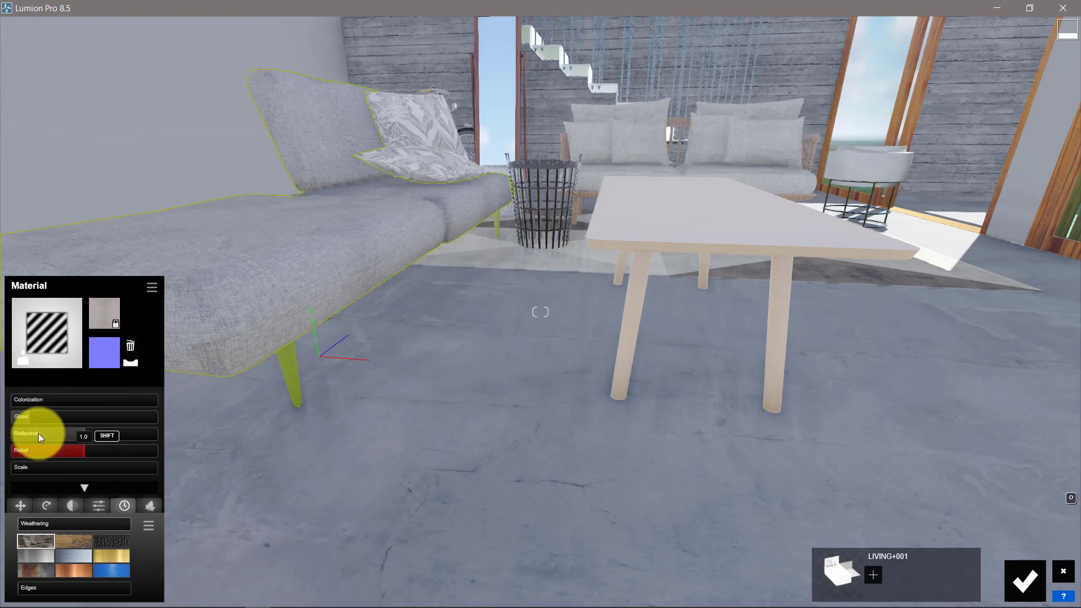
left_click(93, 541)
left_click(66, 524)
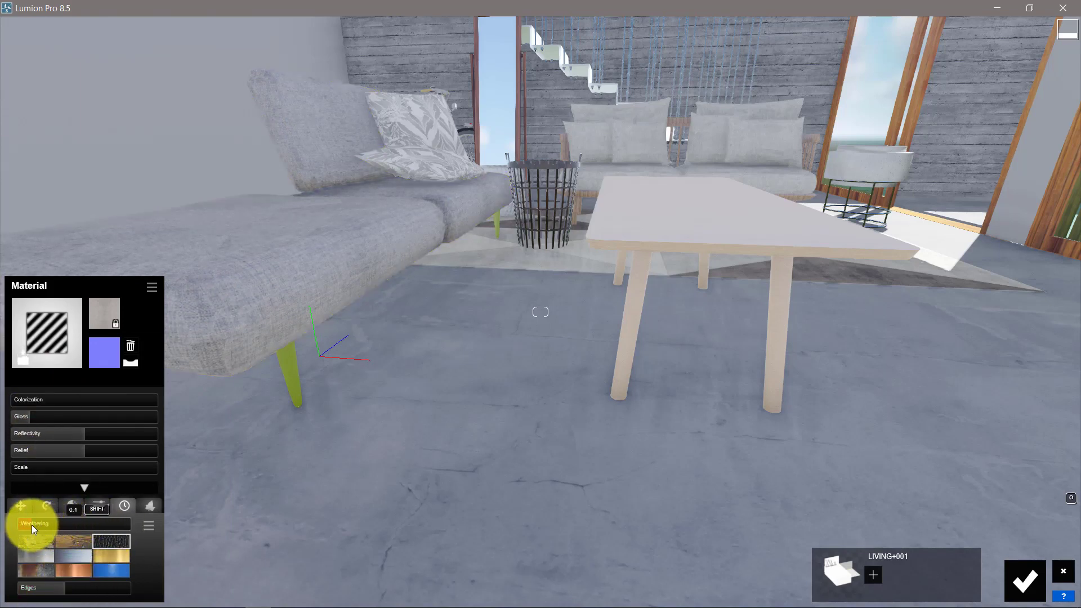
left_click_drag(42, 399, 93, 397)
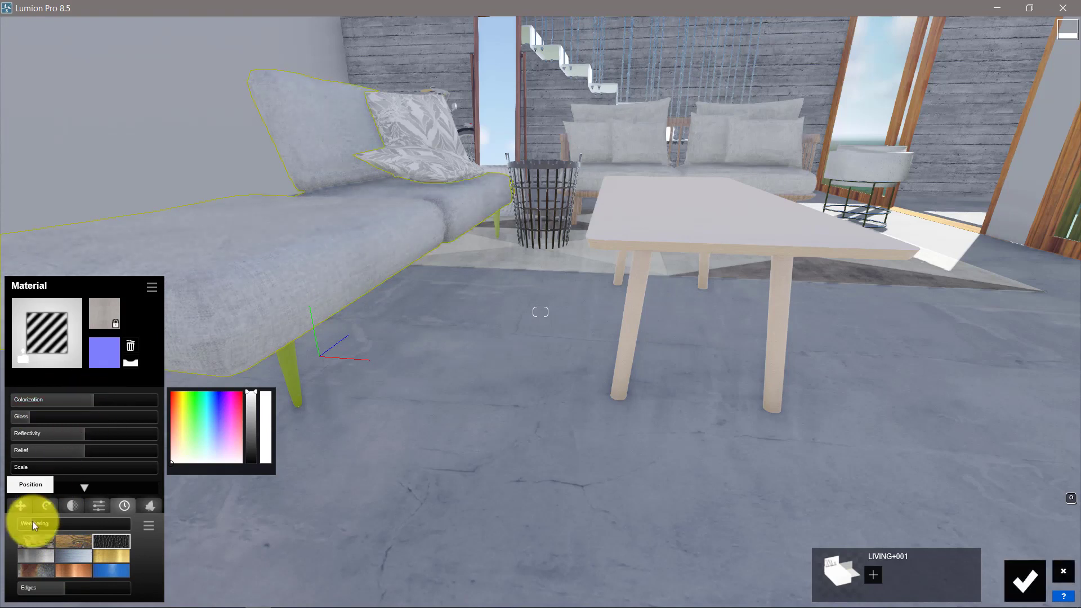
left_click(34, 588)
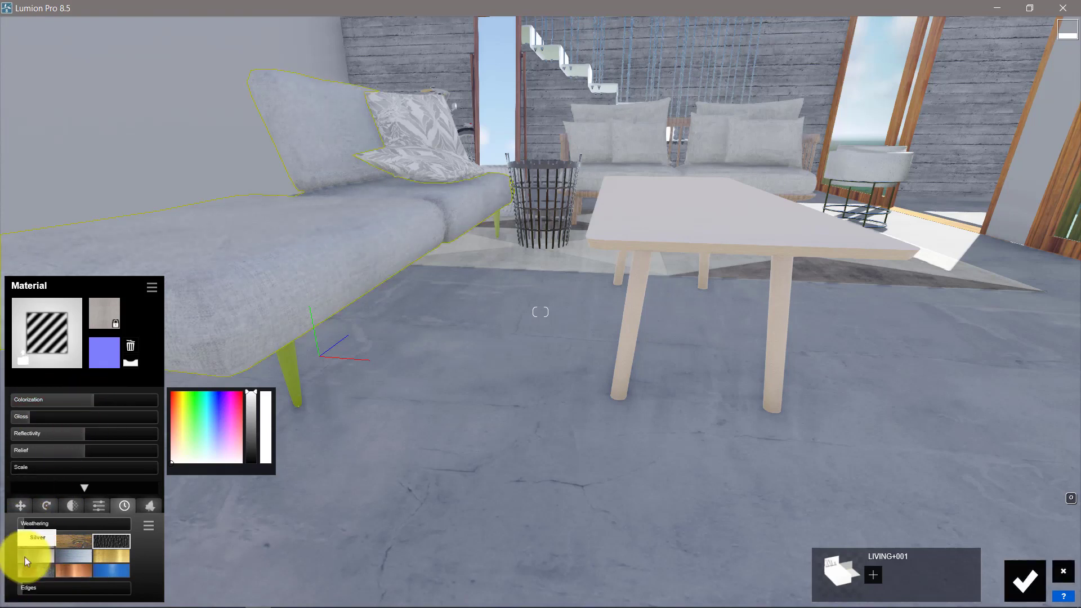
left_click_drag(97, 400, 107, 401)
- Give the back sofa a Standard material with the darker weathering texture and colorization about 0.6
left_click(609, 143)
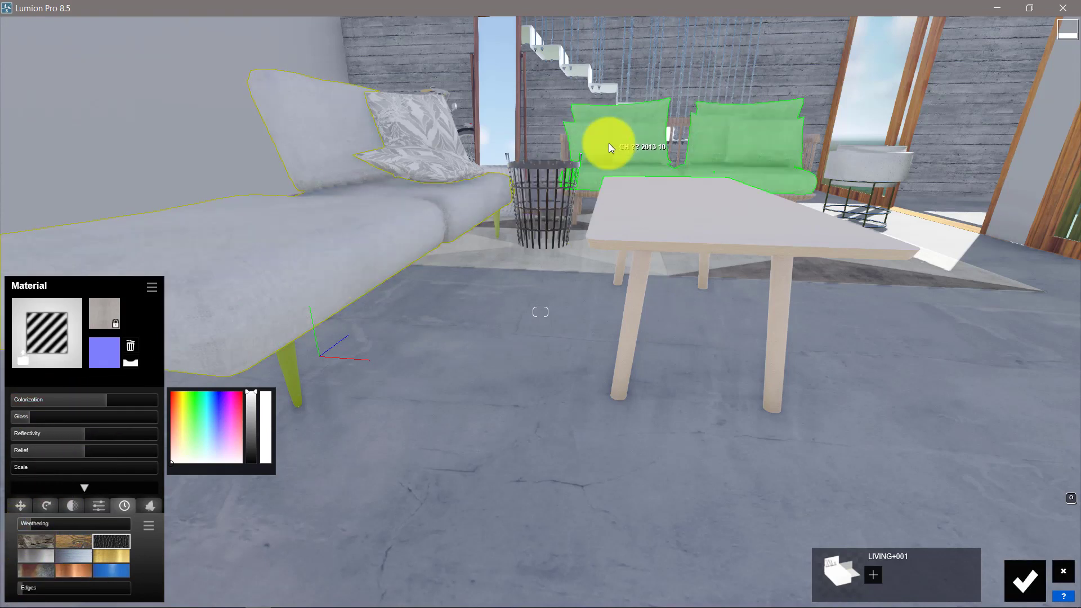
left_click(45, 372)
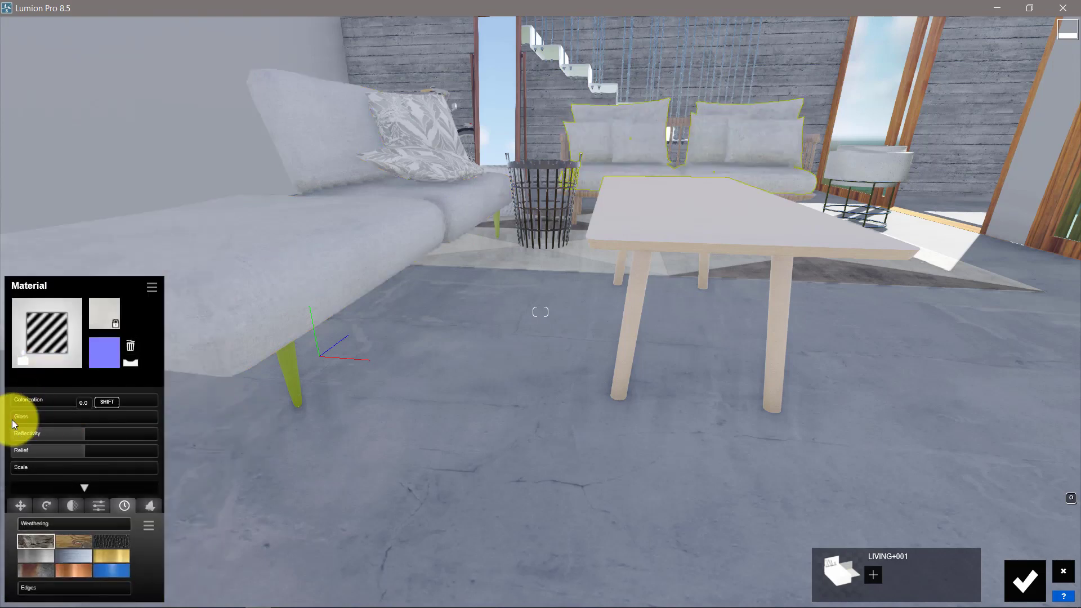
left_click(103, 542)
mouse_move(112, 540)
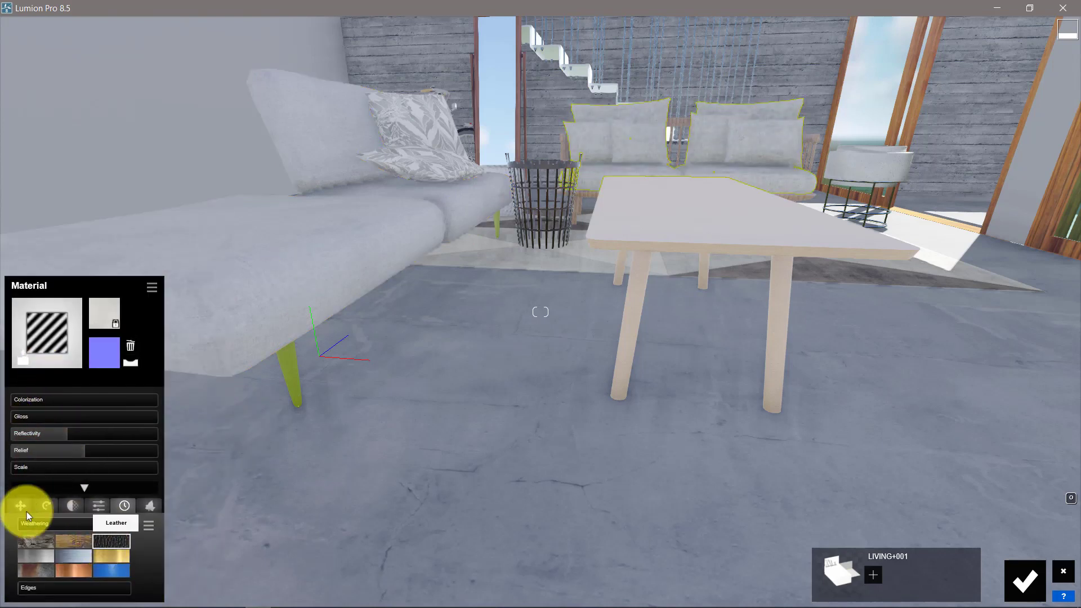
mouse_move(28, 400)
left_mouse_down()
mouse_move(140, 402)
mouse_move(95, 400)
left_mouse_up()
mouse_move(95, 392)
right_mouse_down()
mouse_move(433, 321)
mouse_move(400, 436)
right_mouse_up()
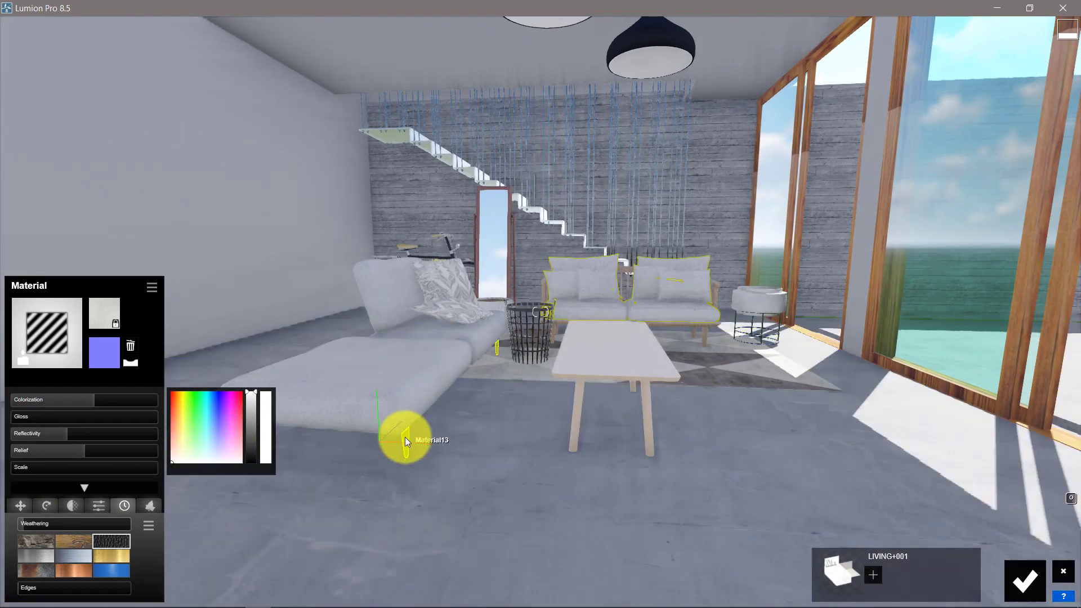
- Make the sofa legs Aluminium with a mid-grey tint
left_click_drag(23, 398, 90, 400)
left_click_drag(251, 392, 256, 434)
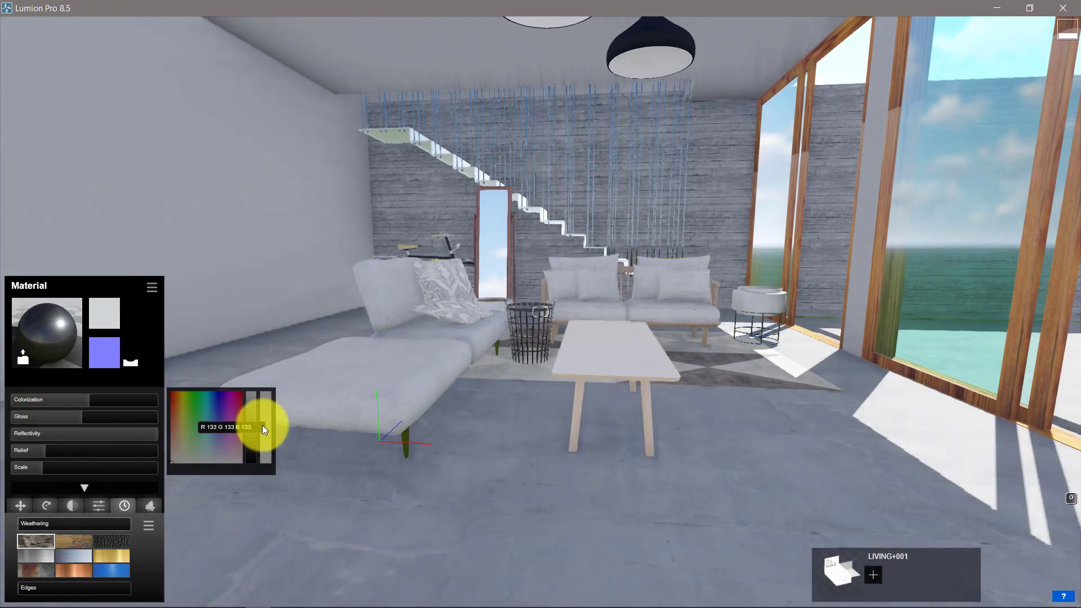
left_click(56, 317)
left_click(34, 360)
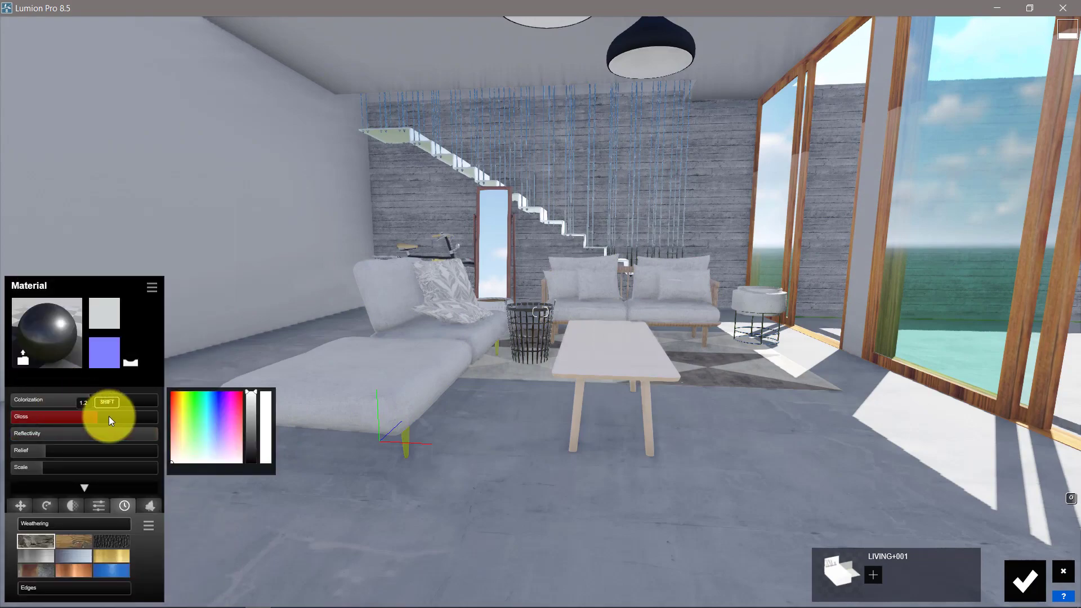
key("Escape")
scroll(665, 442, "up", 3)
scroll(665, 442, "down", 3)
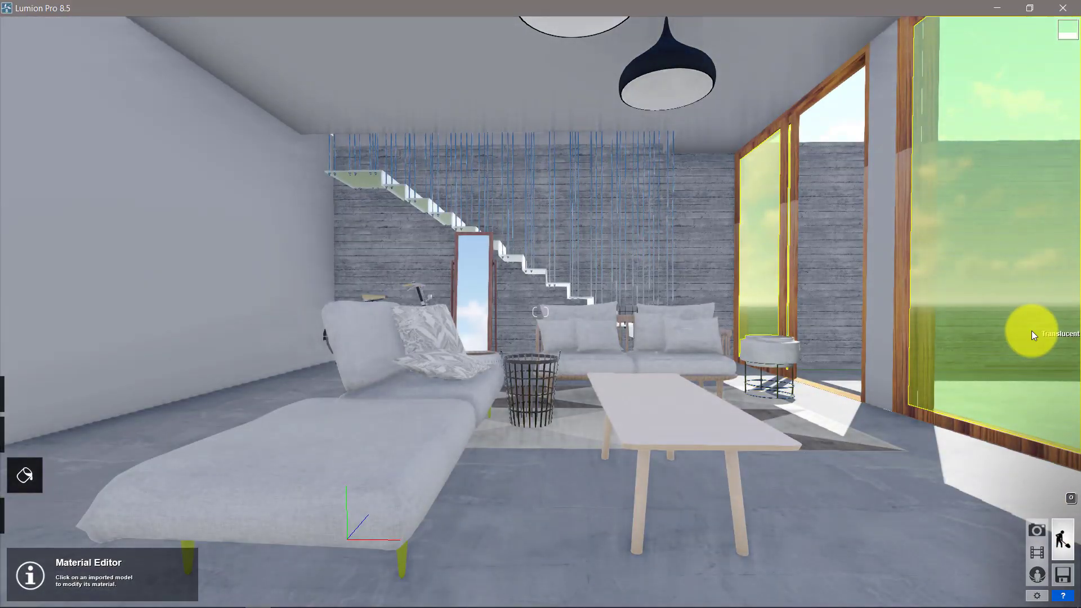
- Apply an Indoor glass material to the windows and confirm the material edits
left_click(1031, 330)
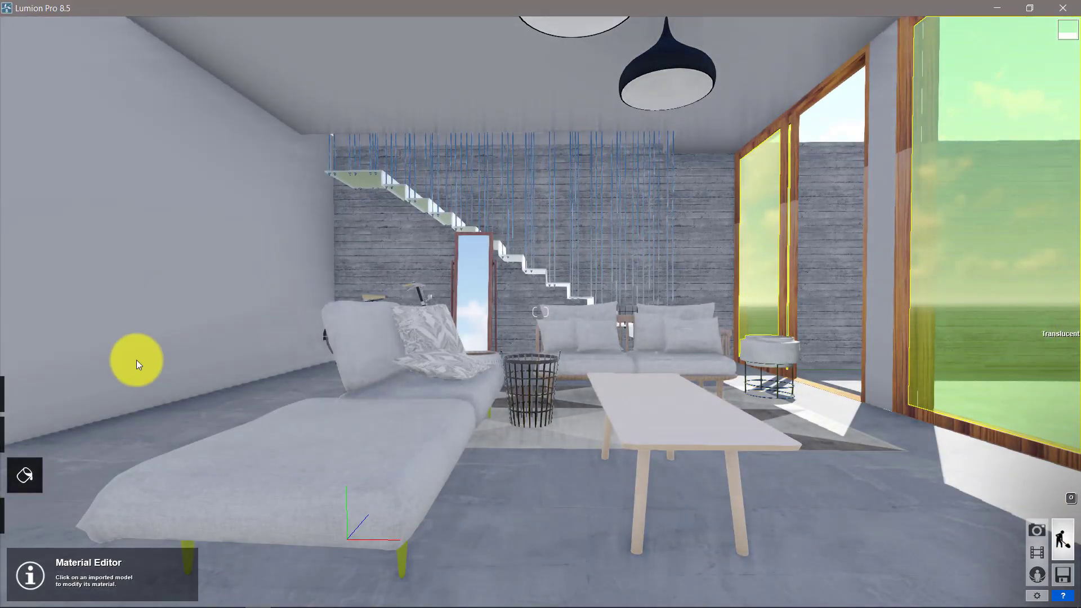
left_click(50, 349)
left_click(46, 414)
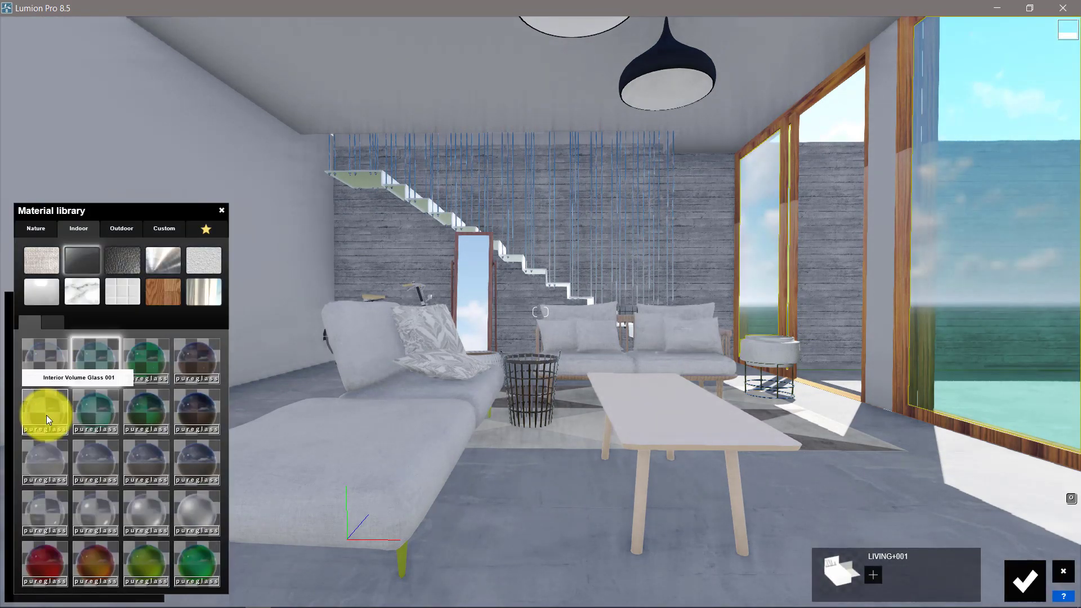
left_click(1023, 580)
- Switch to Photo mode and add Global Illumination to Photo 1
left_click(1038, 536)
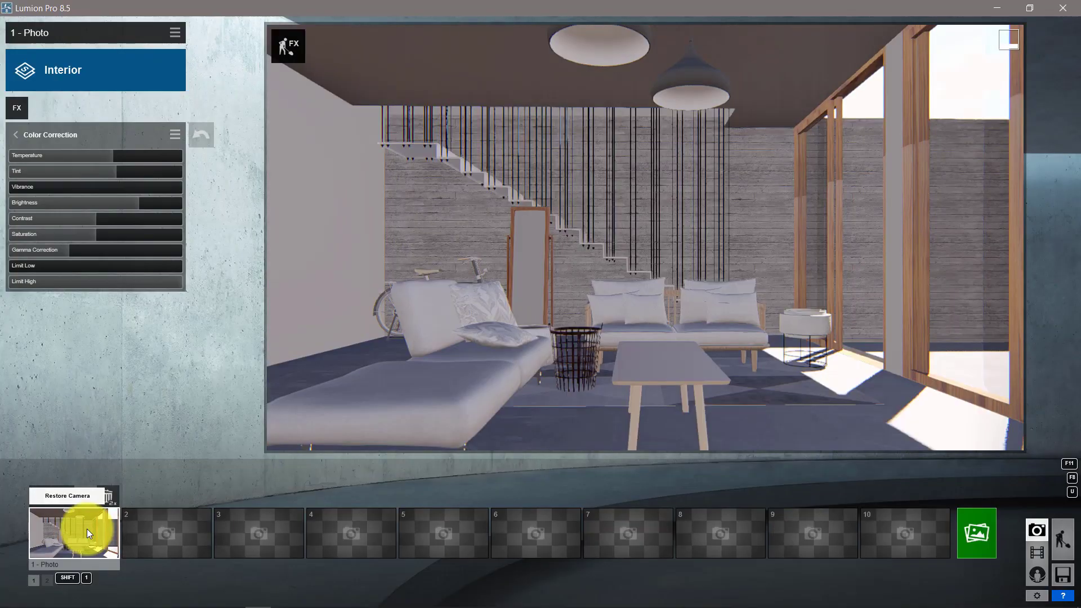
left_click(19, 136)
left_click(16, 109)
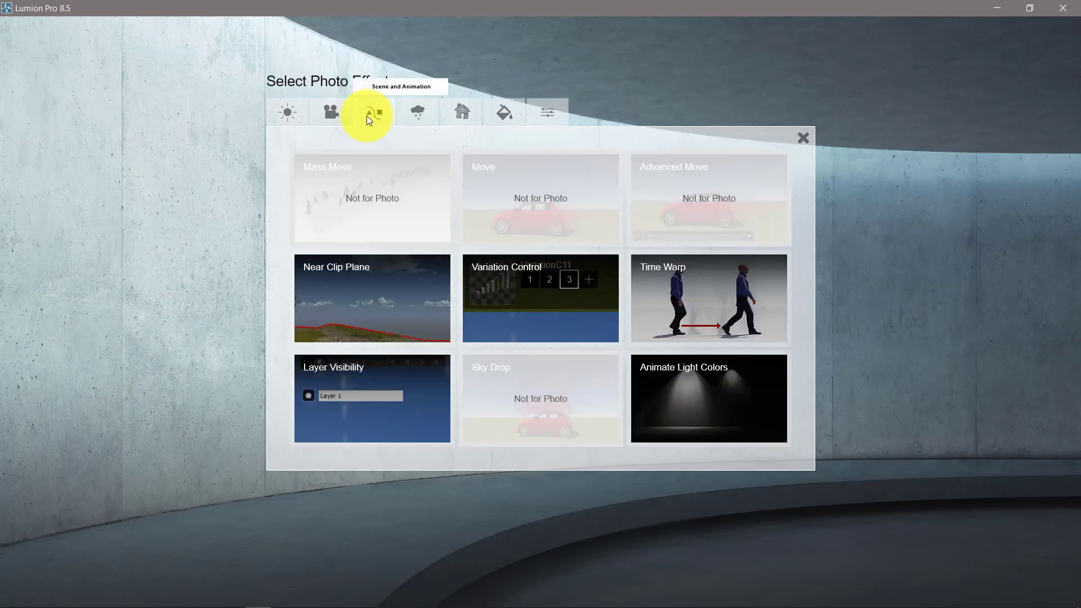
left_click(285, 111)
left_click(668, 283)
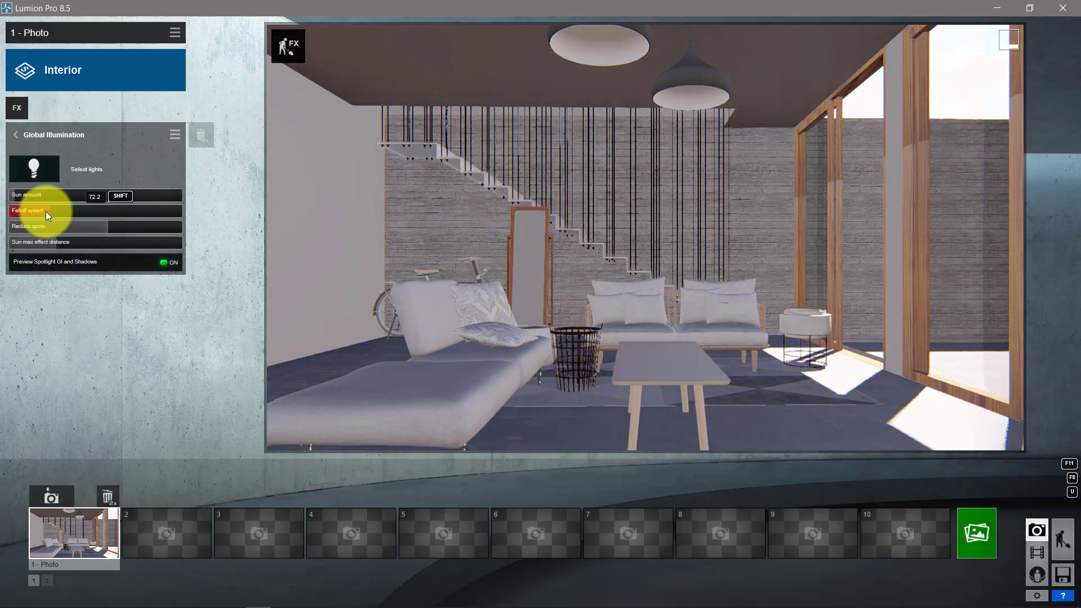
- Render Photo 1 at 1920x1080 JPG into a new SAMPLE folder
left_click(976, 533)
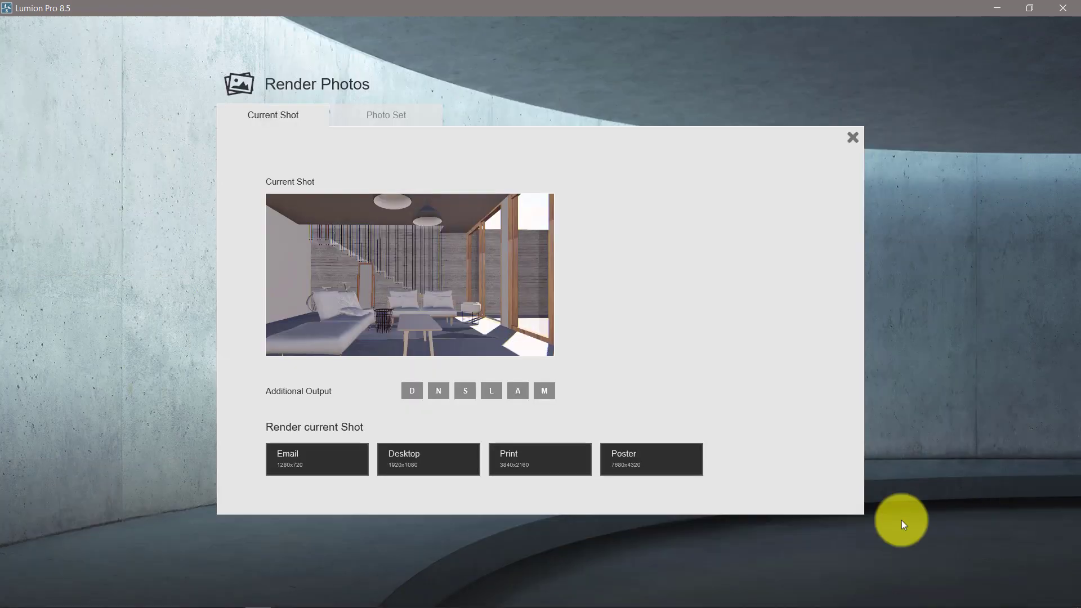
left_click(416, 454)
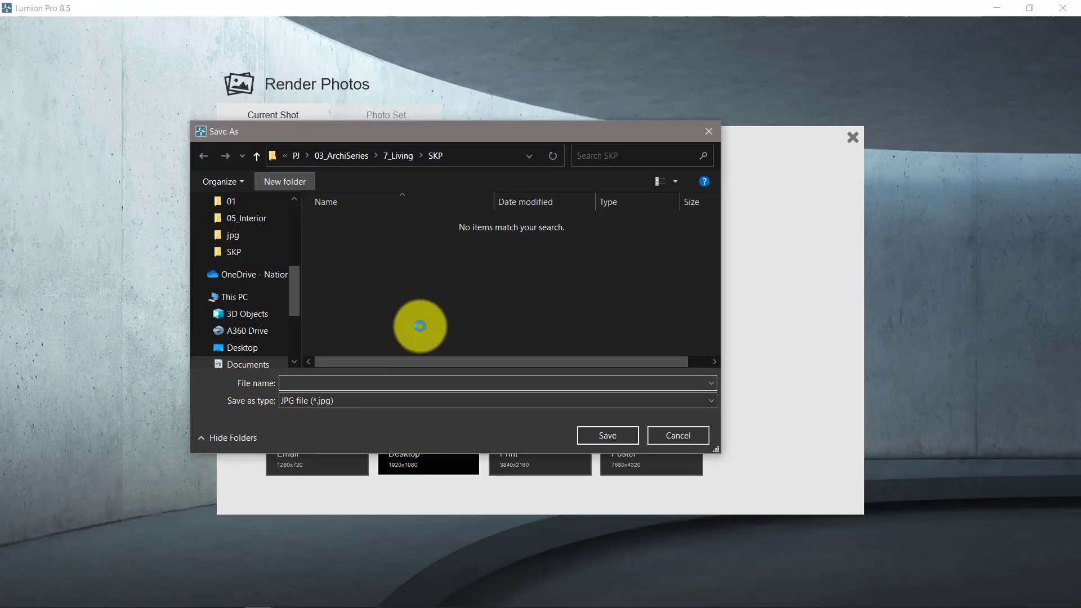
type("SAMPLE")
key("Return")
key("Return")
left_click(336, 382)
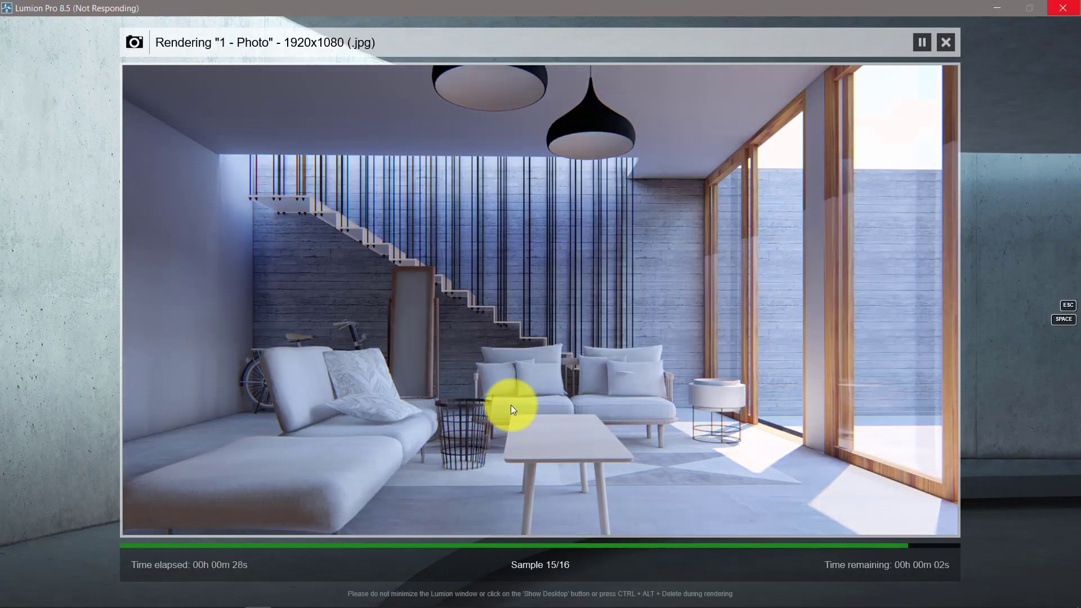
left_click(901, 515)
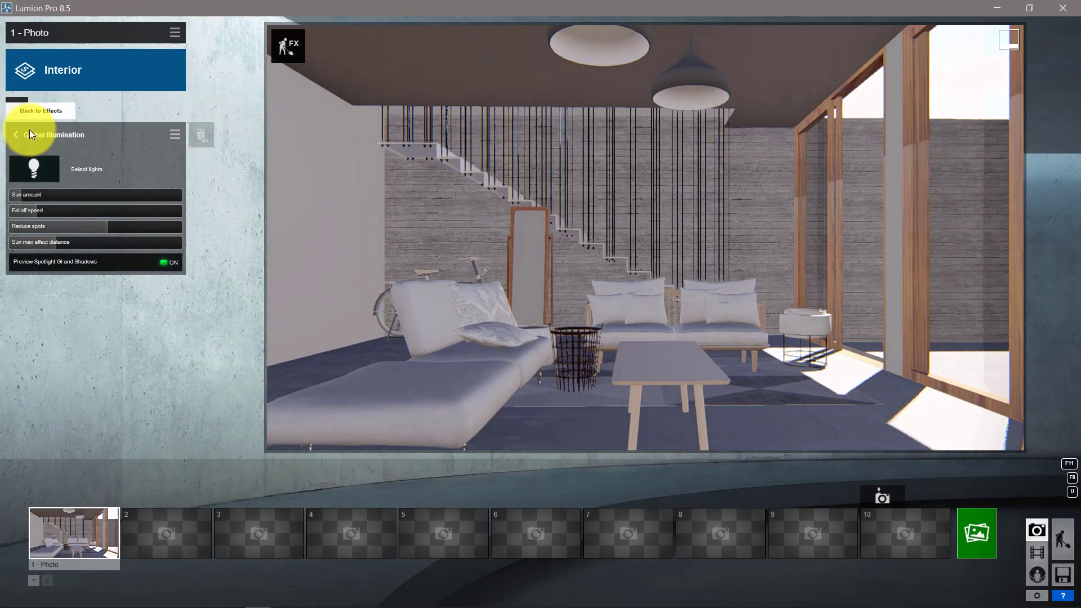
- Add a Reflection effect with planes on the window glass and the mirror
left_click(22, 116)
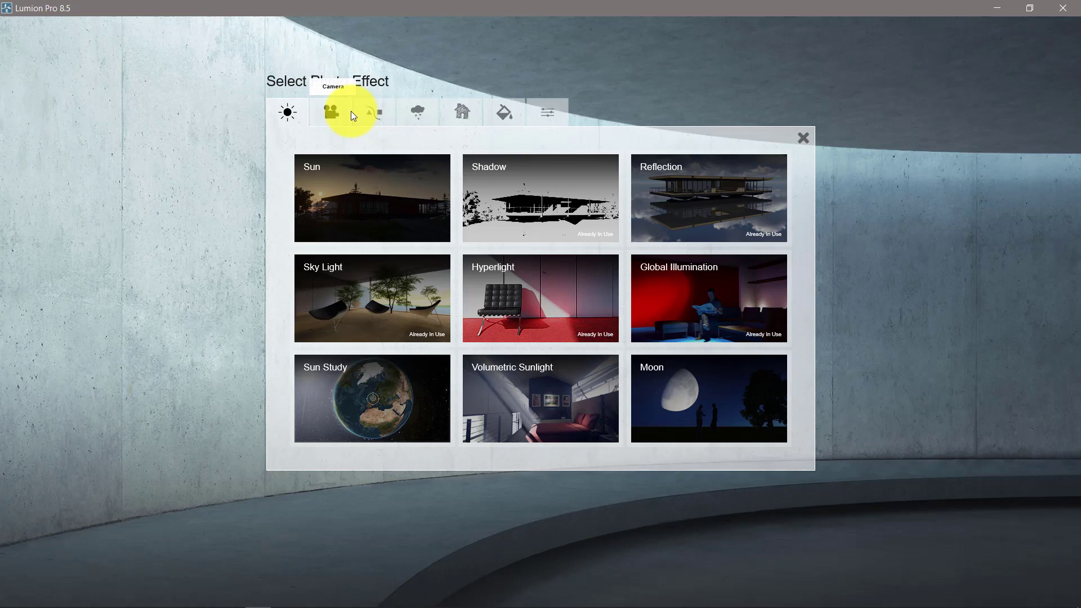
left_click(693, 200)
left_click(32, 164)
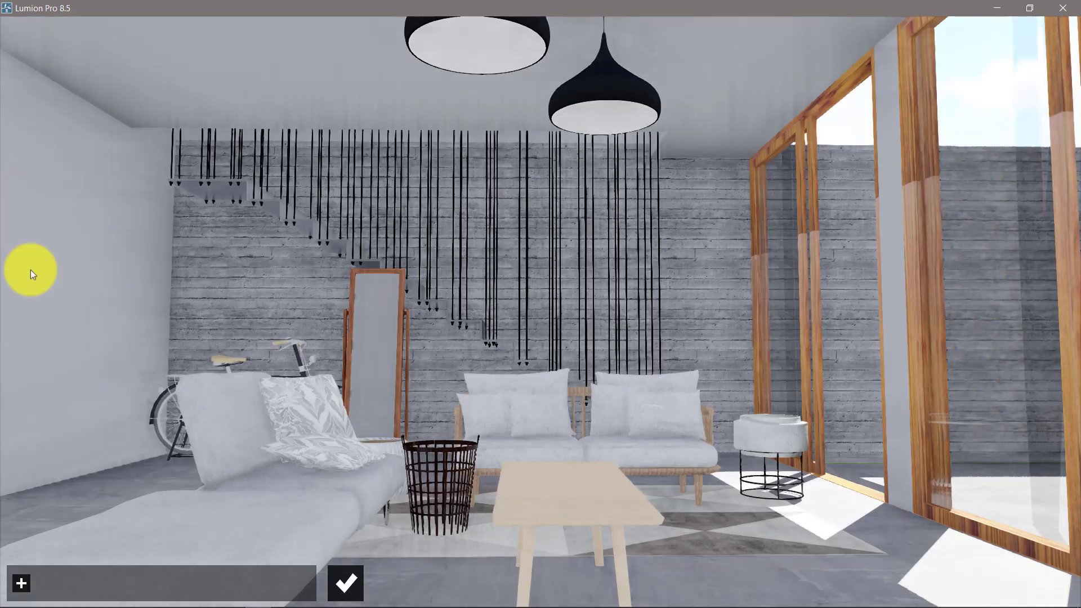
left_click(1013, 316)
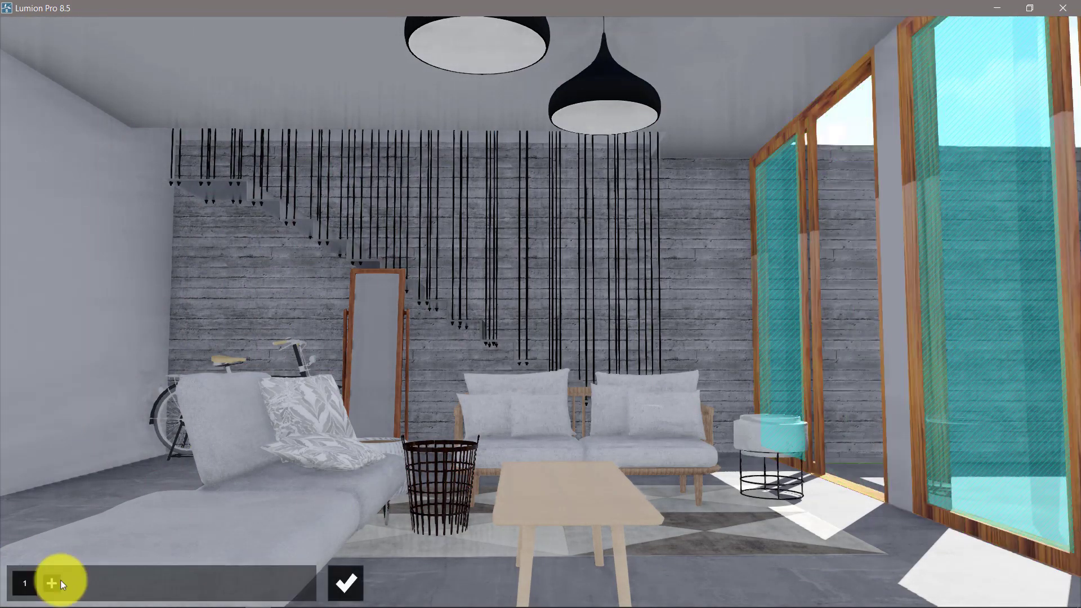
left_click(49, 583)
left_click(372, 325)
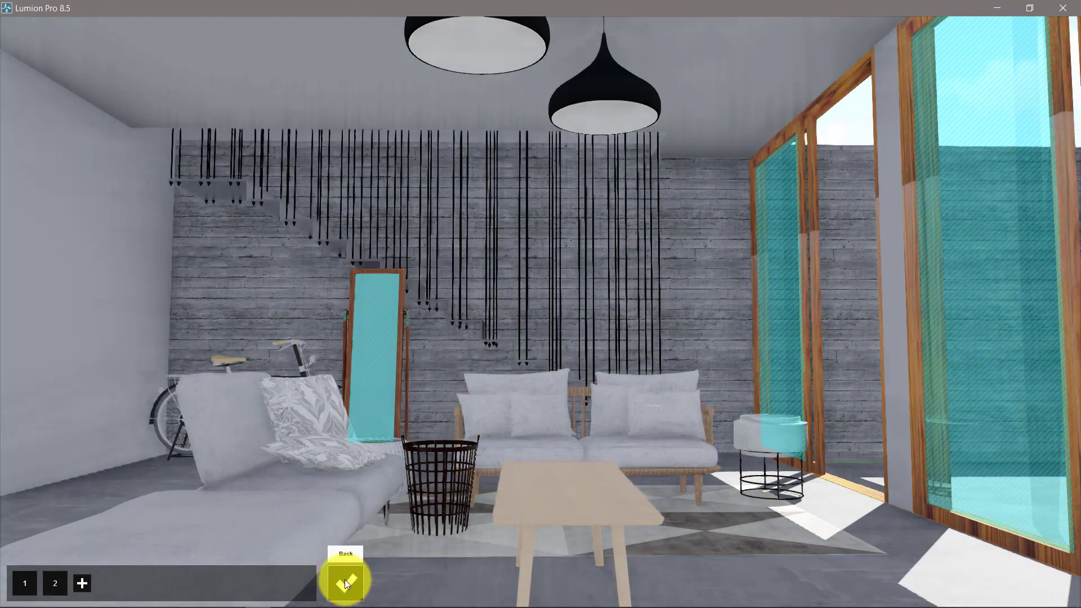
left_click(346, 583)
- Select the wall in the material editor, confirm it, and return to photo editing
left_click(1054, 531)
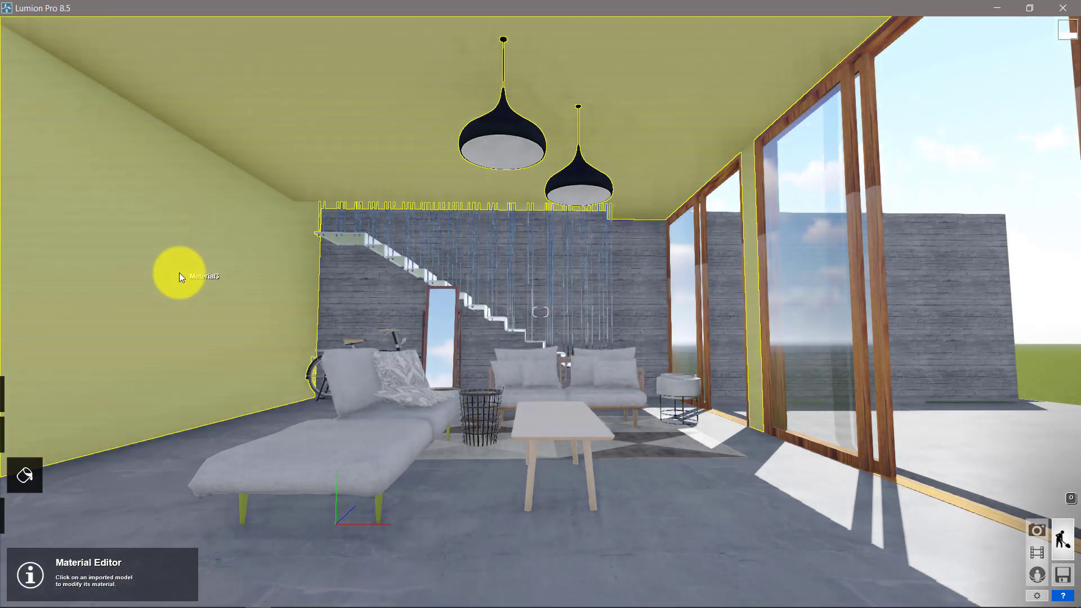
left_click(179, 272)
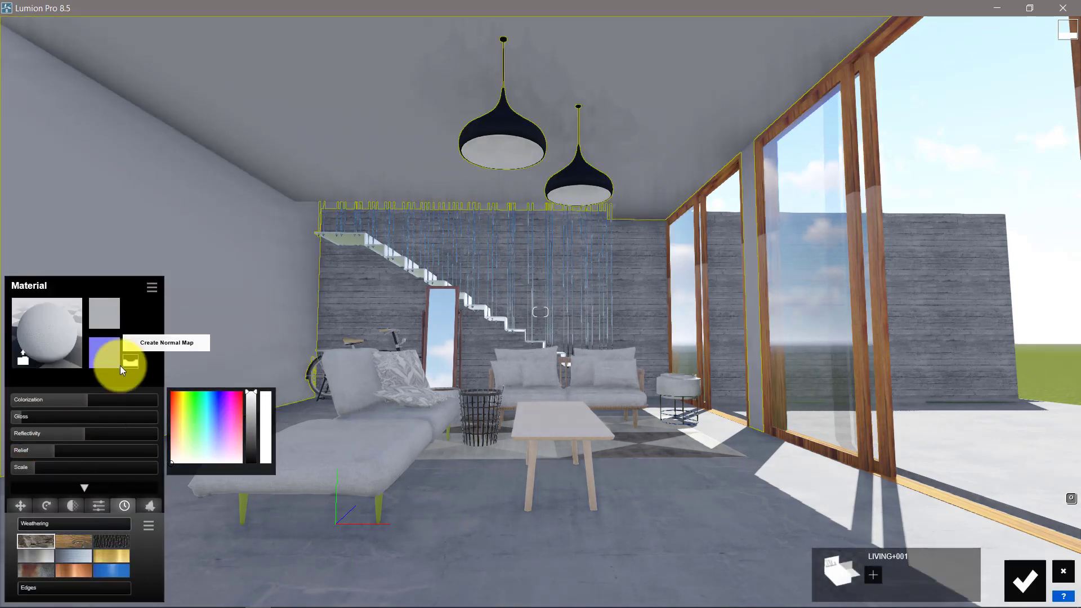
left_click(1026, 579)
left_click(1034, 519)
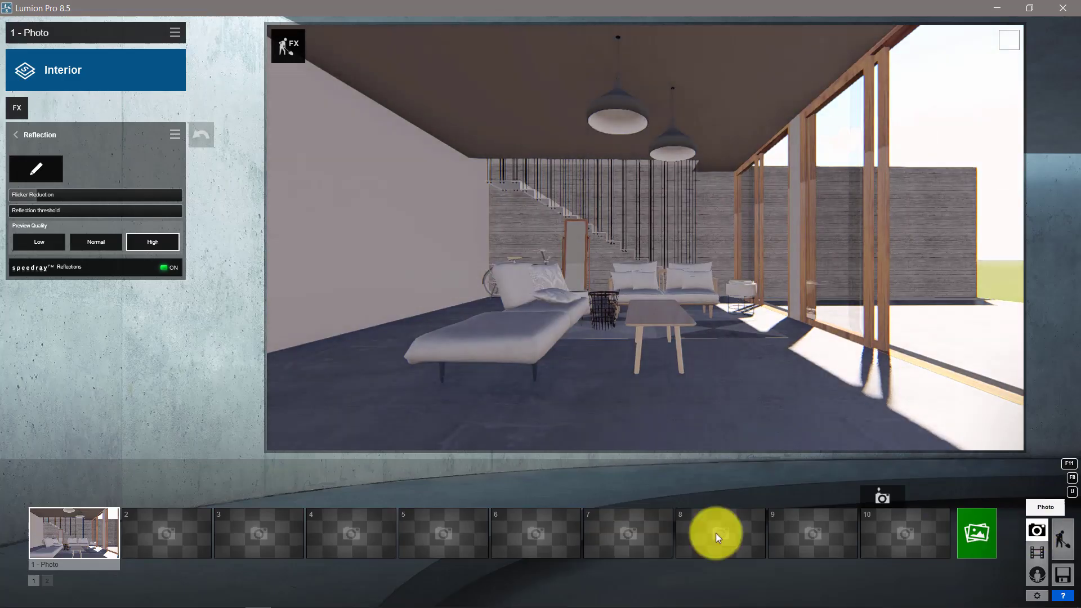
- Restore Photo 1's camera, fine-tune its focal length with a slight forward nudge, then leave Photo mode
left_click(50, 543)
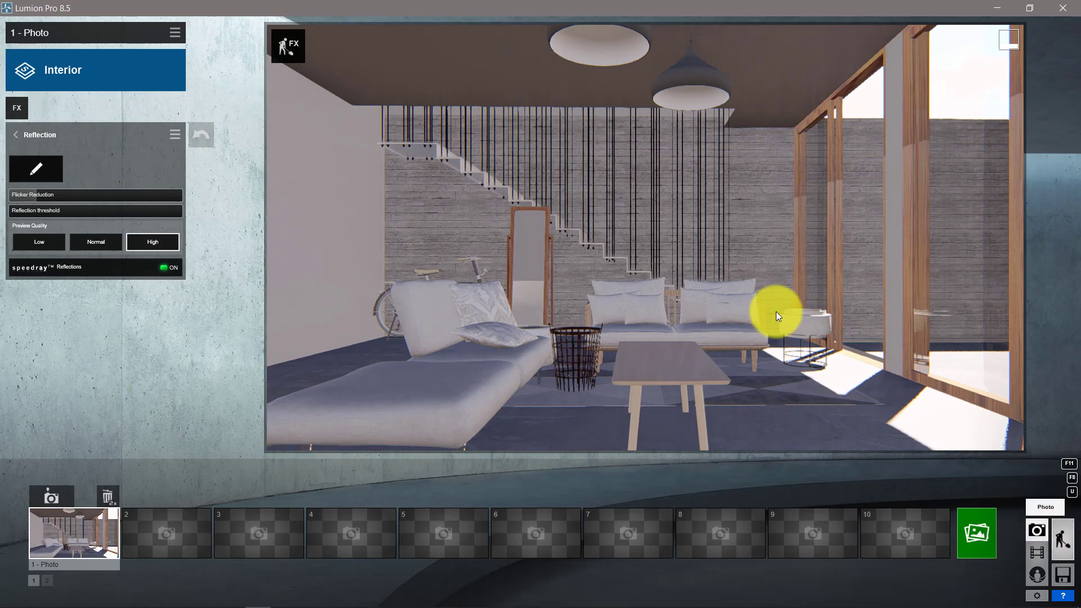
left_click(624, 435)
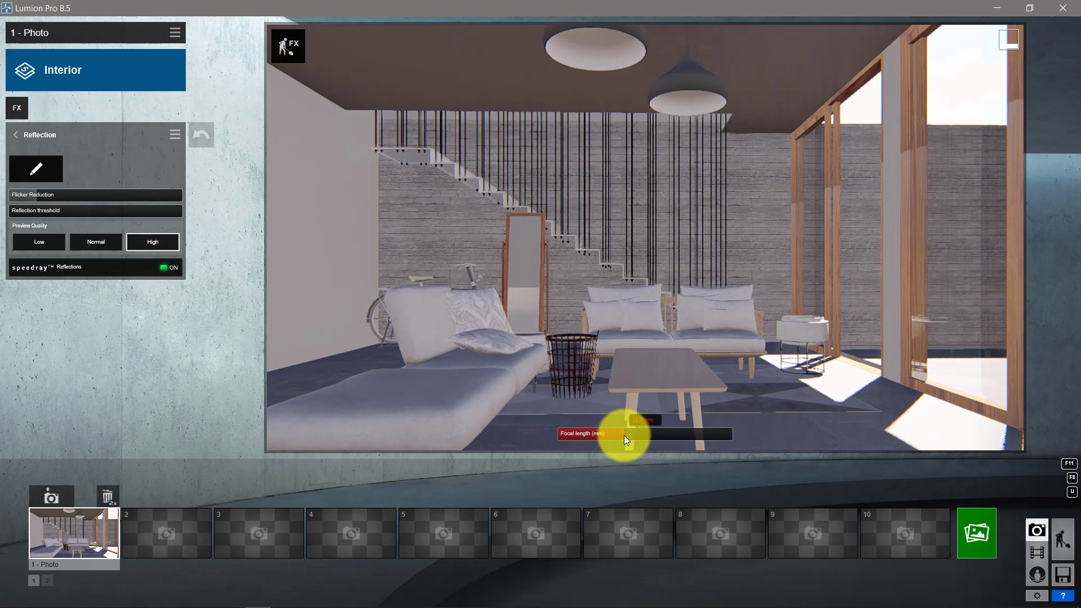
left_click_drag(623, 434, 560, 434)
left_click(624, 435)
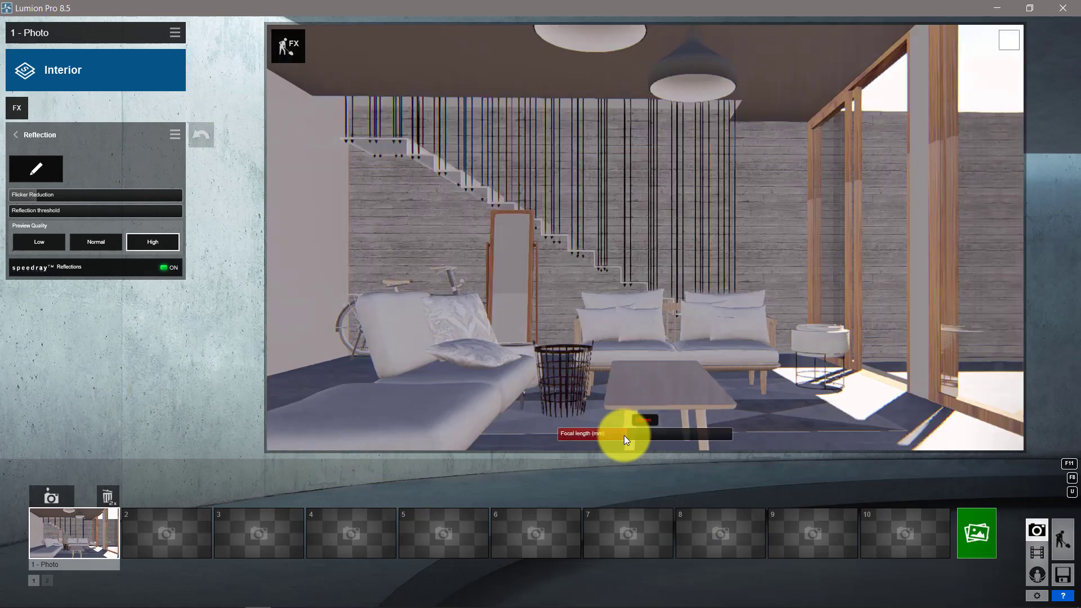
key("w")
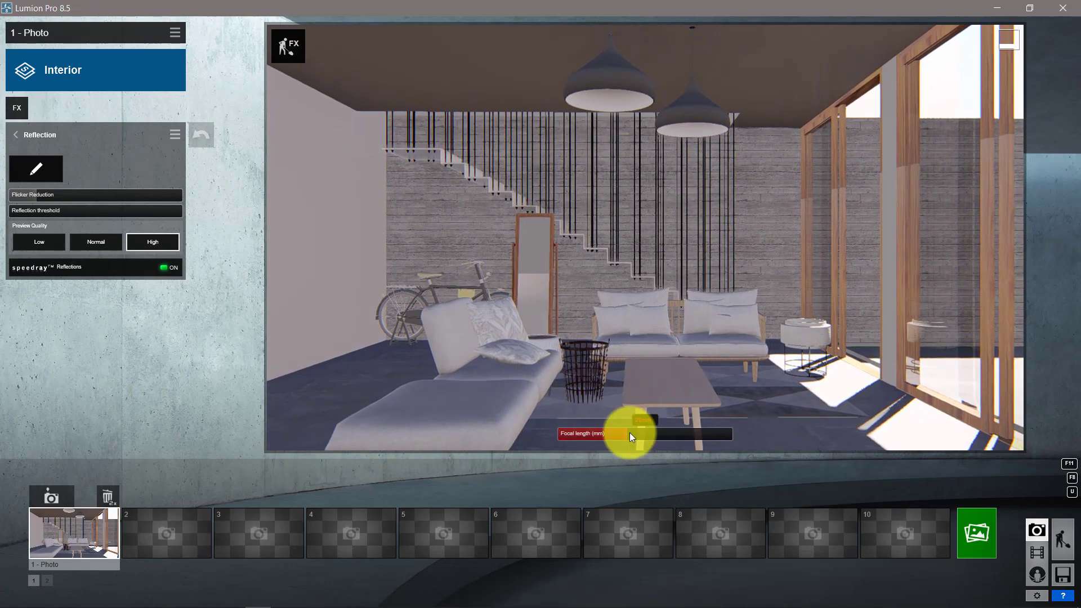
left_click(629, 433)
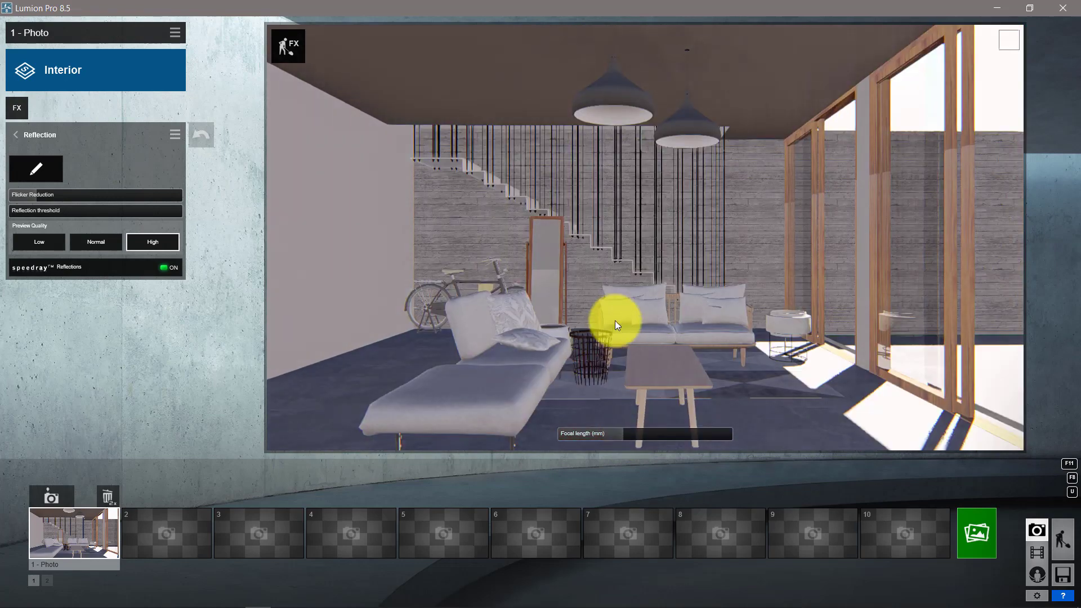
left_click(1061, 539)
- Give the rug a new material with gloss reduced to almost zero
scroll(653, 358, "up", 5)
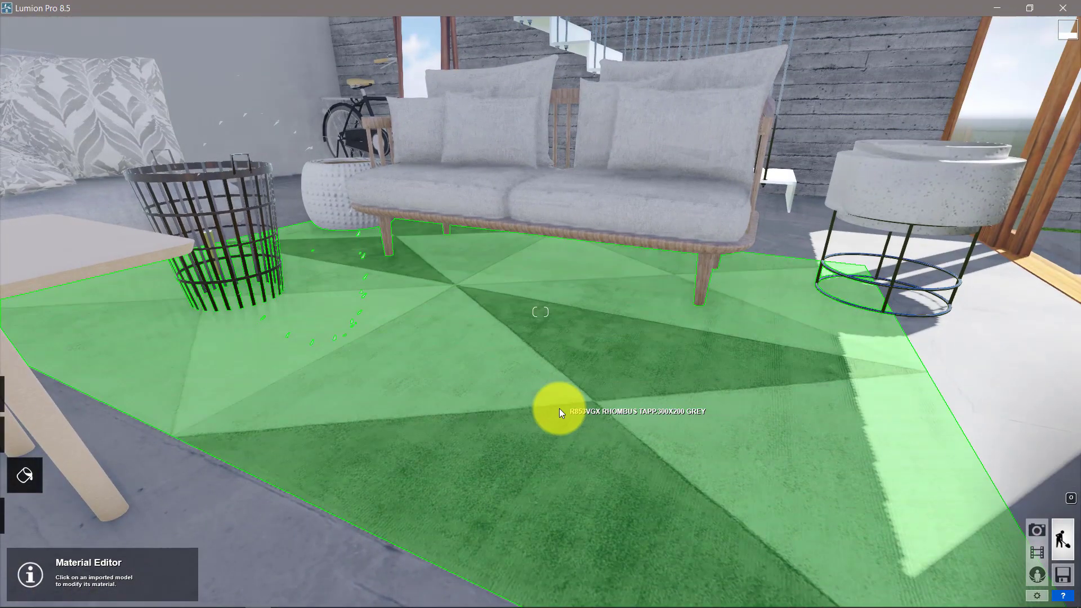
left_click(559, 407)
left_click(147, 414)
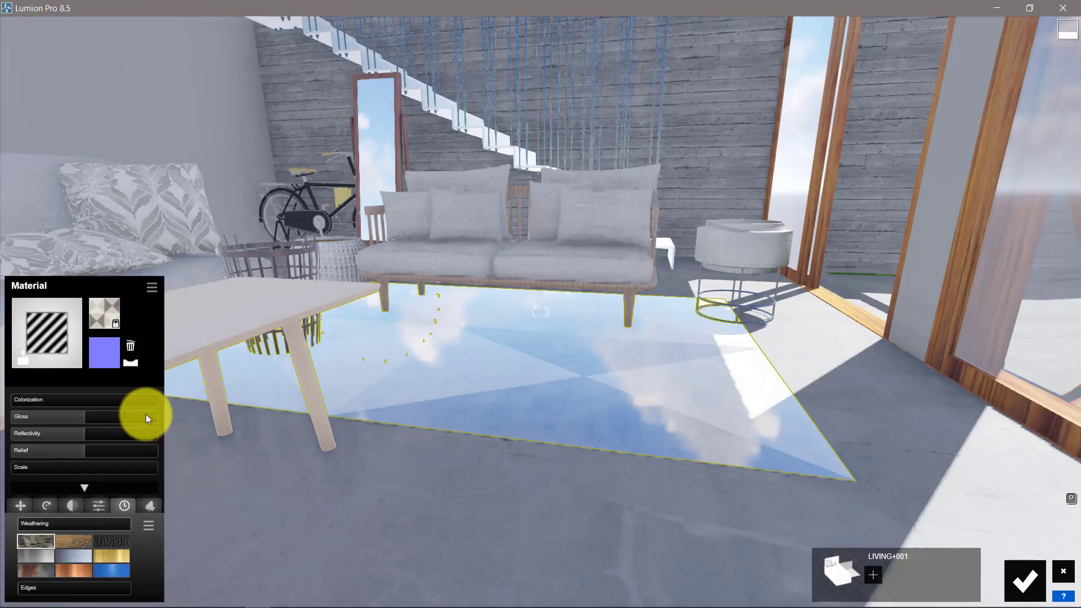
mouse_move(147, 414)
left_mouse_down()
mouse_move(69, 415)
mouse_move(62, 433)
mouse_move(103, 451)
left_mouse_up()
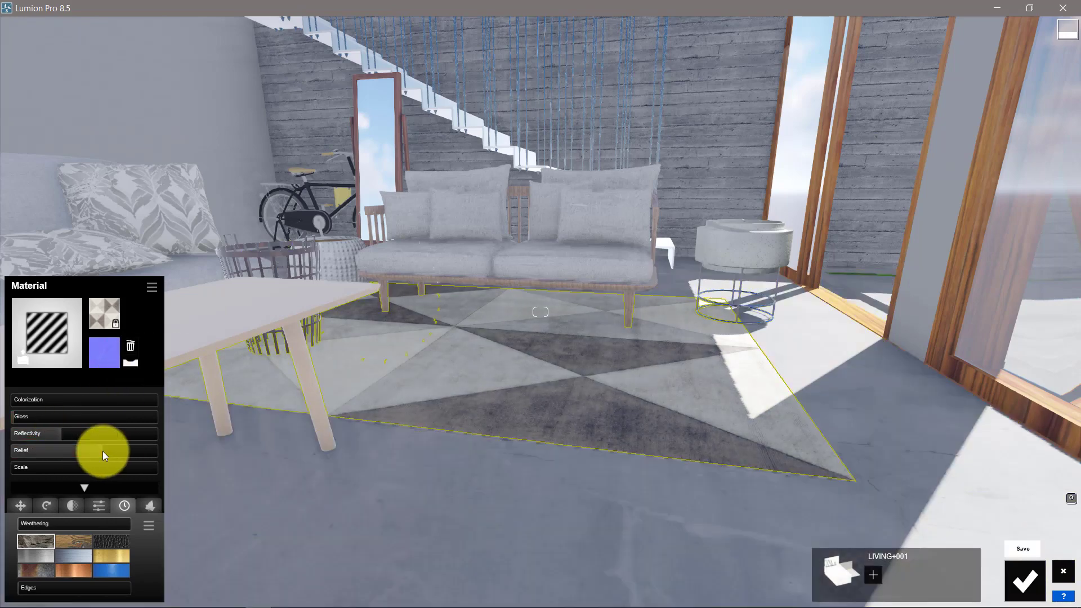
left_click(1022, 588)
left_click(24, 512)
- Place a small tree from page 4 of the Nature plants in the round white pot and enlarge it
left_click(19, 564)
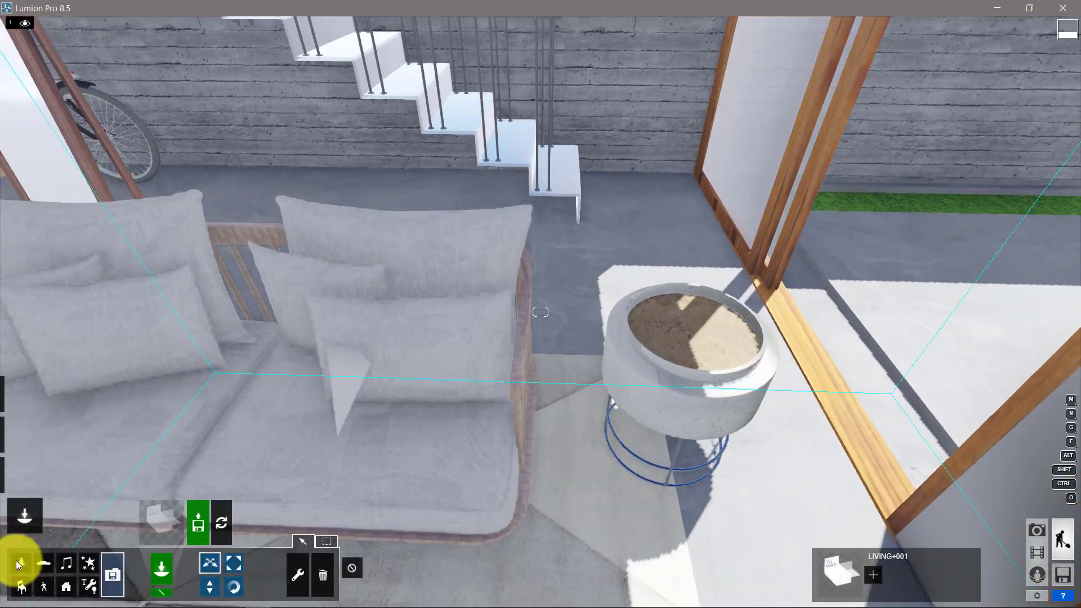
left_click(23, 563)
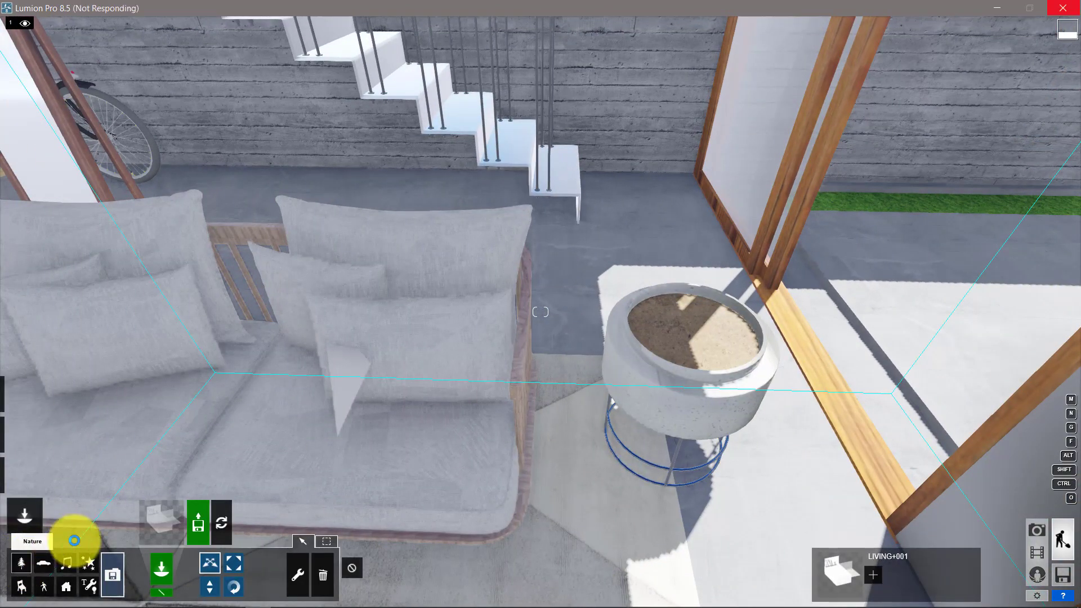
left_click(159, 522)
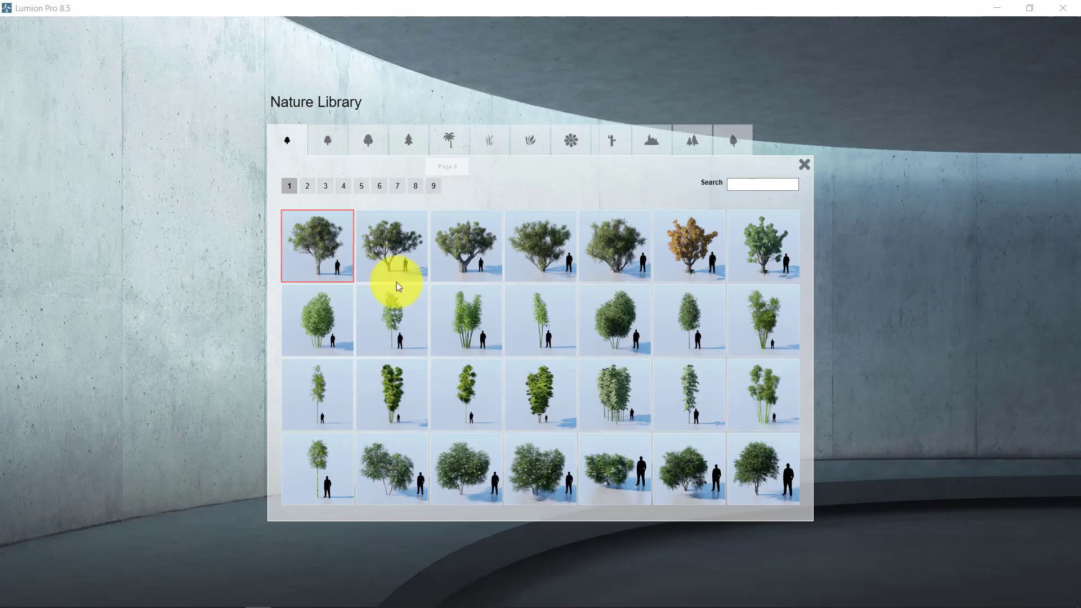
left_click(536, 139)
left_click(345, 185)
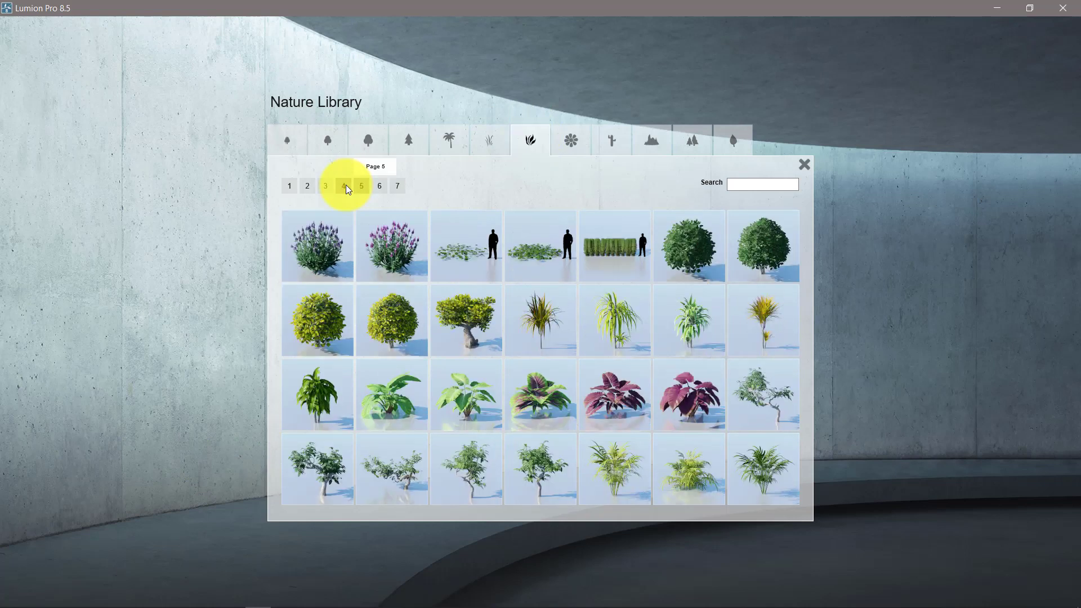
left_click(318, 475)
right_click_drag(256, 402, 301, 374)
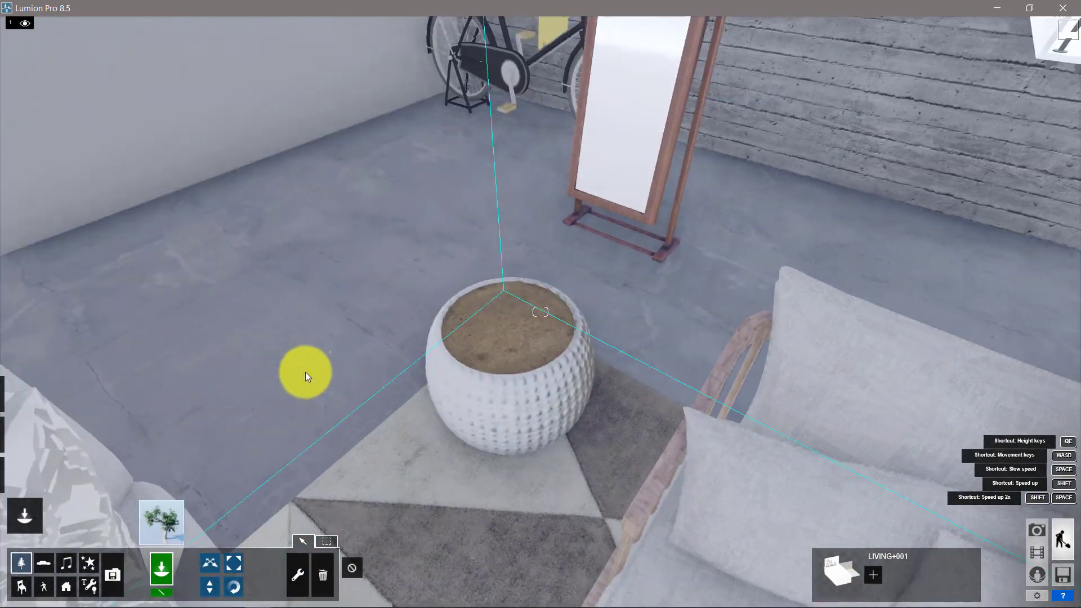
left_click(505, 323)
mouse_move(254, 526)
right_mouse_down()
mouse_move(458, 356)
mouse_move(451, 374)
mouse_move(423, 373)
right_mouse_up()
mouse_move(371, 365)
left_mouse_down()
mouse_move(383, 353)
mouse_move(370, 376)
mouse_move(323, 339)
mouse_move(318, 355)
mouse_move(779, 397)
mouse_move(849, 367)
left_mouse_up()
scroll(388, 371, "down", 5)
scroll(416, 366, "down", 5)
- Place a Dieffenbachia in the right stand's pot and rotate it to a new angle
left_click(849, 366)
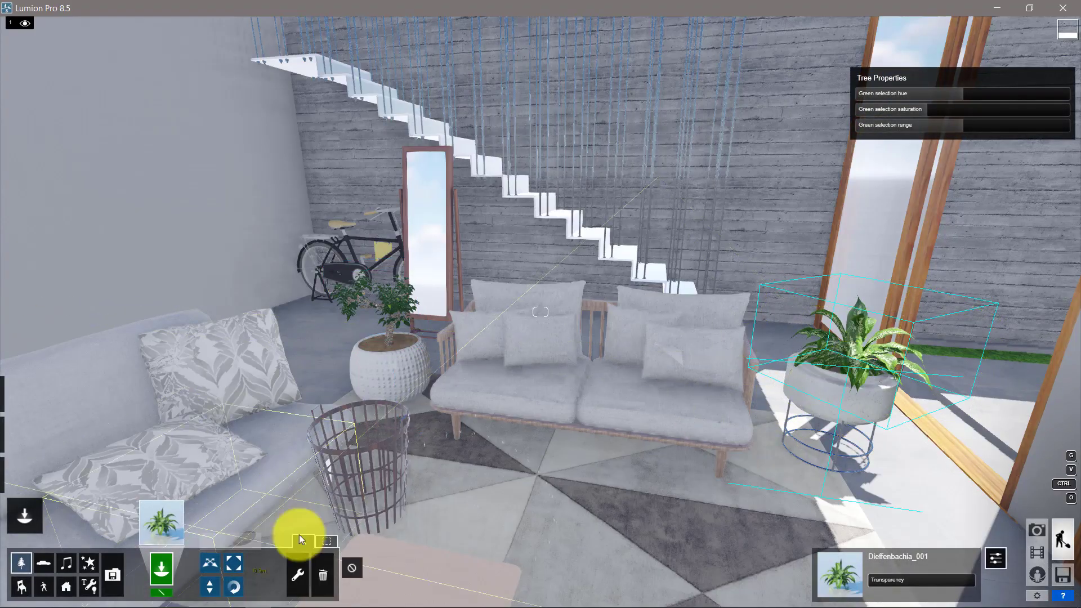
scroll(840, 366, "up", 5)
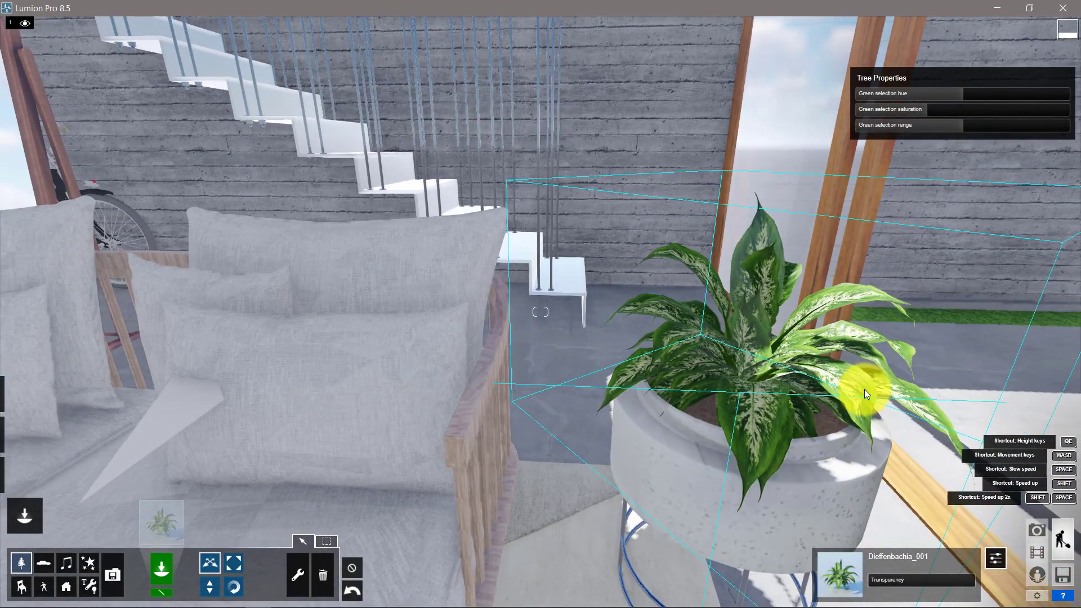
scroll(737, 383, "down", 3)
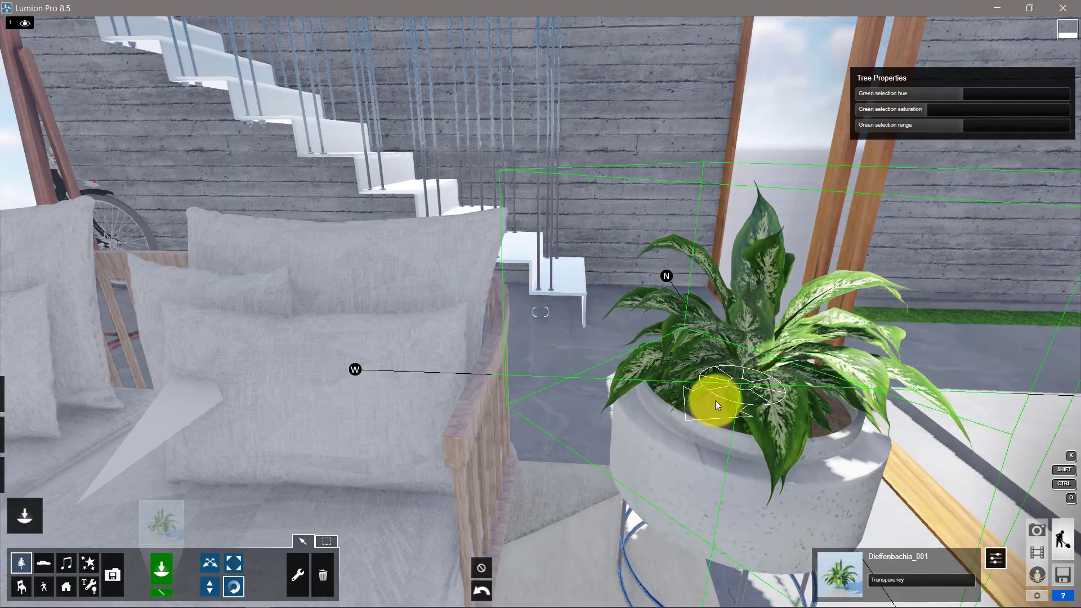
left_click_drag(738, 388, 811, 462)
right_click_drag(812, 462, 692, 422)
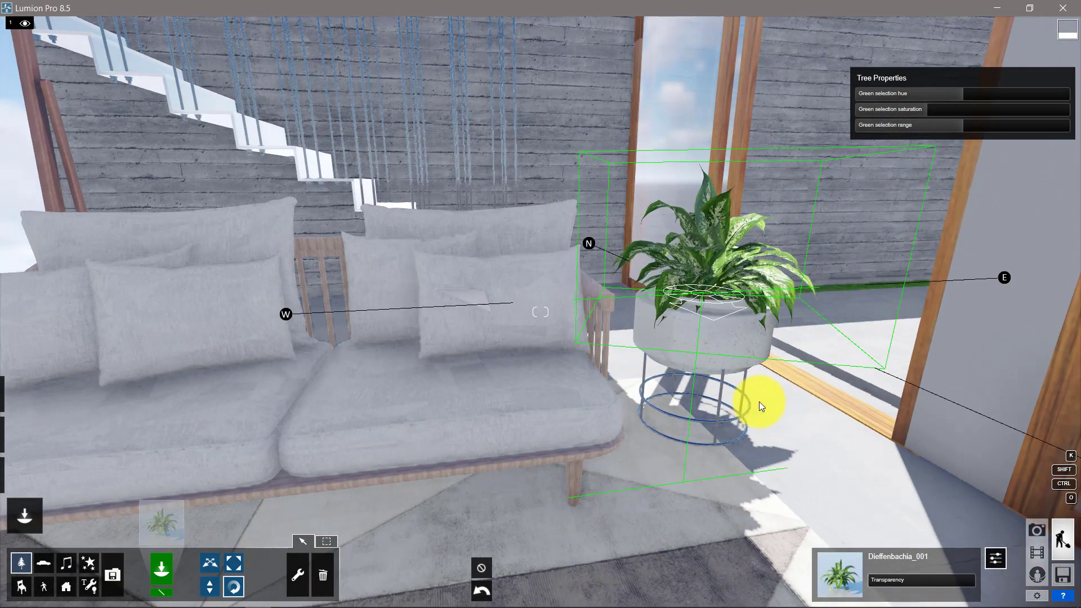
mouse_move(822, 304)
right_mouse_down()
mouse_move(728, 375)
mouse_move(554, 258)
right_mouse_up()
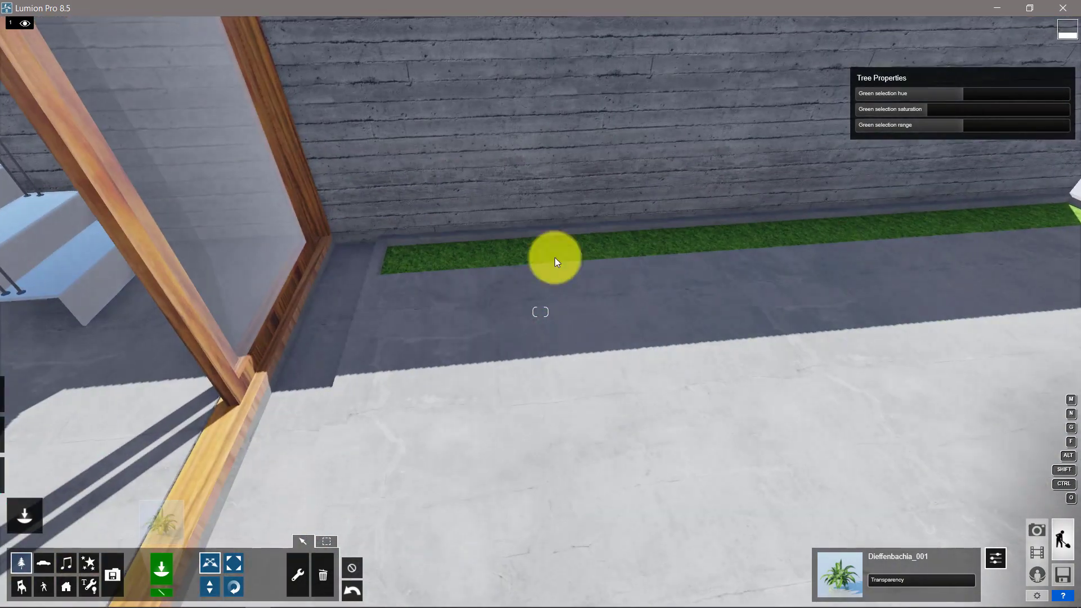
- Give the grass strip beside the concrete wall a custom Landscape material
left_click(17, 434)
left_click(451, 257)
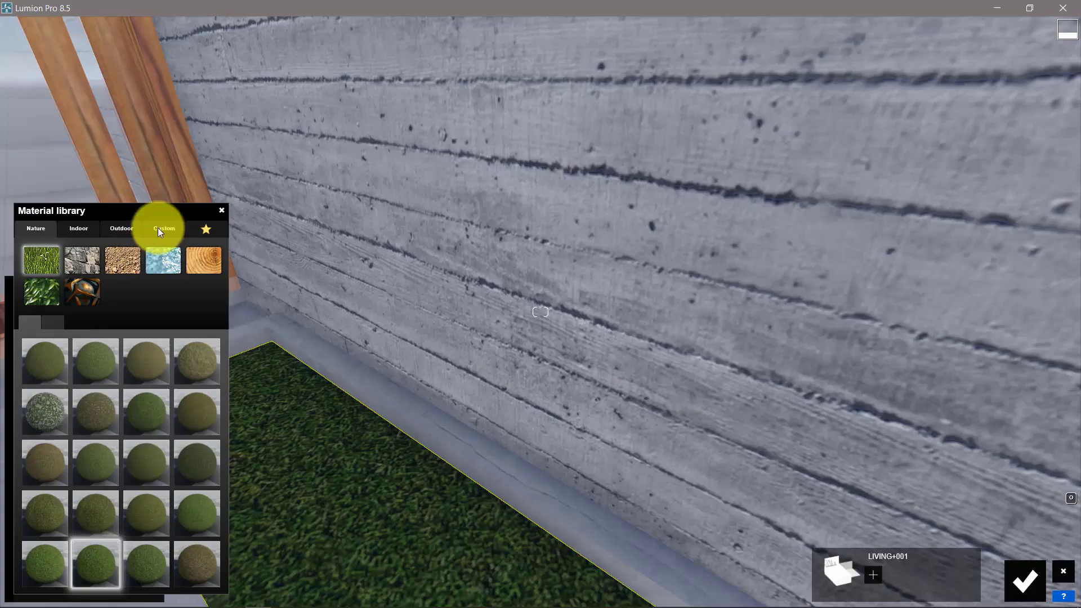
left_click(157, 228)
left_click(93, 320)
left_click(1024, 580)
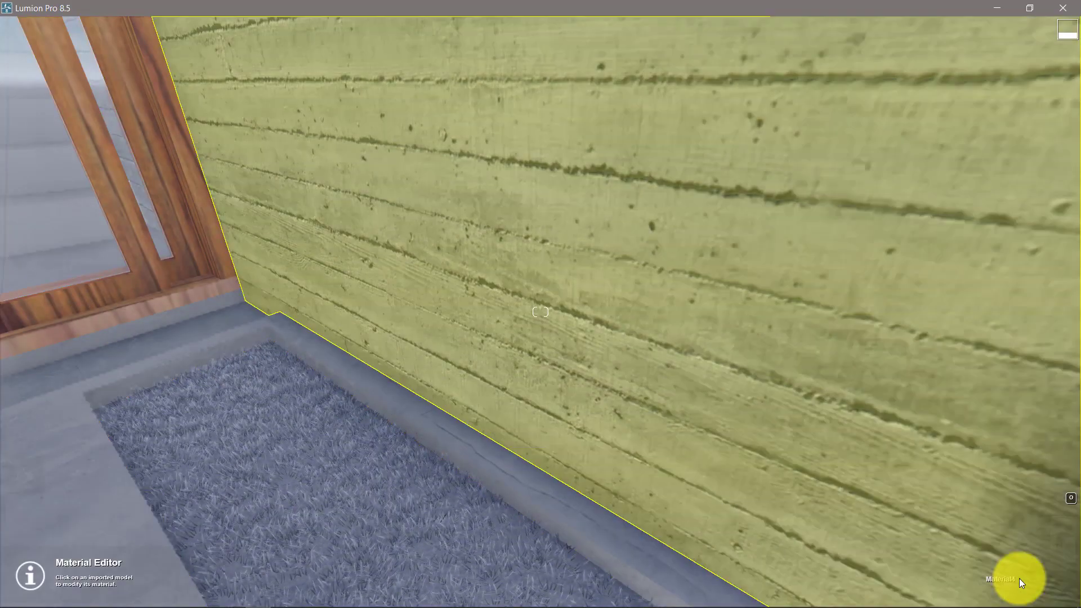
- Paint the landscape with the dark green grass texture
left_click(25, 426)
left_click(21, 574)
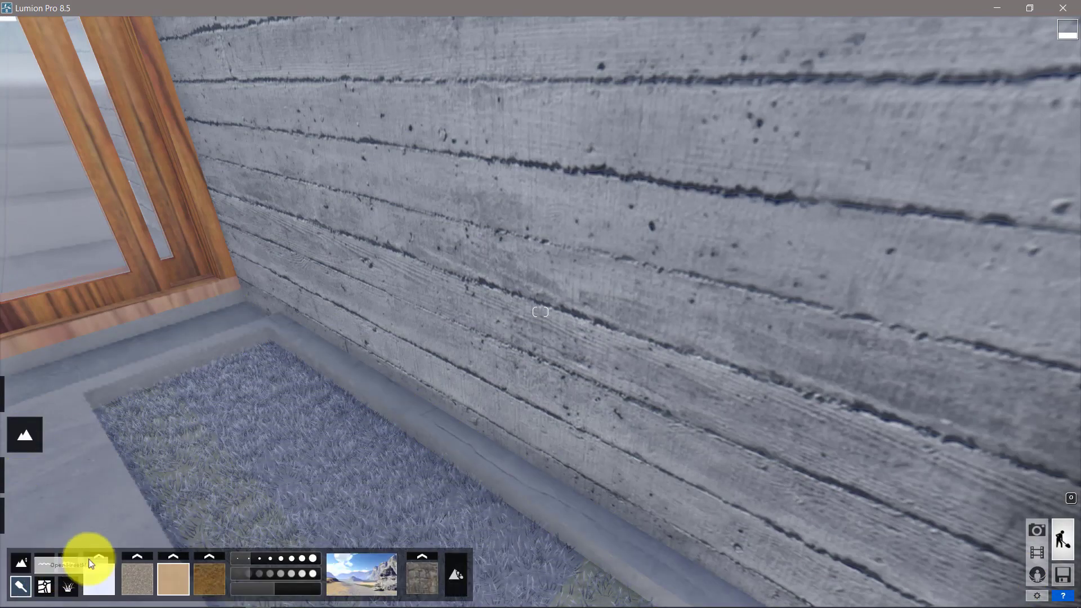
left_click(99, 555)
left_click(391, 345)
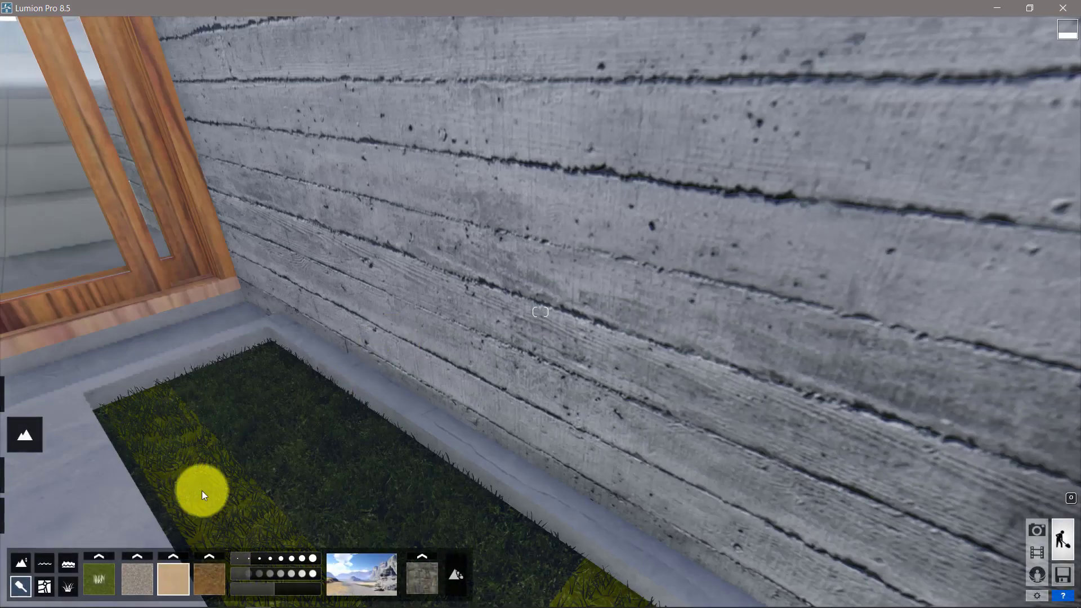
left_click(103, 557)
left_click(570, 288)
right_click_drag(476, 371, 304, 422)
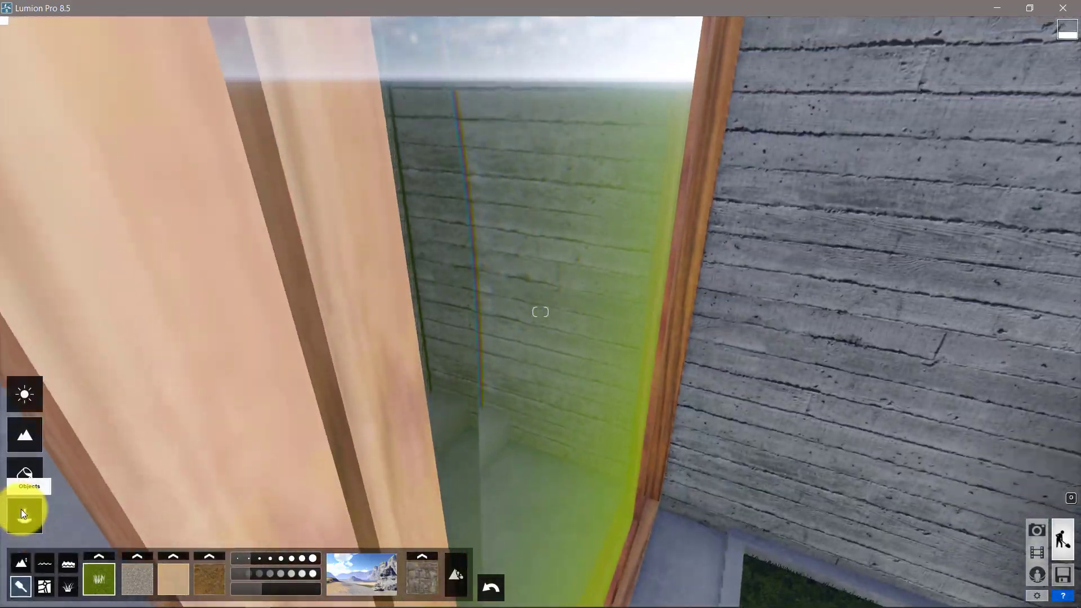
left_click(24, 512)
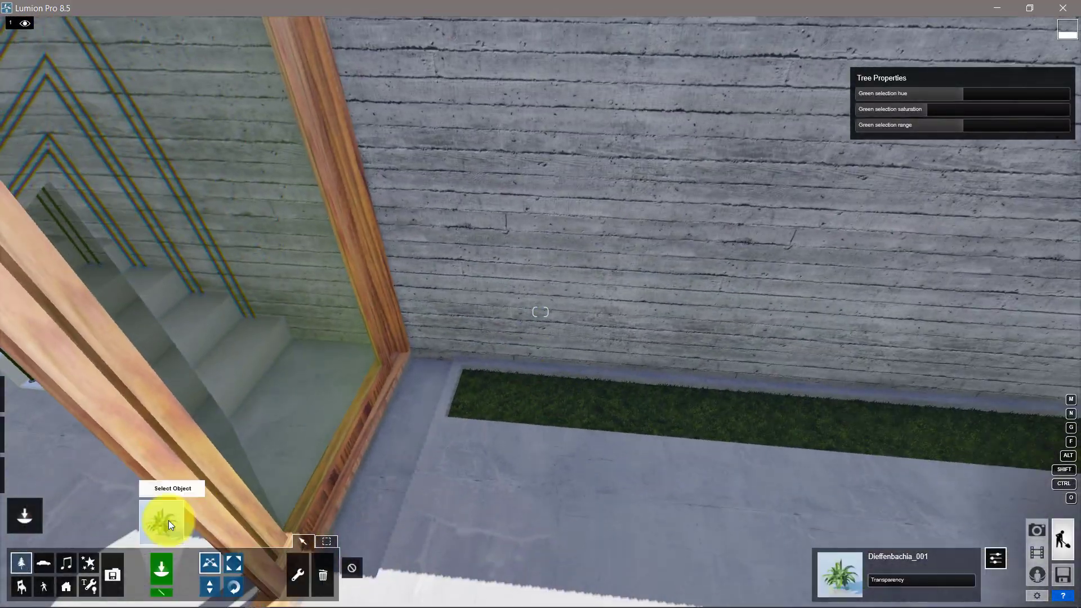
left_click(168, 520)
- Place an AmericanHolly_RT_Shrub in the planter and scale it down to fit
left_click(289, 186)
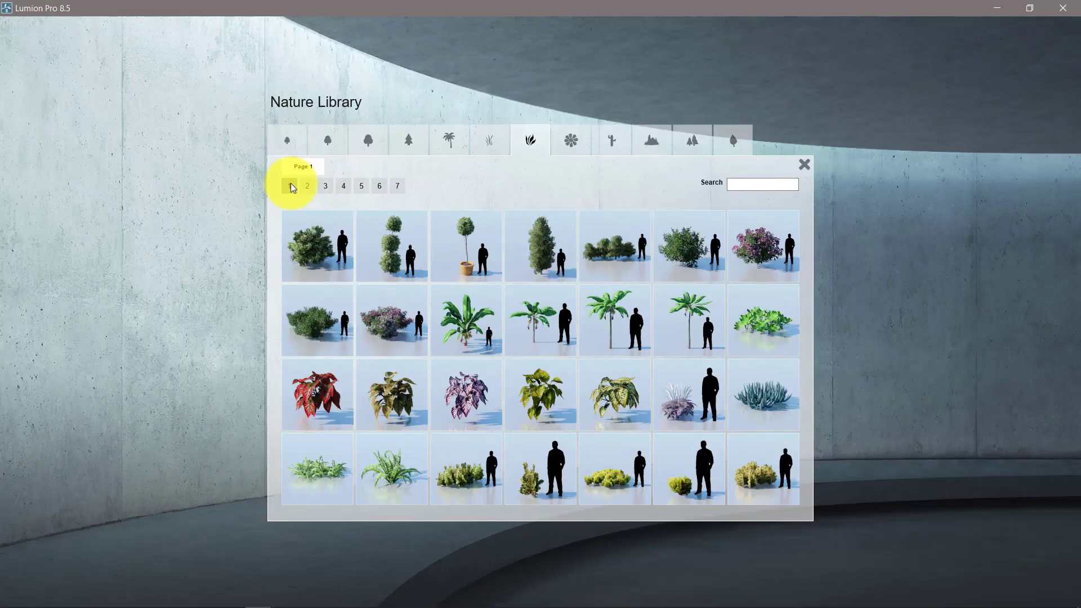
left_click(619, 260)
left_click(572, 394)
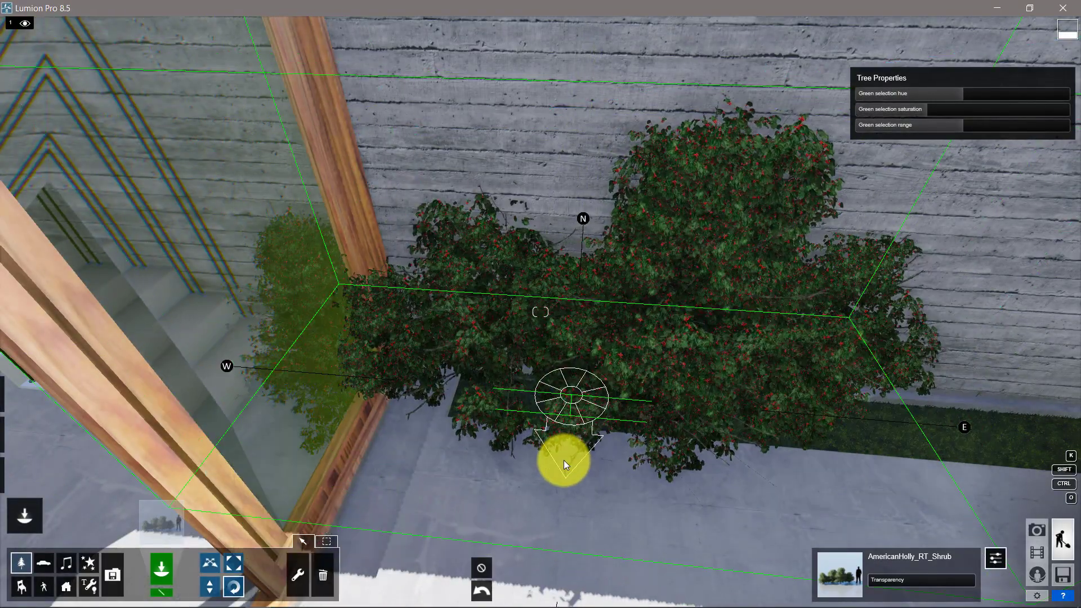
left_click(562, 460)
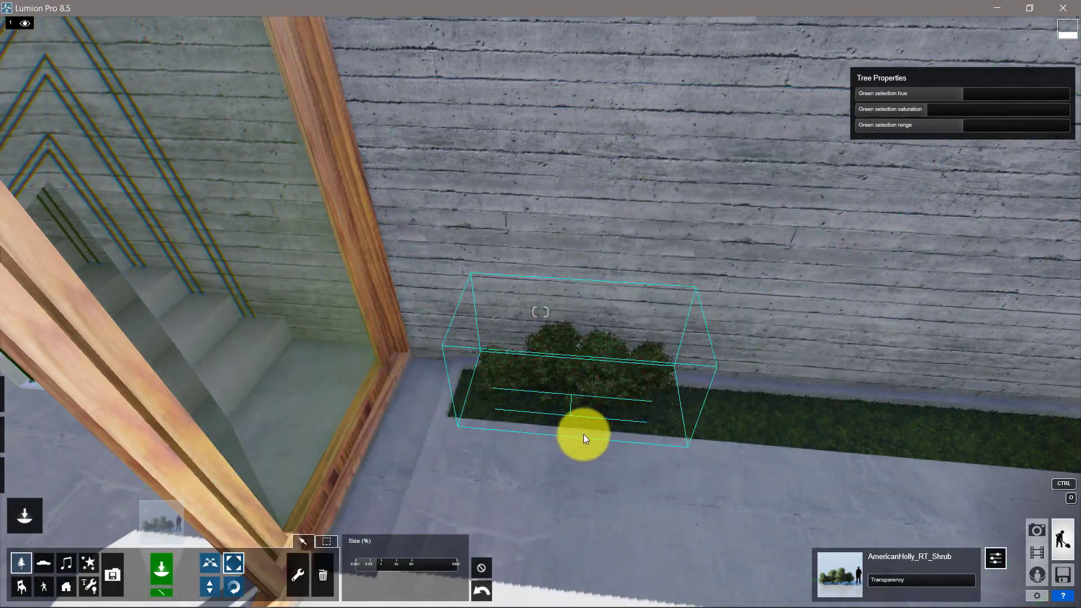
scroll(630, 413, "down", 3)
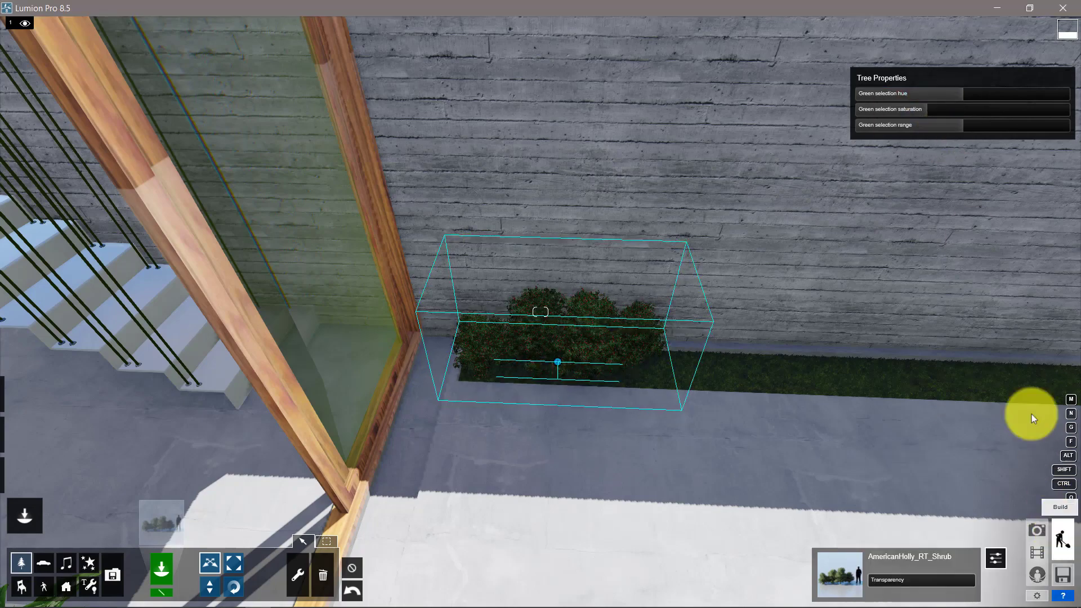
scroll(568, 433, "down", 3)
right_click_drag(545, 403, 533, 394)
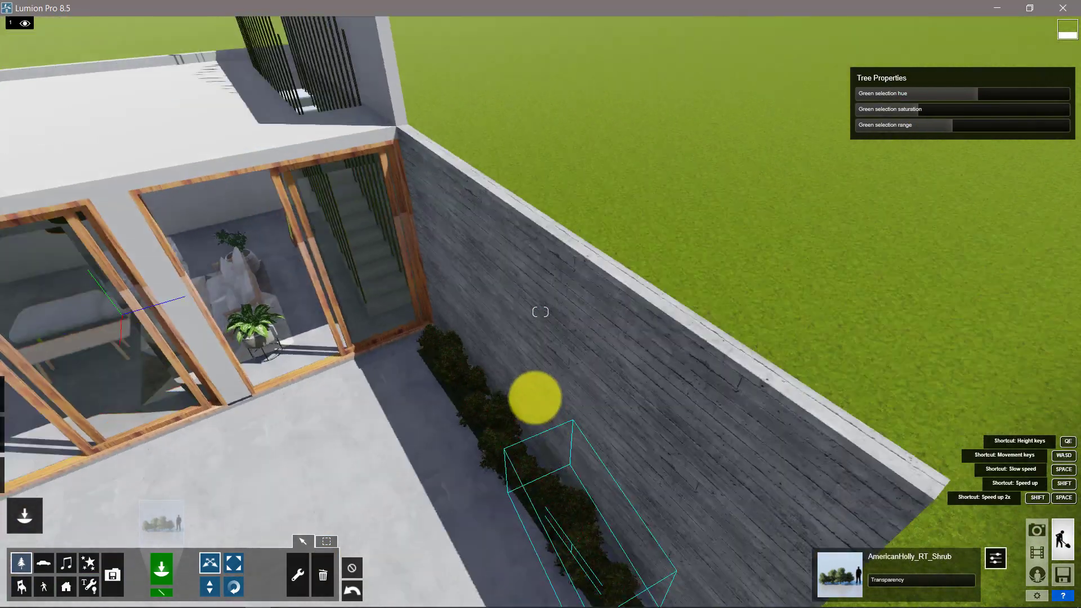
- Place a Cedar_Elm_M tree outside the wall, enlarge it, and return to the interior Photo 1 view
left_click(161, 518)
left_click(326, 186)
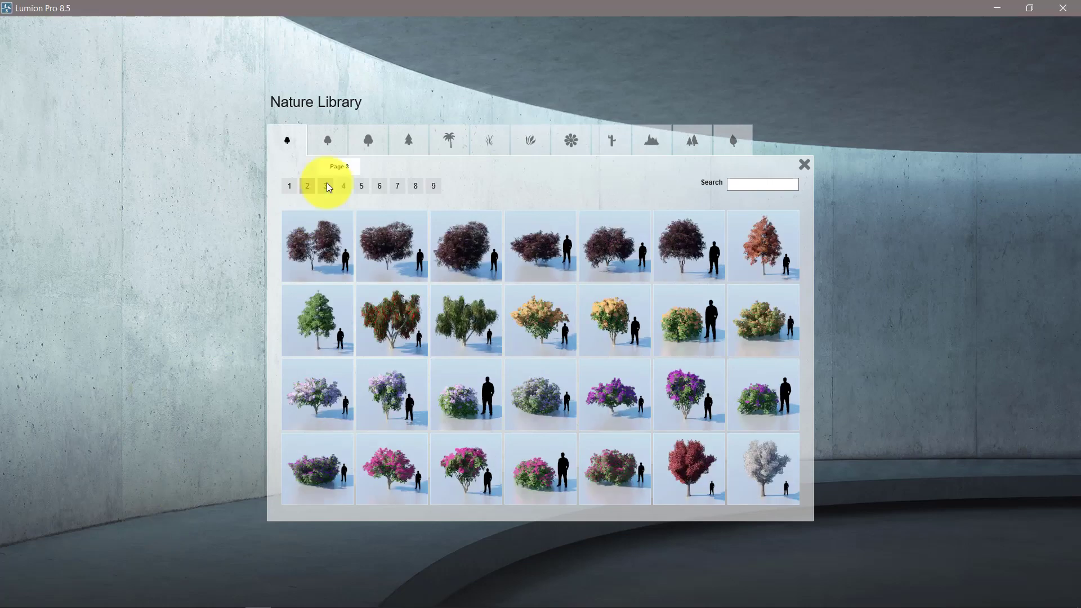
left_click(551, 275)
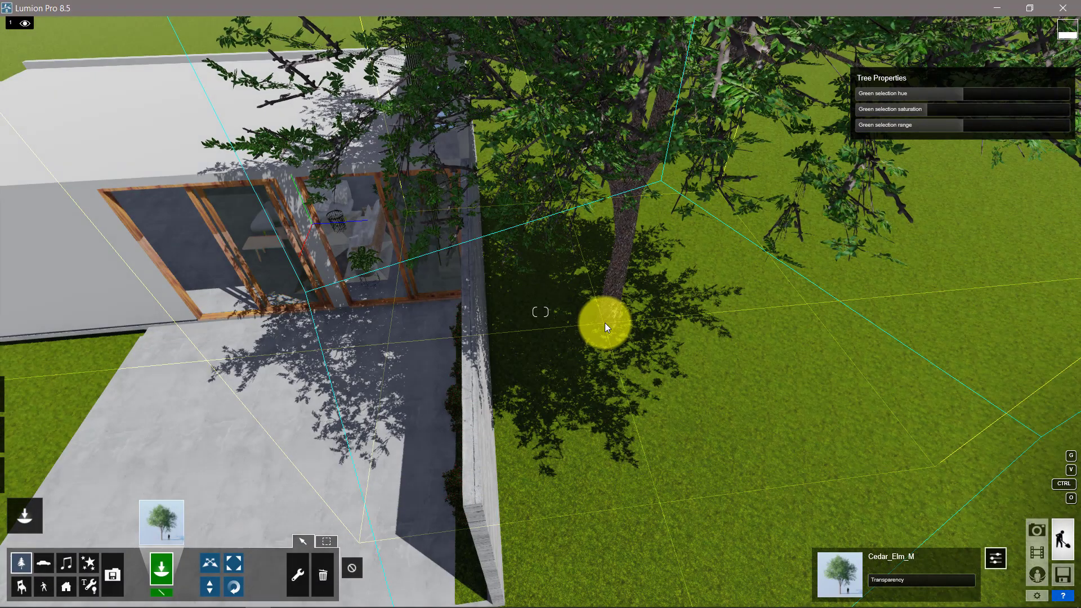
scroll(606, 339, "down", 3)
scroll(616, 358, "down", 4)
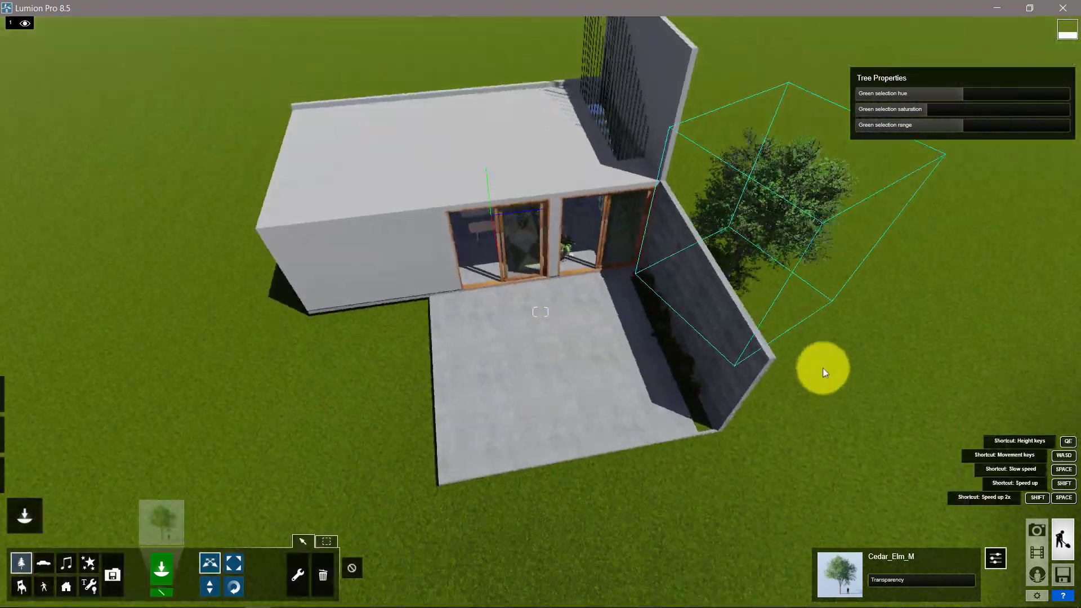
left_click_drag(777, 319, 829, 415)
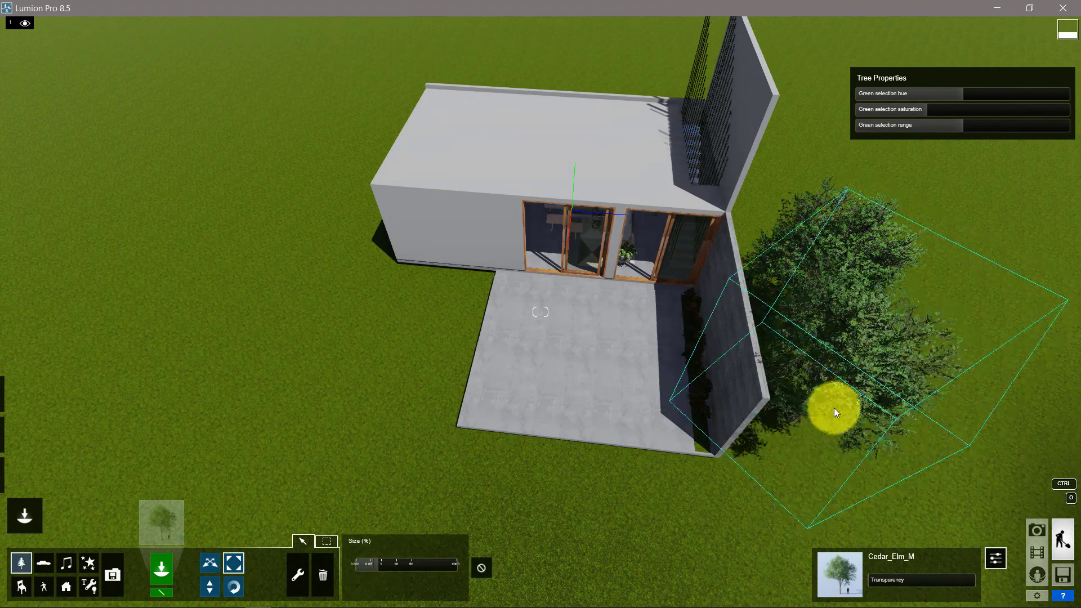
left_click(1036, 530)
left_click(72, 533)
- Add a Sun effect to the photo and adjust the sun heading
left_click(28, 132)
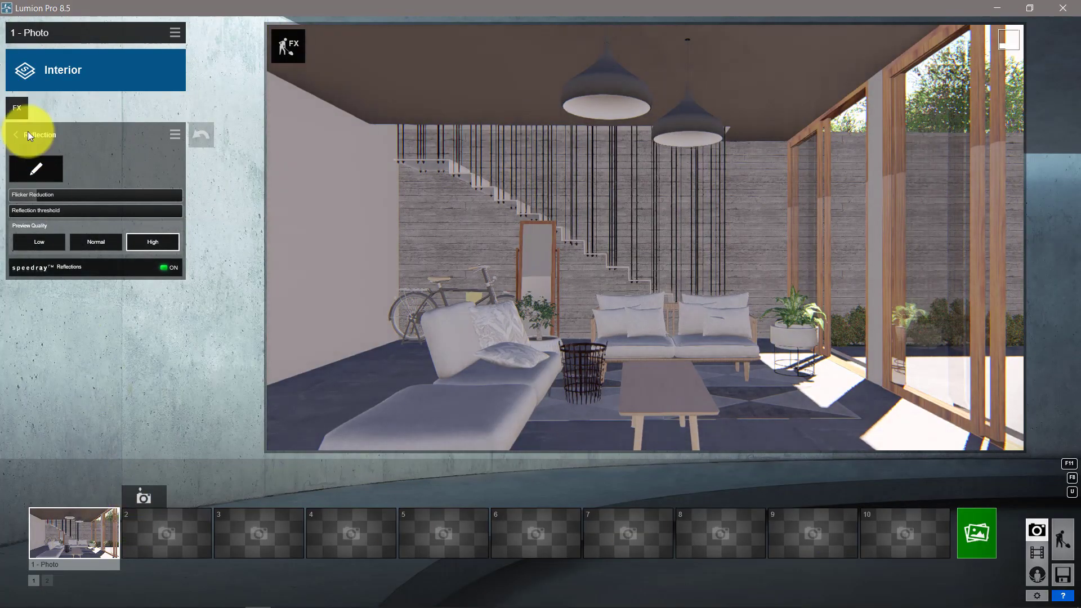
left_click(15, 107)
left_click(337, 202)
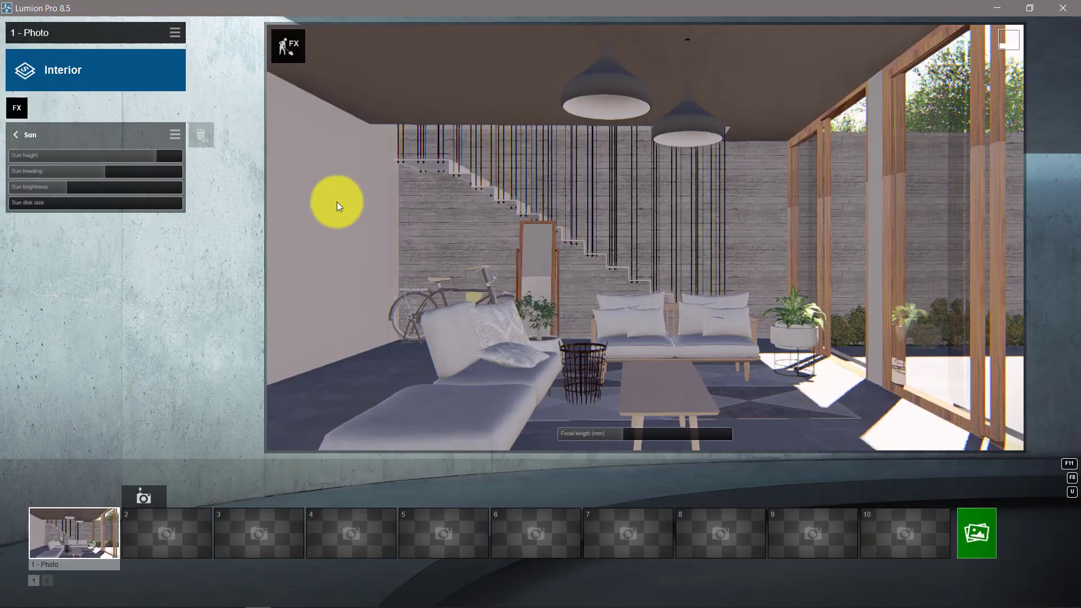
mouse_move(106, 171)
left_mouse_down()
mouse_move(123, 175)
mouse_move(106, 175)
mouse_move(146, 155)
mouse_move(103, 160)
mouse_move(112, 173)
mouse_move(130, 165)
mouse_move(111, 171)
left_mouse_up()
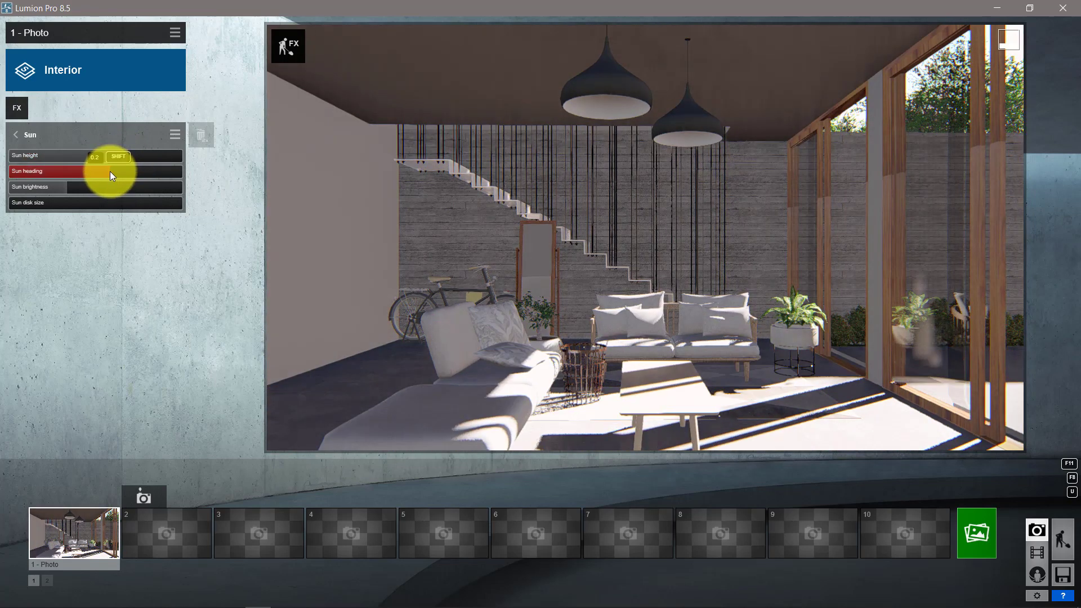
- Make the pendant lamps' material glossier in the material editor
left_click(1063, 539)
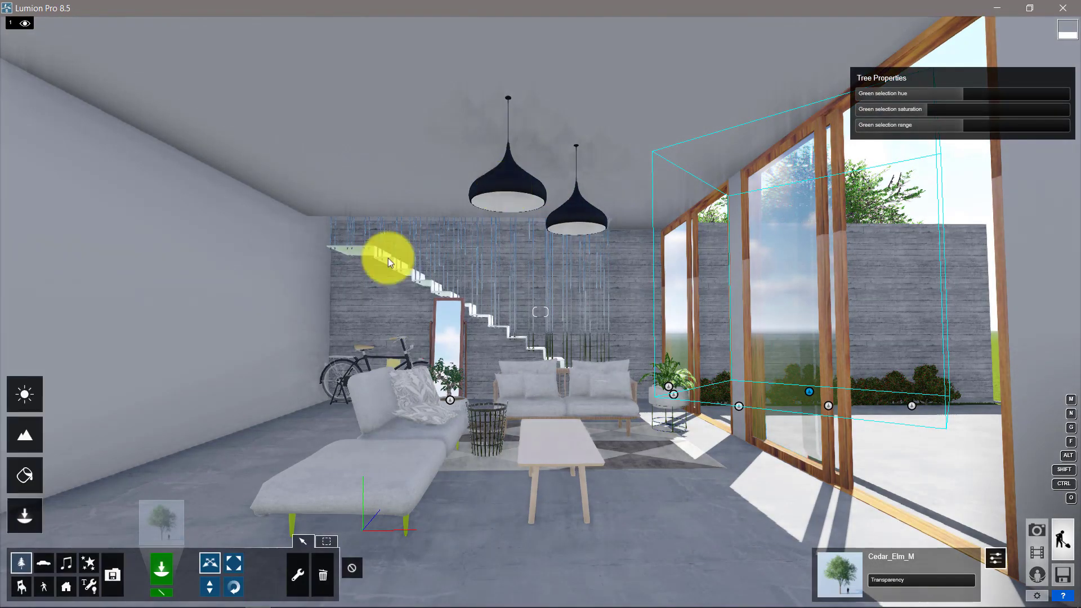
left_click(24, 475)
left_click(494, 192)
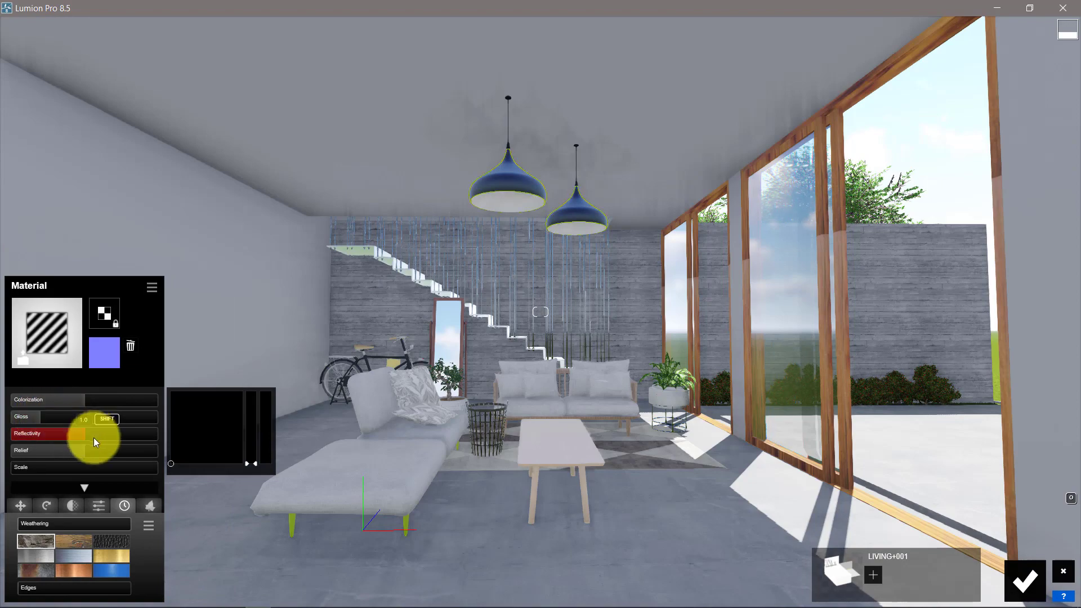
left_click(1024, 579)
left_click(1036, 530)
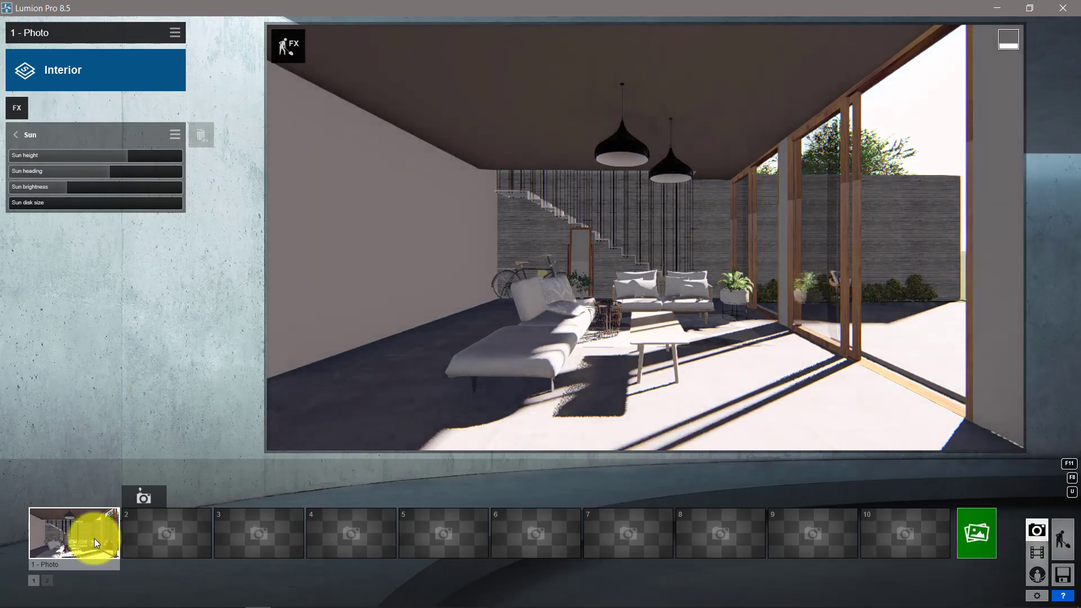
- Set Sky Light brightness to 1.3 and render the interior photo at 1920x1080
left_click(38, 134)
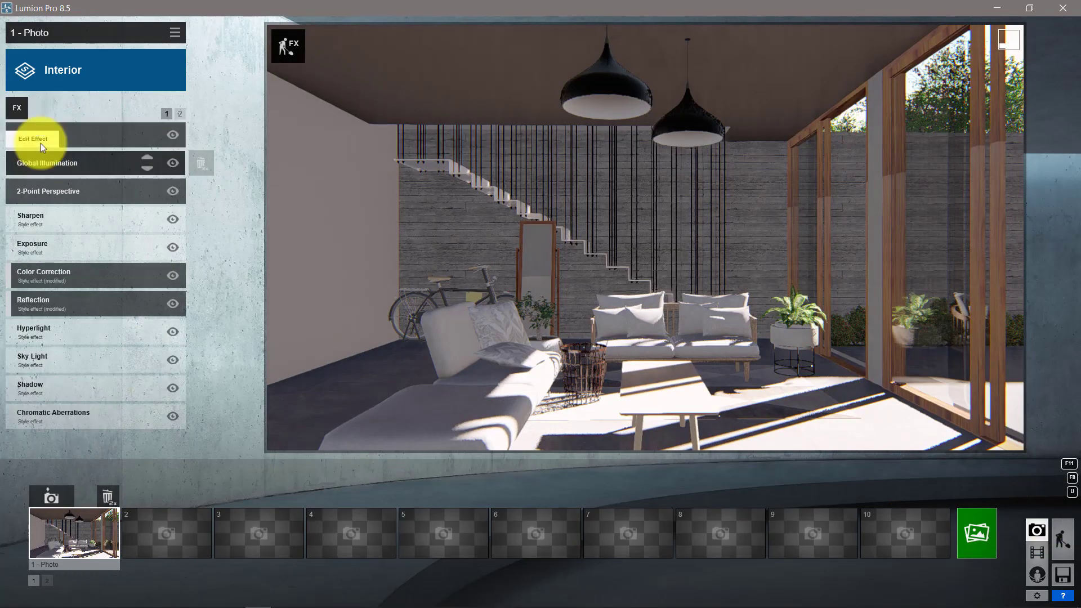
left_click(69, 329)
left_click(13, 132)
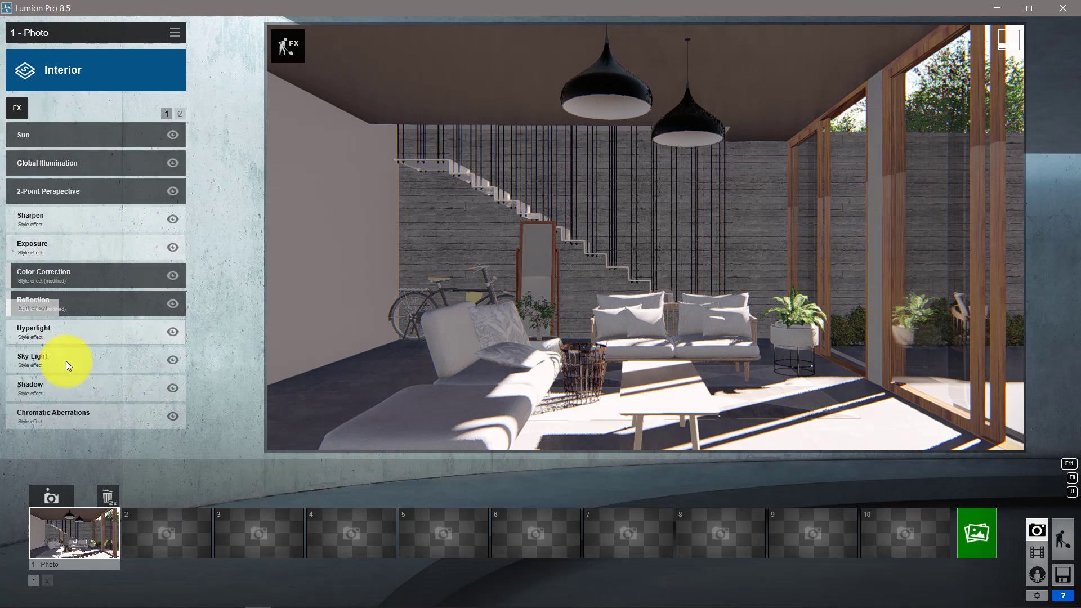
left_click(66, 360)
mouse_move(113, 155)
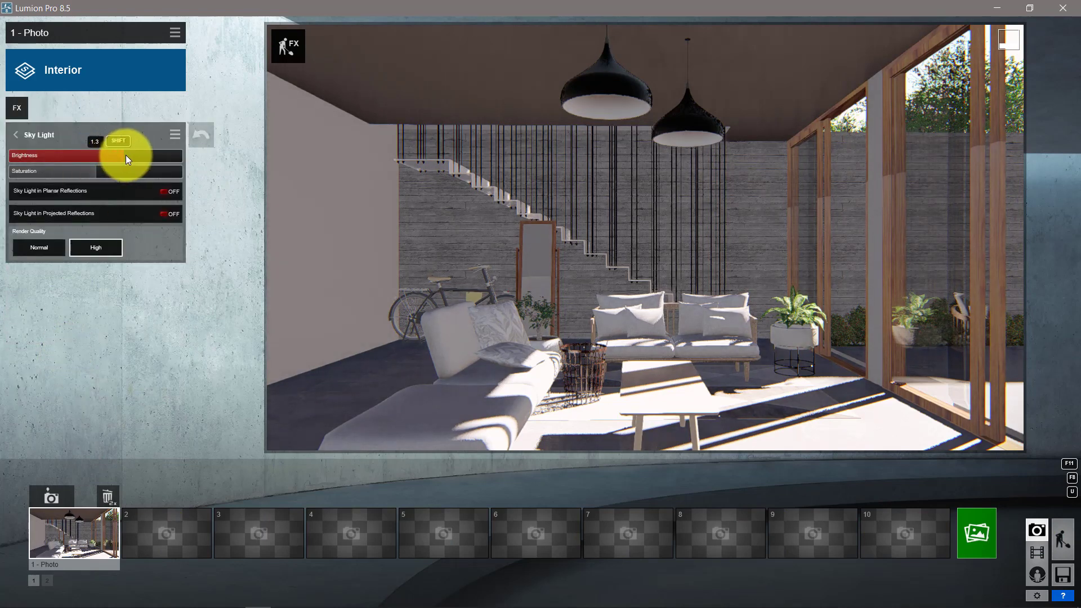
left_click(979, 532)
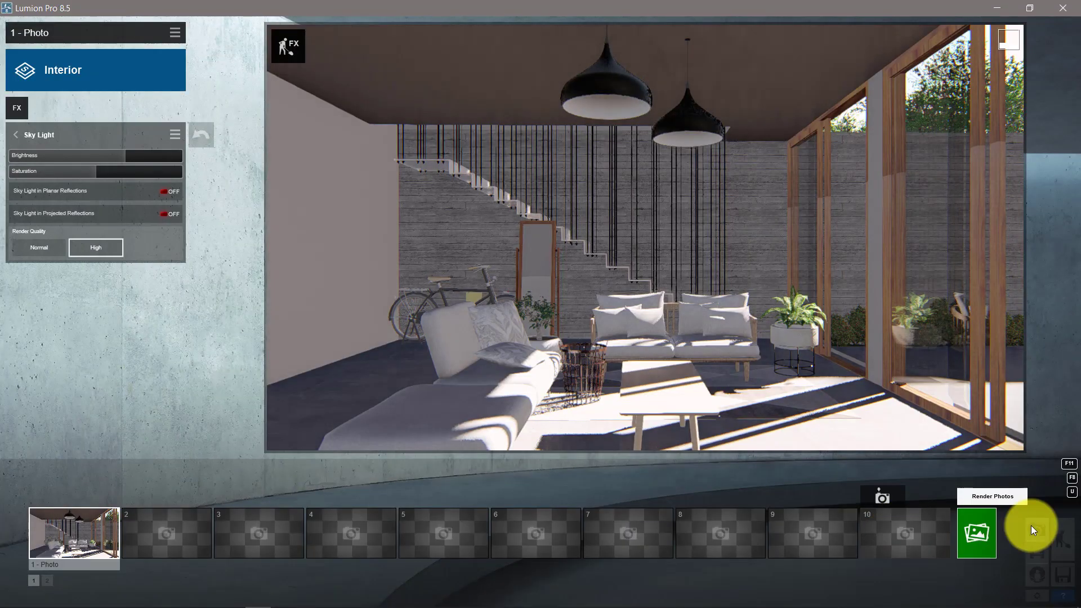
- Apply a chrome metal material to the mirror
left_click(1063, 537)
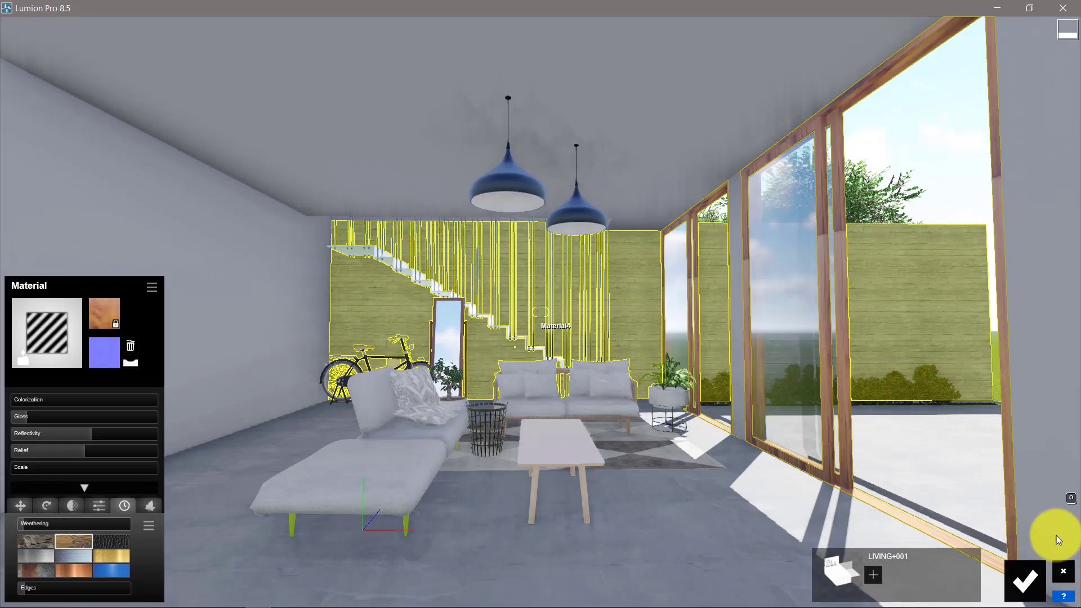
left_click(447, 346)
left_click(167, 268)
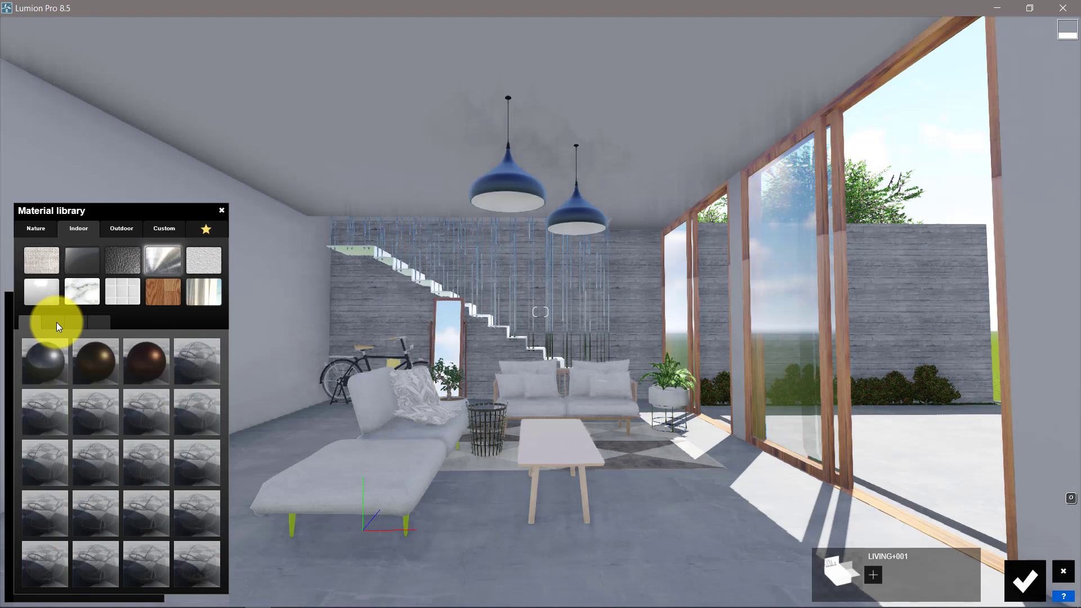
left_click(57, 322)
left_click(205, 512)
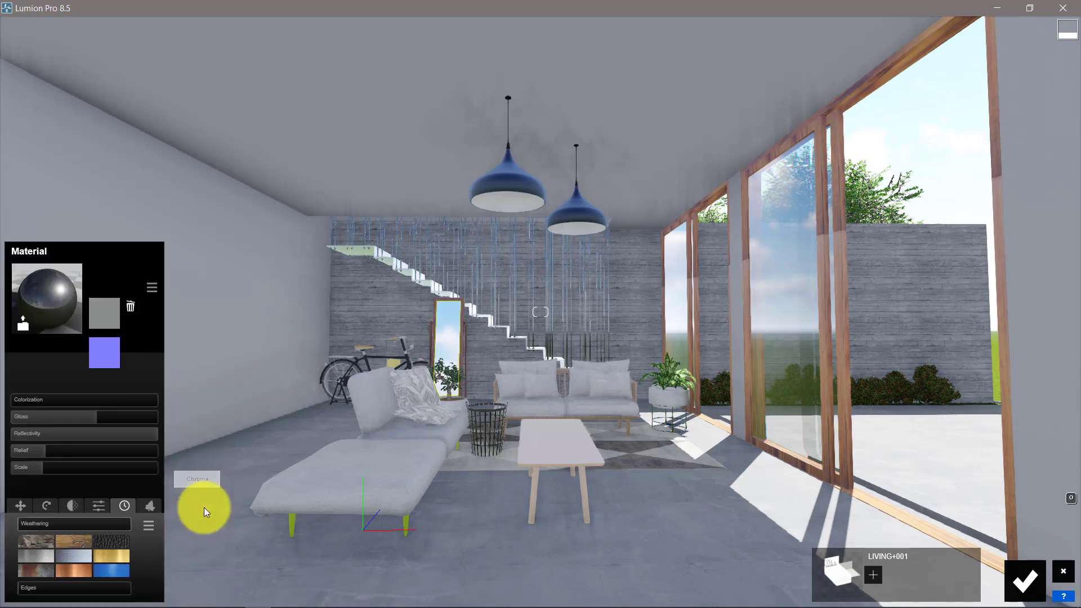
left_click(1024, 580)
- Edit the reflection planes in Photo 1's Reflection effect
left_click(1032, 518)
left_click(22, 131)
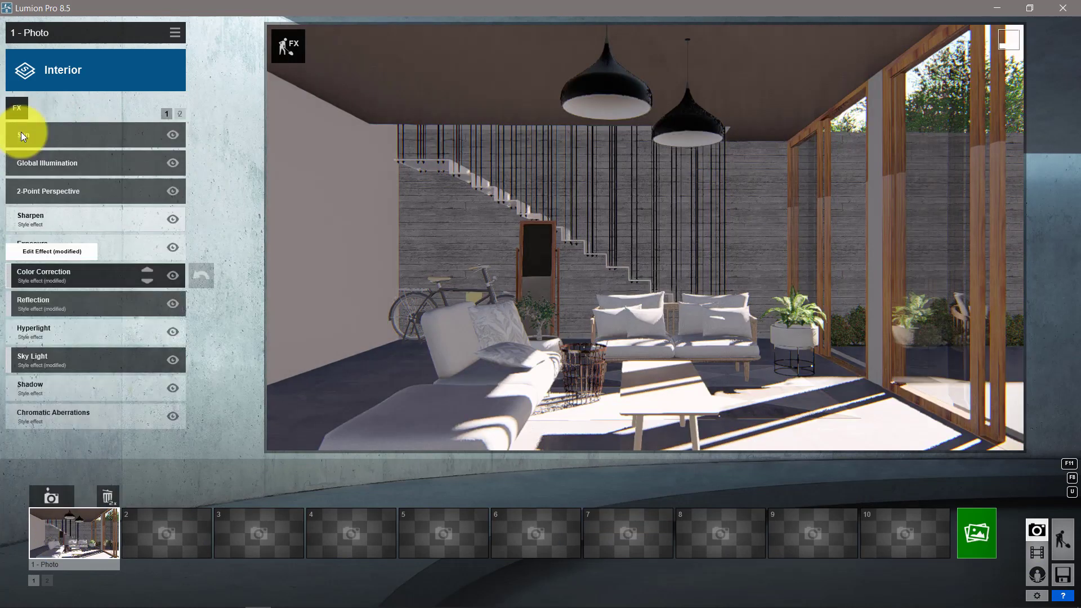
left_click(64, 306)
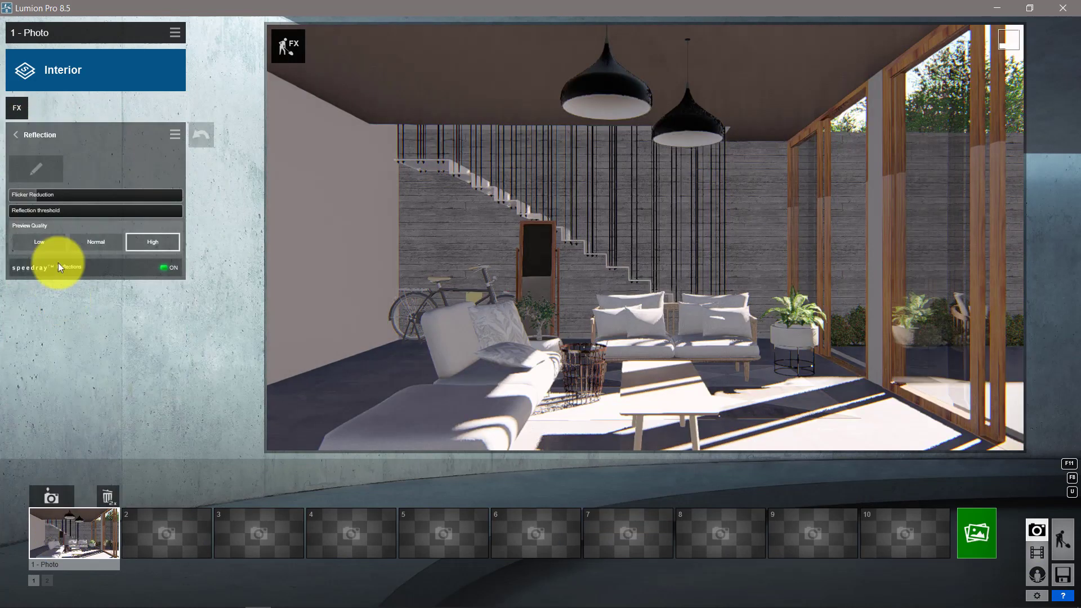
left_click(43, 172)
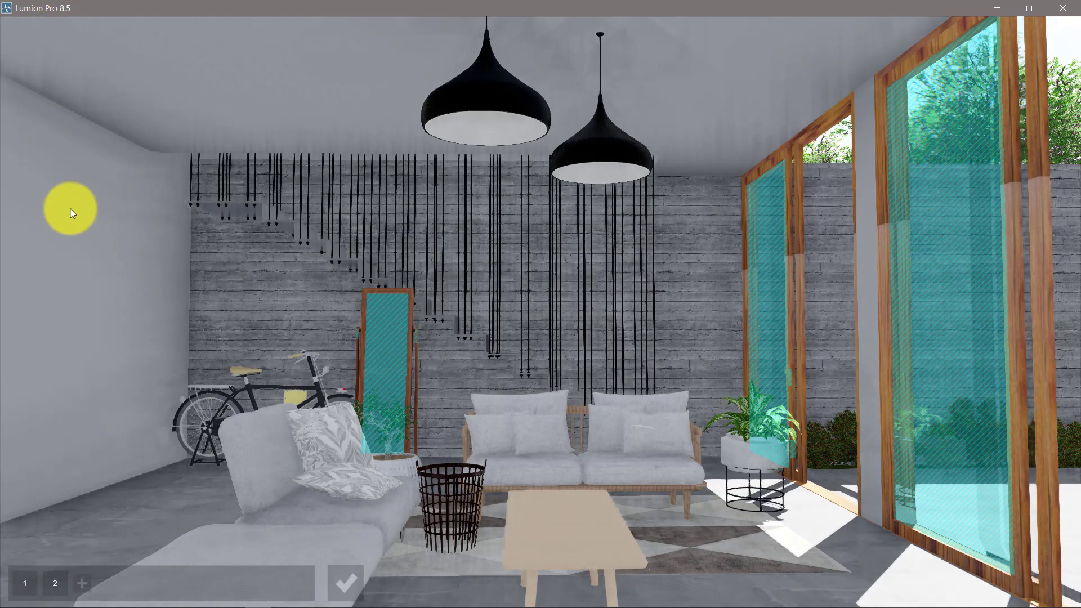
left_click(346, 582)
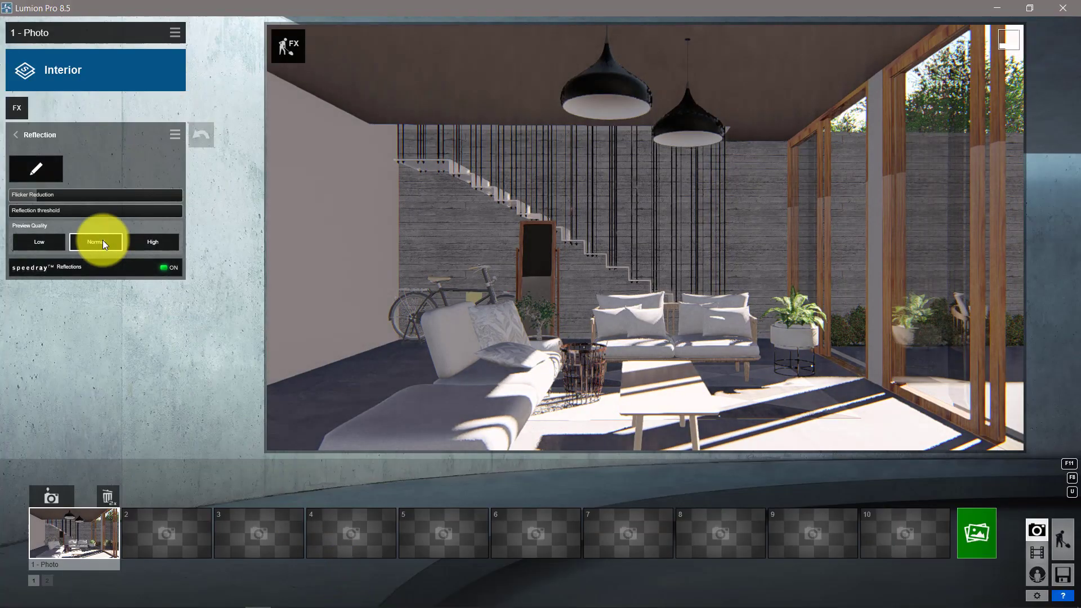
- Extend the Shadow effect's sun shadow range to about 756m
left_click(16, 135)
left_click(53, 386)
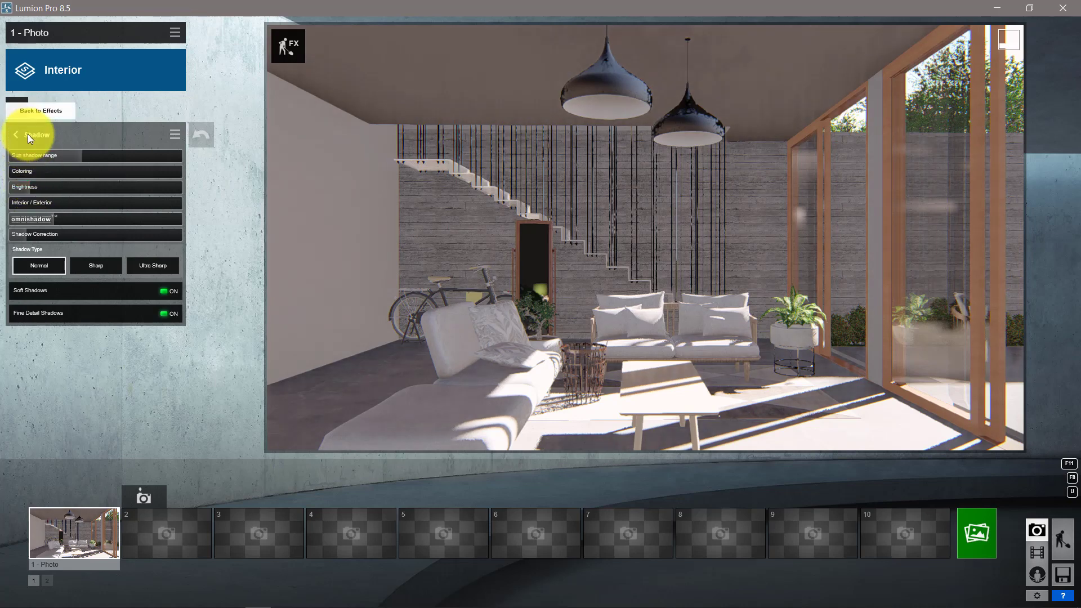
left_click(28, 134)
left_click(53, 386)
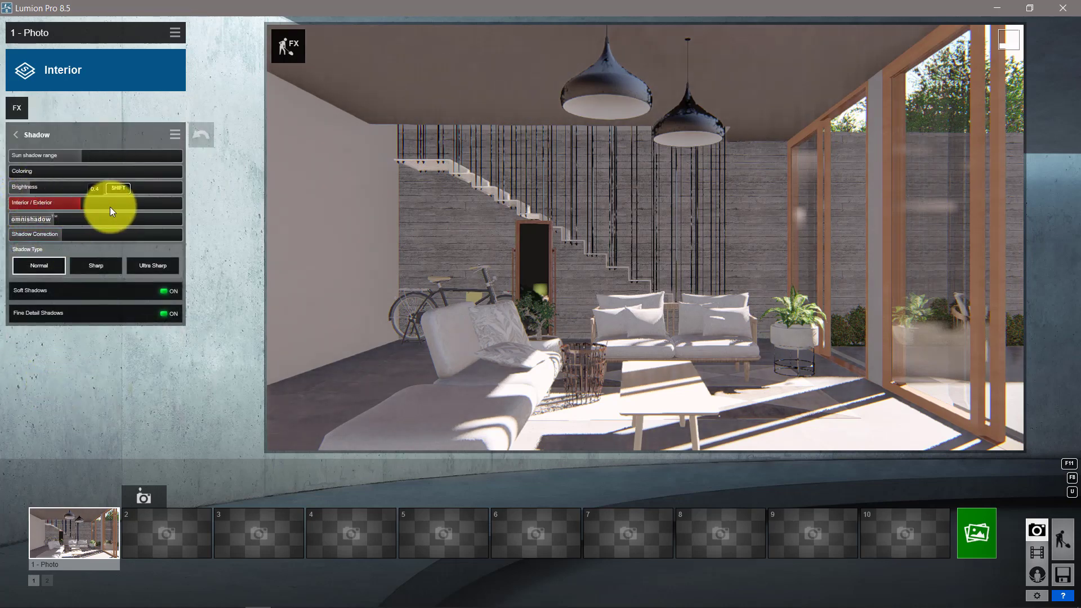
left_click_drag(76, 160, 135, 160)
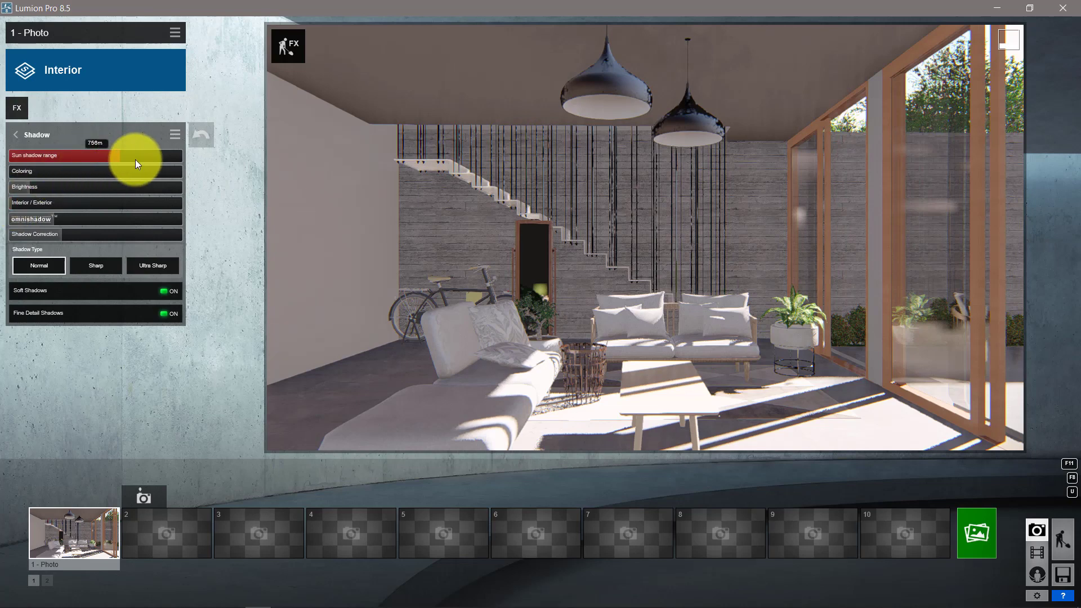
- Tweak the Exposure effect and lower the sun height in the Sun effect
left_click(26, 136)
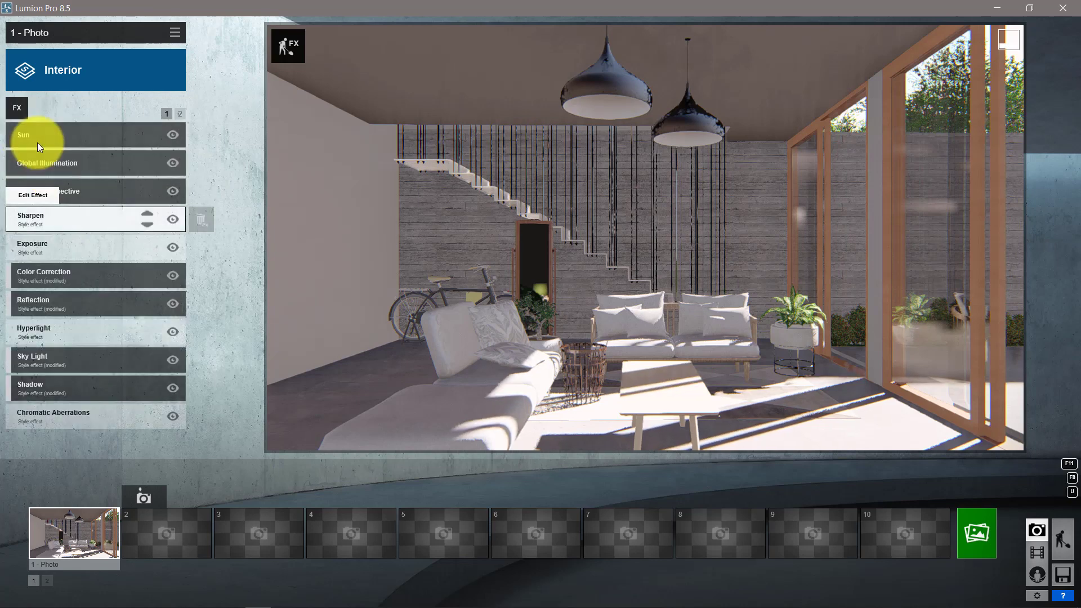
left_click(60, 236)
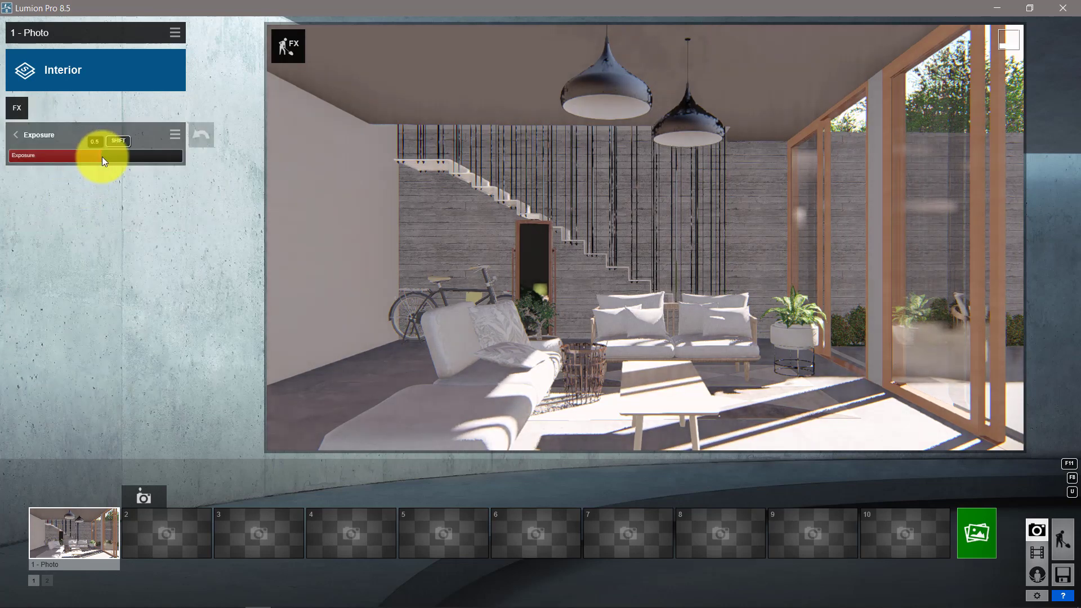
left_click(22, 134)
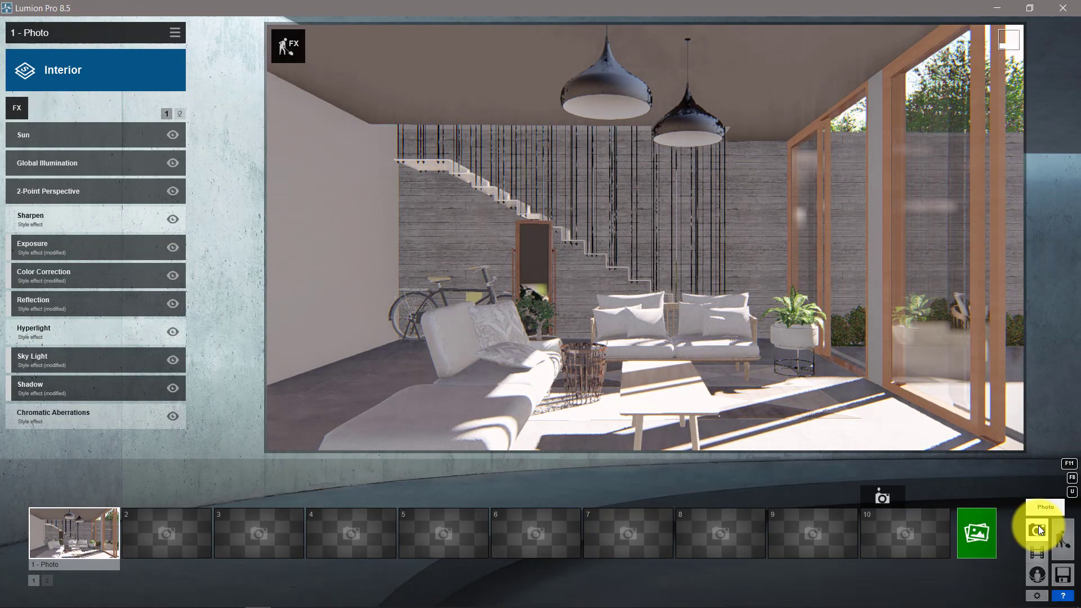
left_click(44, 133)
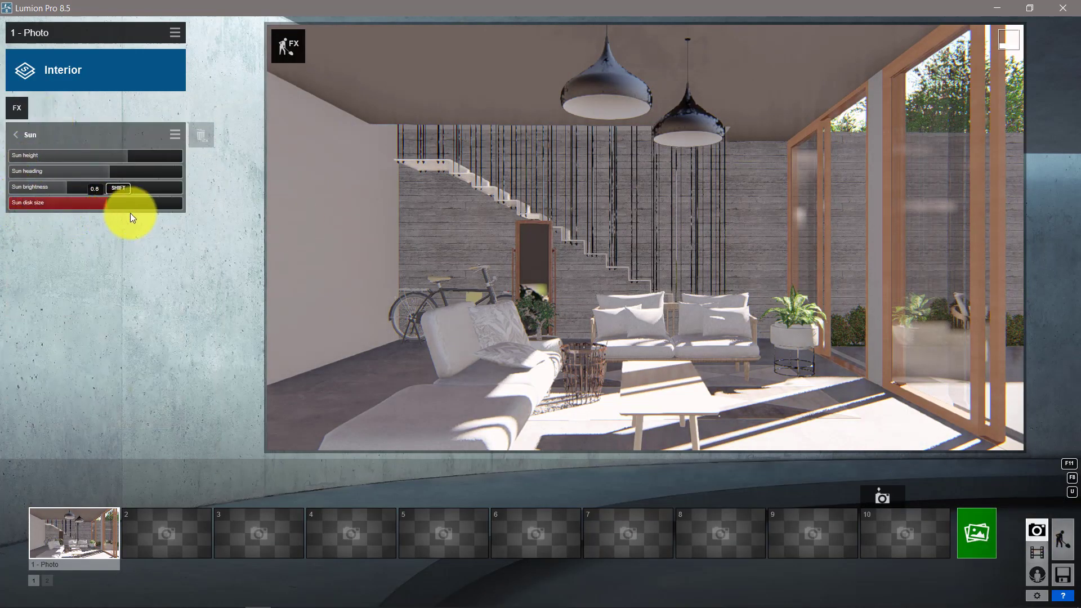
left_click(27, 134)
mouse_move(95, 155)
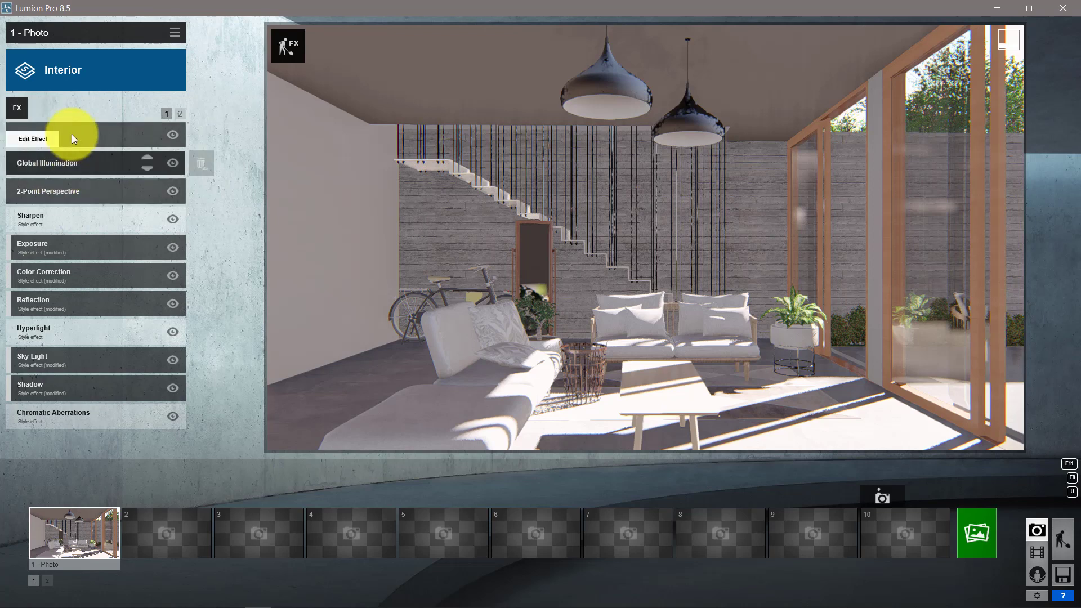
left_click(84, 147)
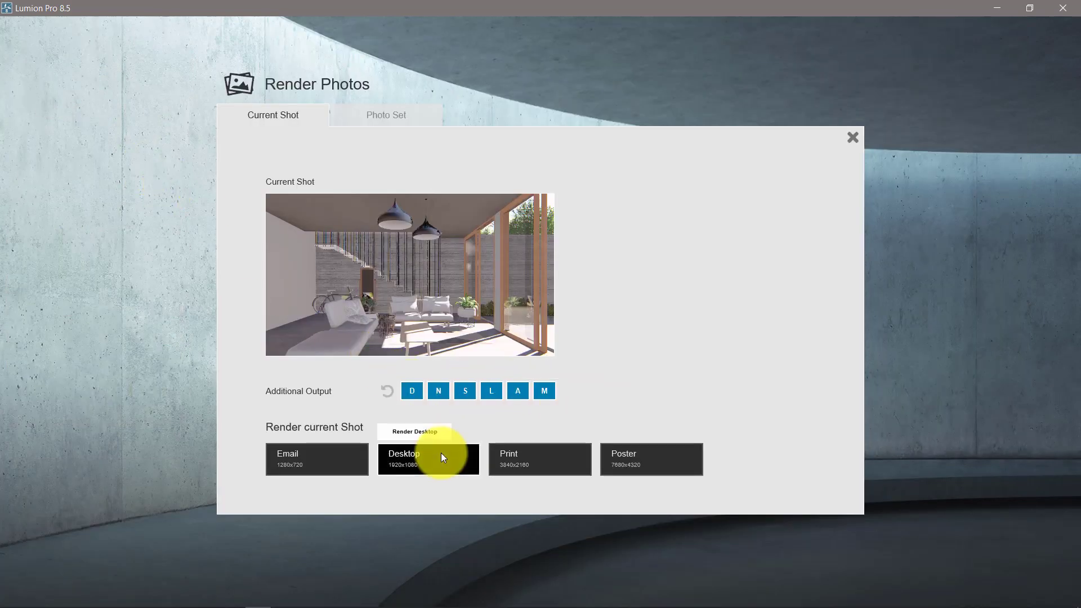
- Render Photo 1 at Desktop 1920x1080 and save it as 1 in a new folder
left_click(441, 456)
left_click(282, 183)
double_click(386, 265)
type("1")
left_click(597, 433)
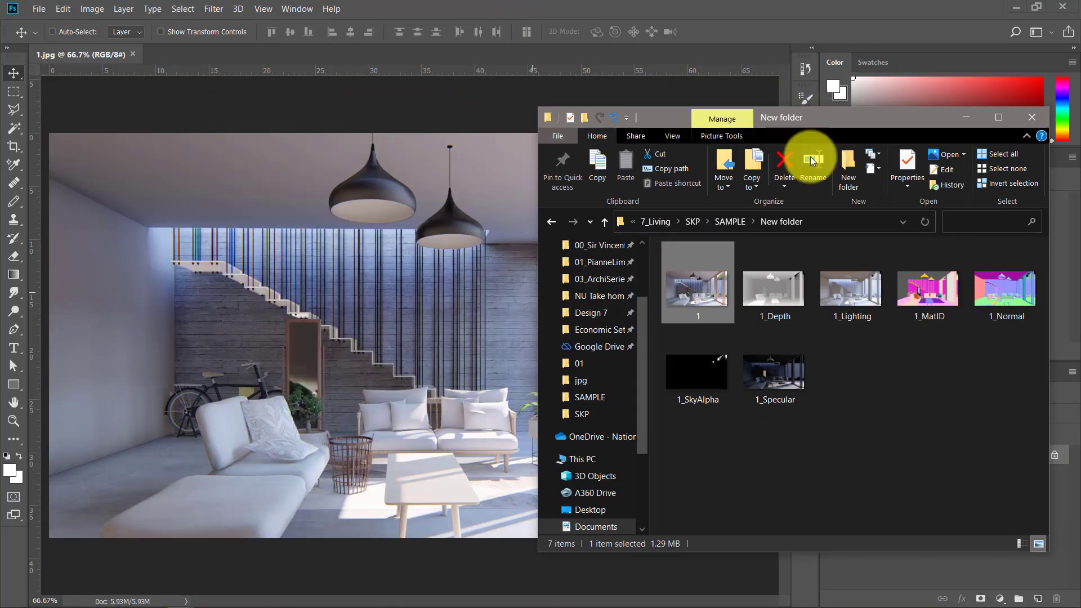
- Open the 1_Lighting pass and raise its brightness and contrast to 57
left_click(761, 367)
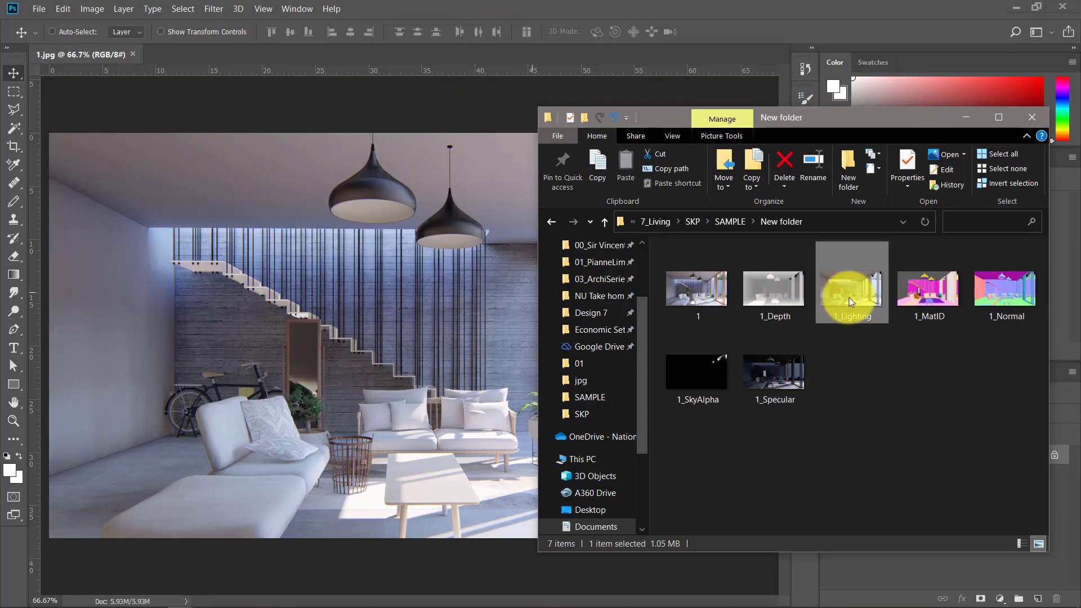
left_click_drag(849, 298, 550, 3)
mouse_move(247, 54)
left_mouse_down()
mouse_move(557, 148)
mouse_move(253, 53)
left_mouse_up()
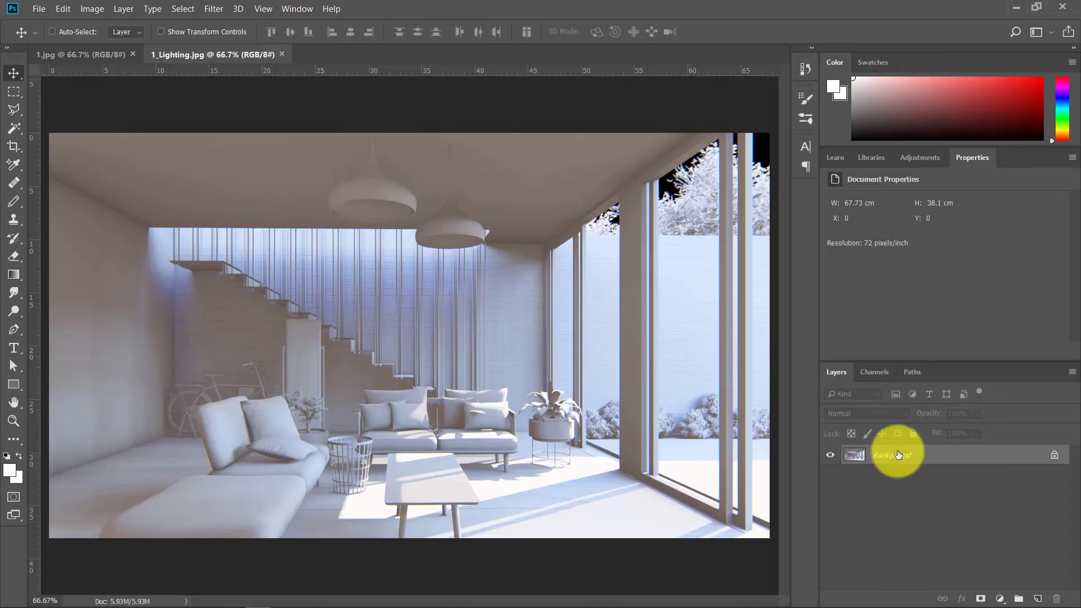
double_click(893, 450, "alt")
left_click(92, 9)
left_click(273, 41)
mouse_move(872, 227)
left_mouse_down()
mouse_move(893, 261)
mouse_move(876, 261)
mouse_move(912, 261)
left_mouse_up()
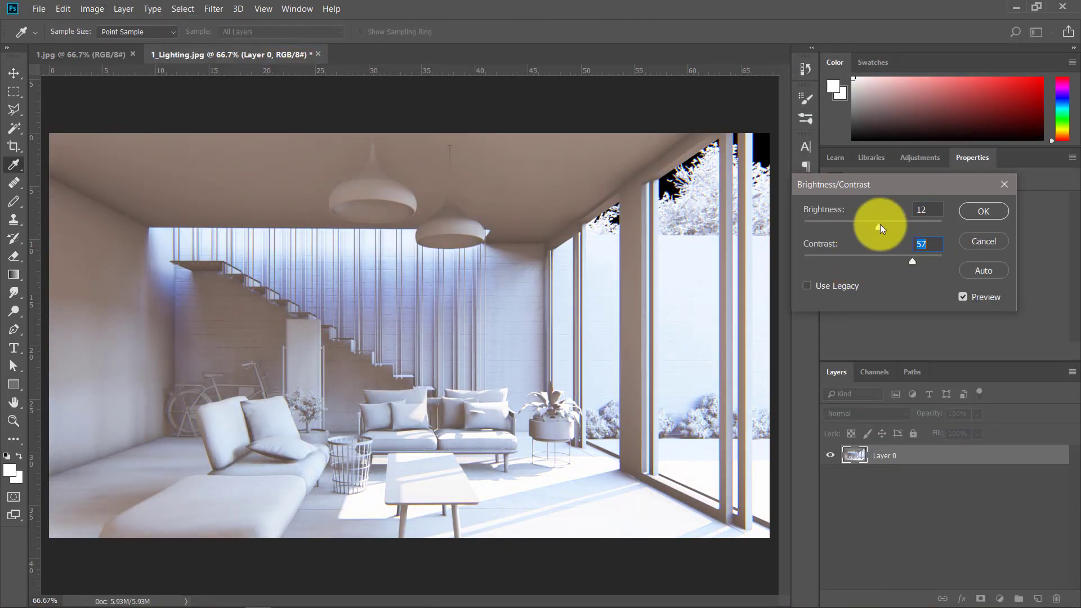
left_click_drag(878, 226, 876, 228)
left_click(983, 212)
- Move the lighting pass into 1.jpg as Layer 1 and try its blend modes
key("v")
left_click_drag(231, 54, 434, 96)
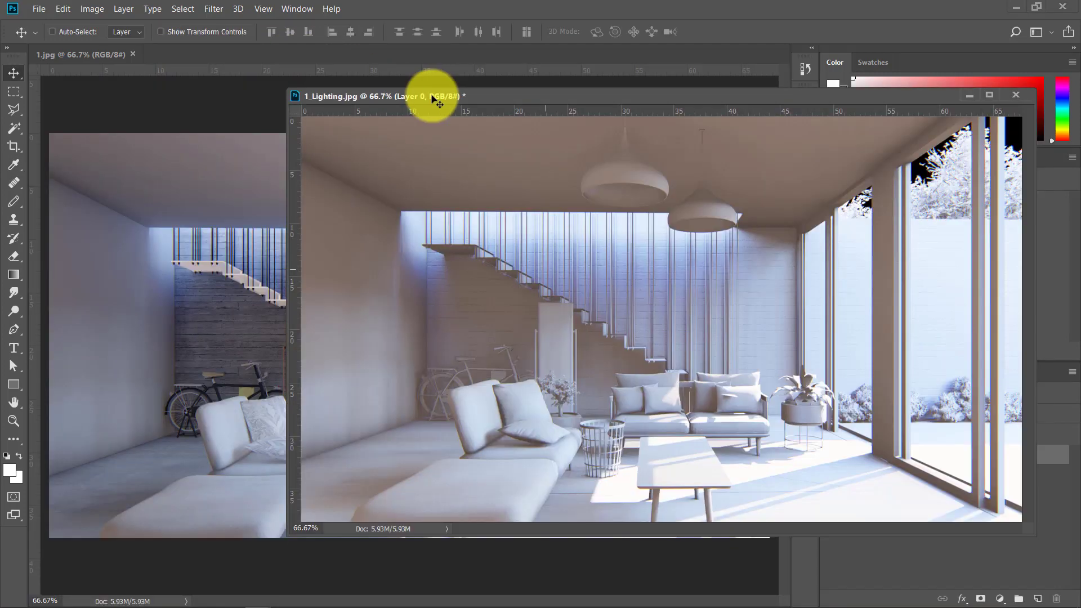
left_click_drag(556, 291, 197, 261)
left_click_drag(433, 119, 249, 53)
left_click(99, 54)
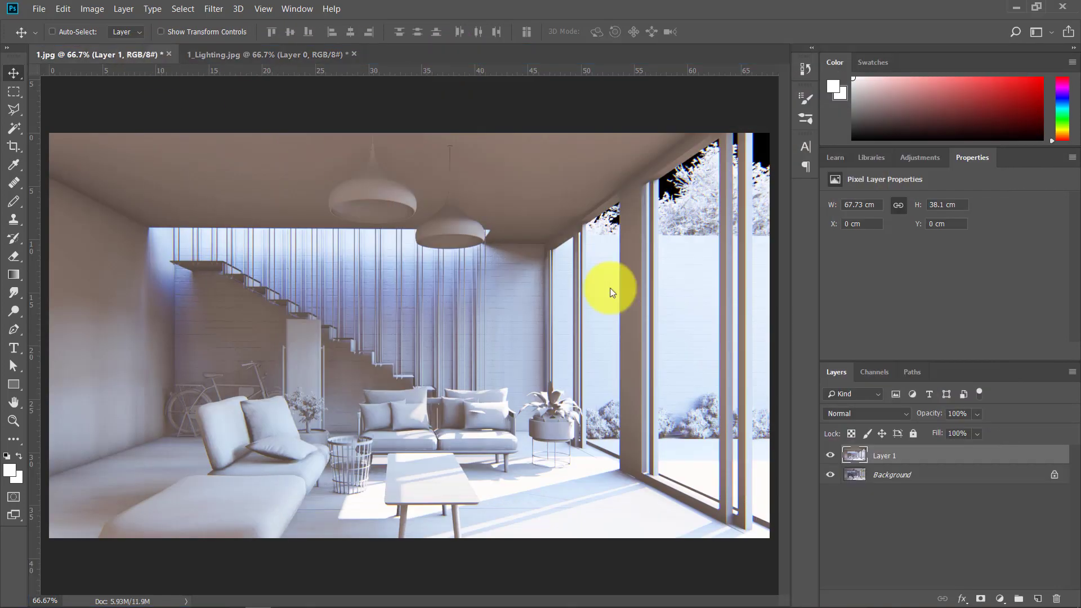
left_click(866, 413)
left_click(878, 180)
left_click(865, 413)
- Blend Layer 1 in Soft Light, open the 1_Depth pass, and discard 1_Lighting
left_click(856, 243)
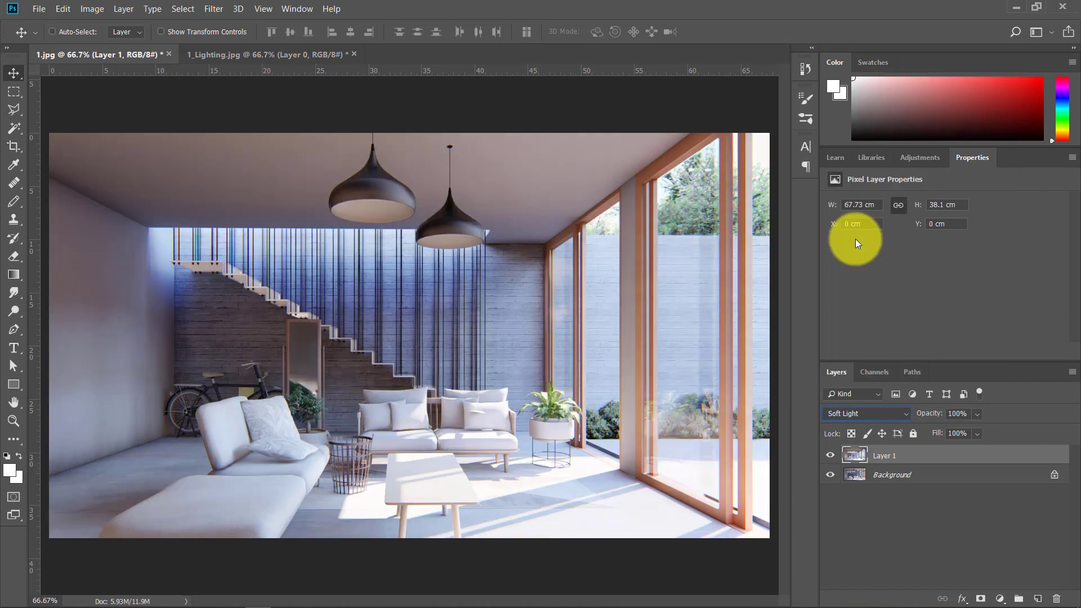
key("alt+Tab")
left_click_drag(772, 294, 355, 58)
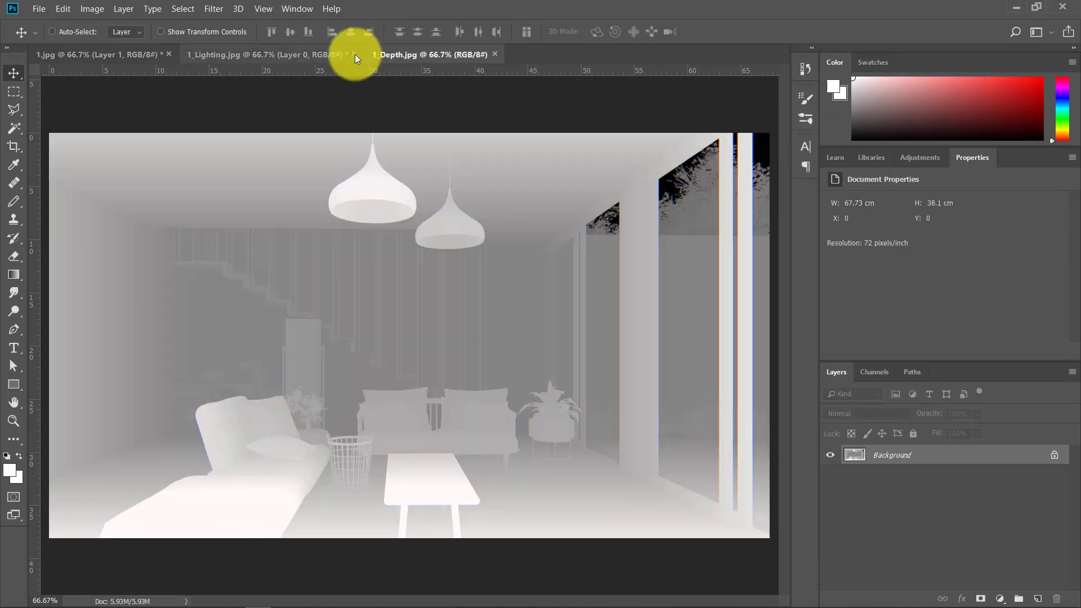
left_click(354, 55)
left_click(555, 243)
- Add contrast to the depth pass and drop it into 1.jpg as Layer 2
double_click(885, 455, "alt")
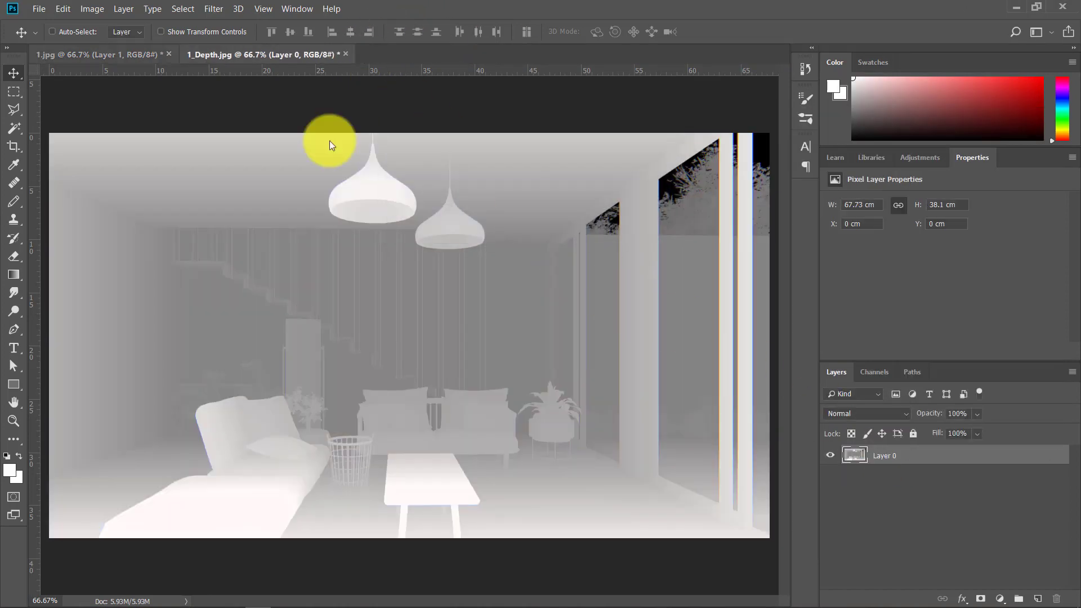
left_click(92, 8)
left_click(274, 42)
mouse_move(873, 226)
left_mouse_down()
mouse_move(862, 225)
mouse_move(914, 260)
left_mouse_up()
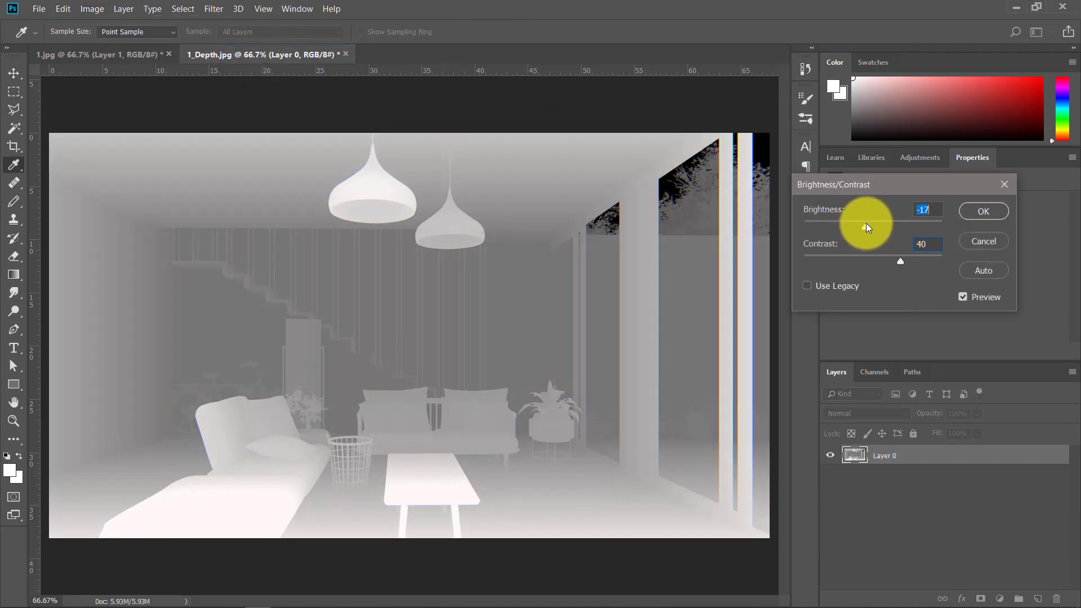
left_click(982, 211)
left_click_drag(265, 54, 321, 265)
left_click(808, 115)
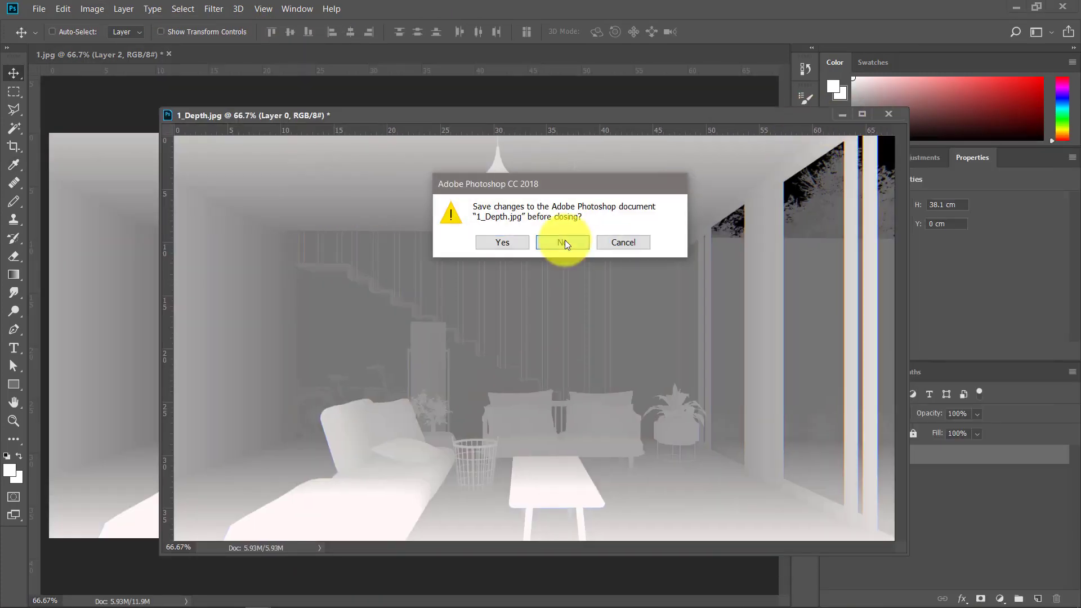
left_click(560, 243)
- Try Layer 2 in Screen, then Multiply at 6% opacity
left_click(865, 413)
left_click(877, 181)
left_click(885, 414)
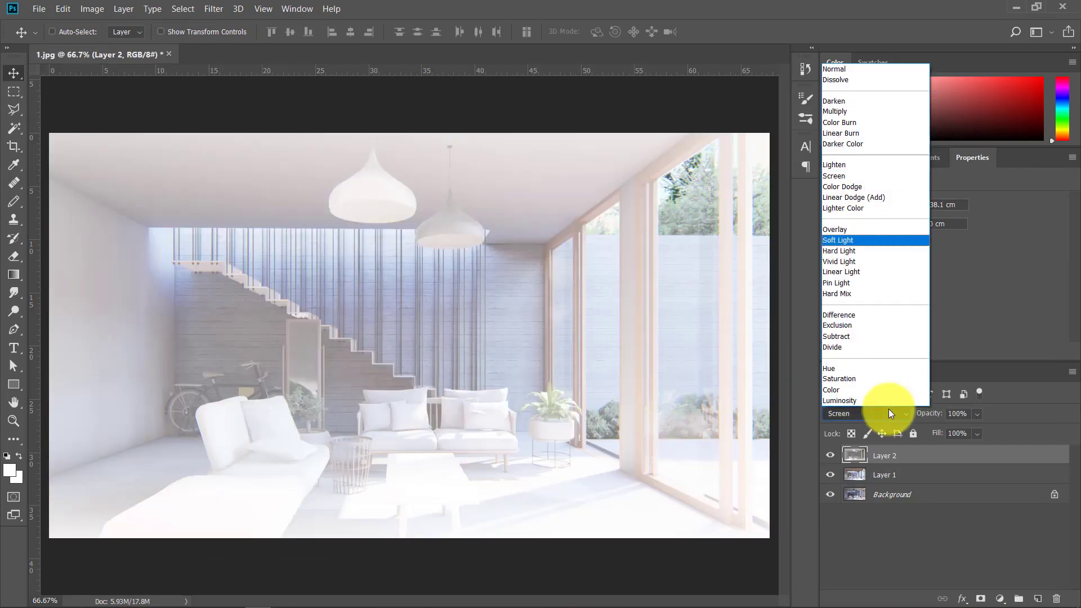
left_click(917, 110)
left_click_drag(930, 413, 920, 415)
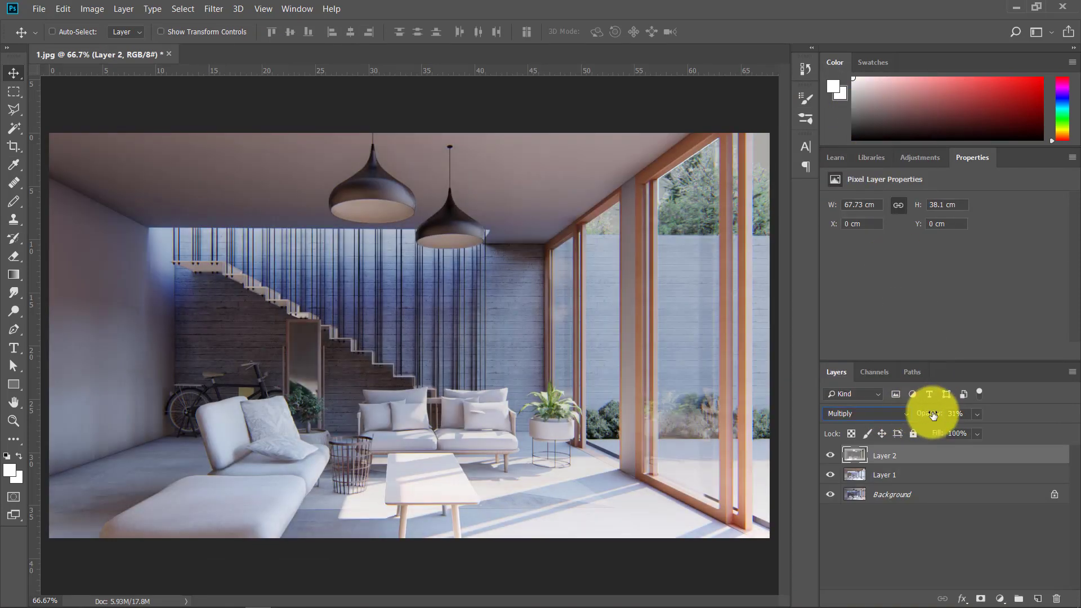
- Settle Layer 2 on Overlay at 12% opacity and select all three layers
left_click(903, 413)
left_click(895, 169)
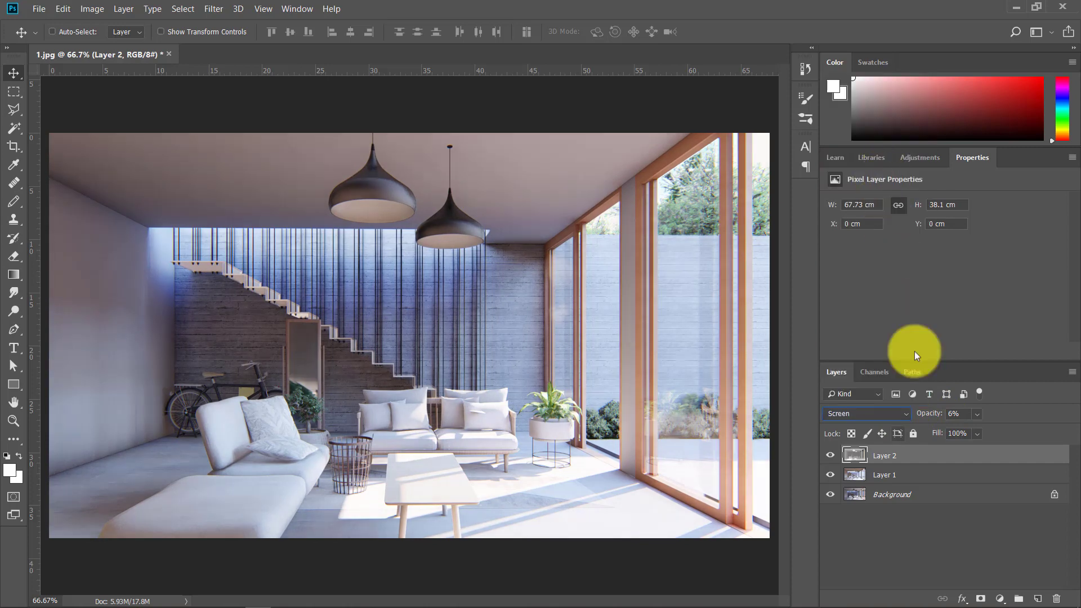
left_click_drag(923, 414, 896, 409)
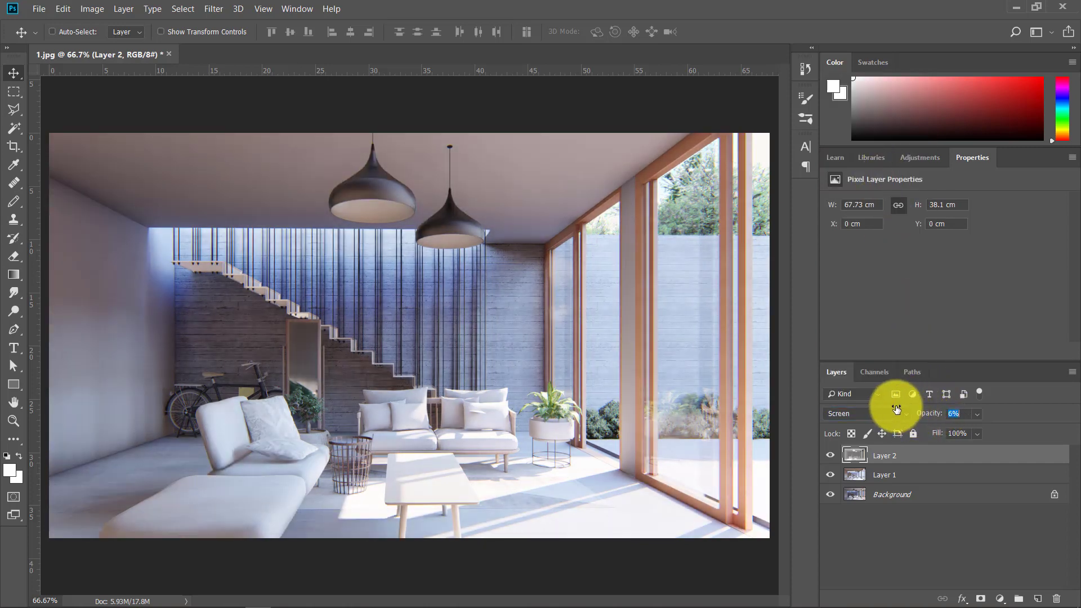
type("9")
left_click(900, 414)
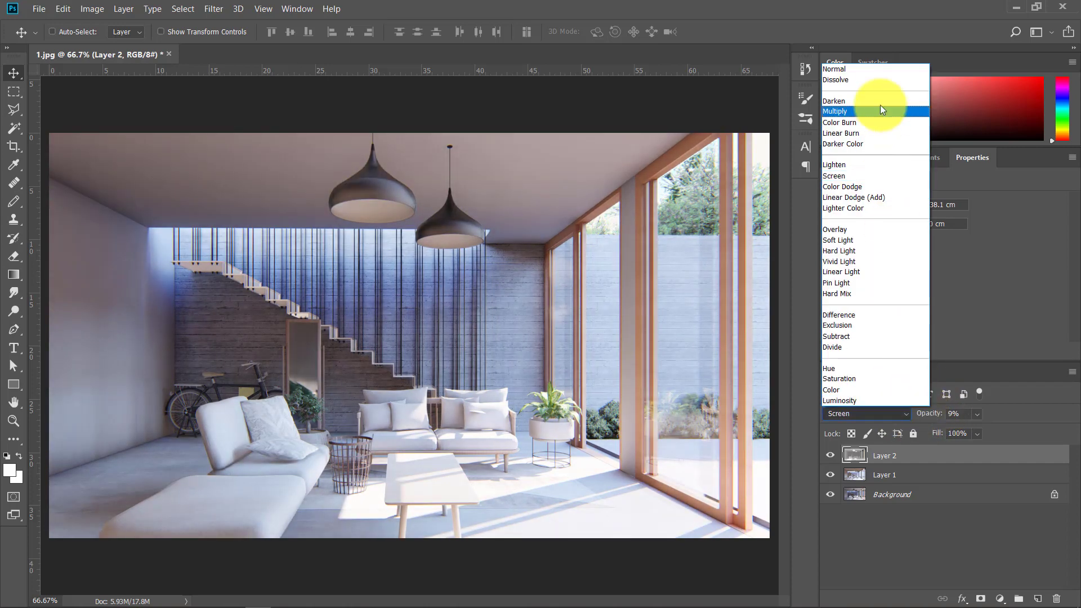
left_click(878, 229)
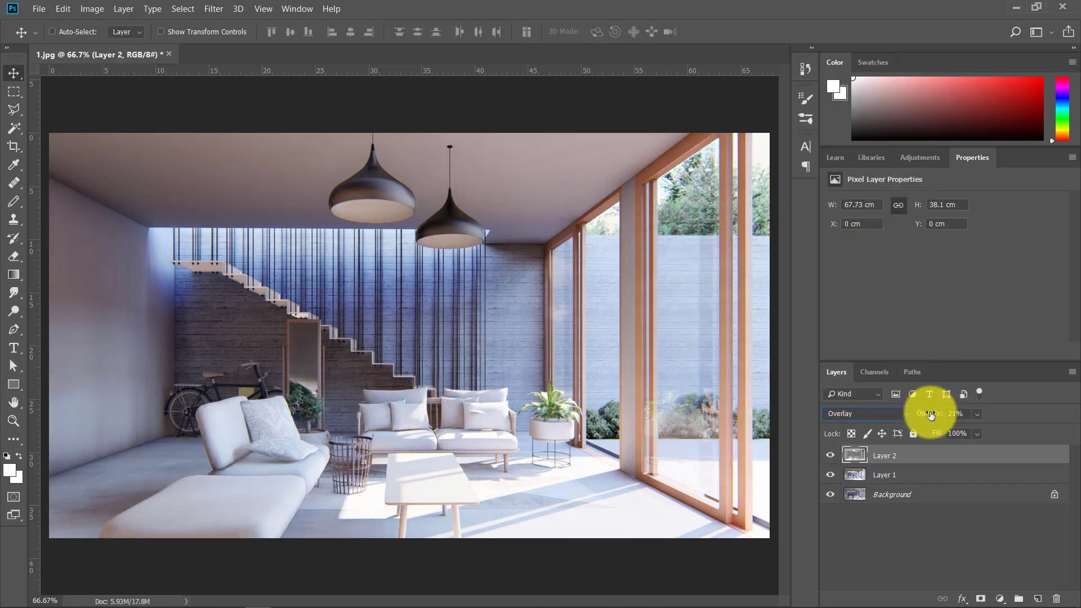
left_click_drag(925, 412, 919, 411)
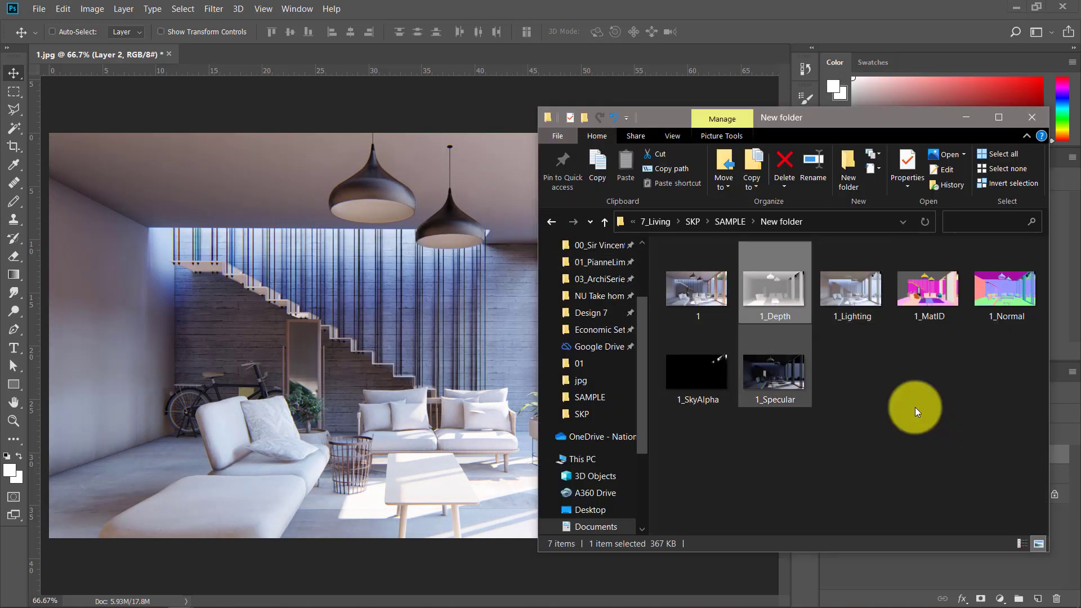
left_click(964, 117)
left_click(901, 495, "shift")
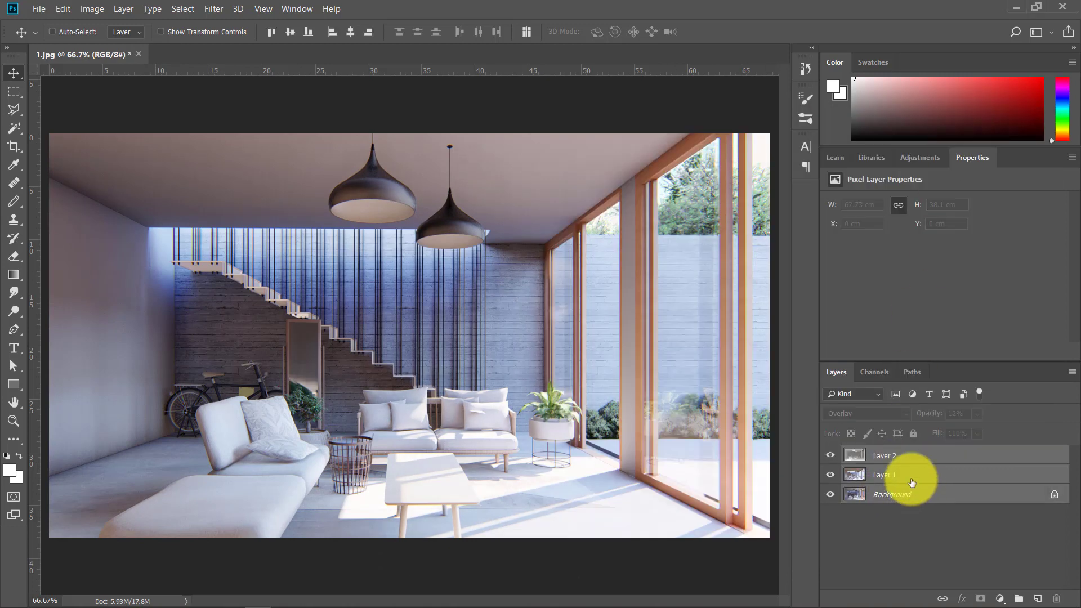
- Group the three layers as Group 1, then duplicate and merge it into Group 1 copy
right_click(901, 456)
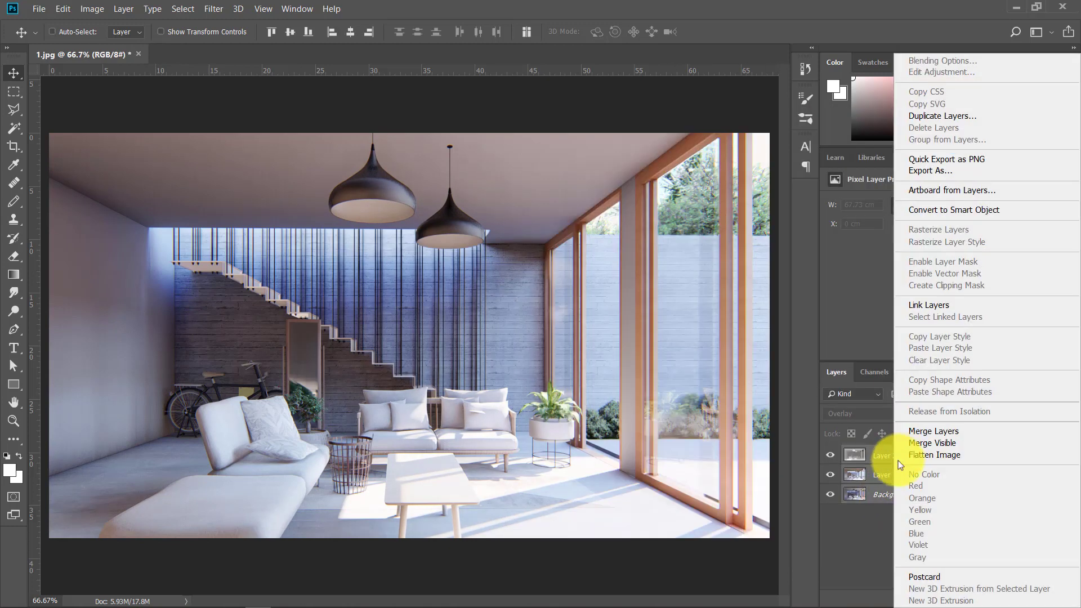
left_click(887, 489)
left_click(889, 456)
key("ctrl+g")
key("ctrl+j")
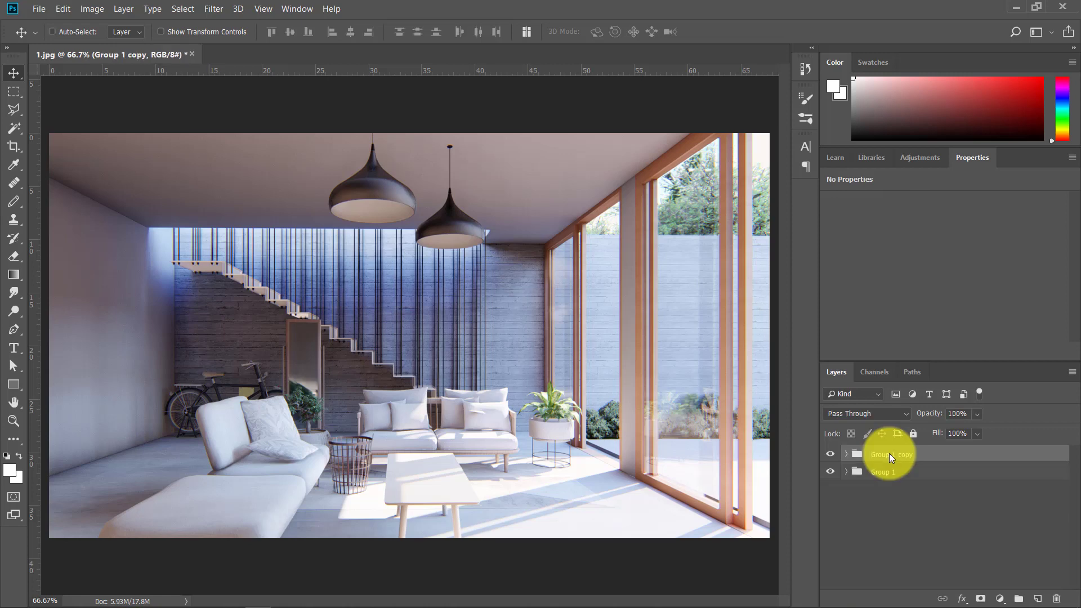
key("ctrl+e")
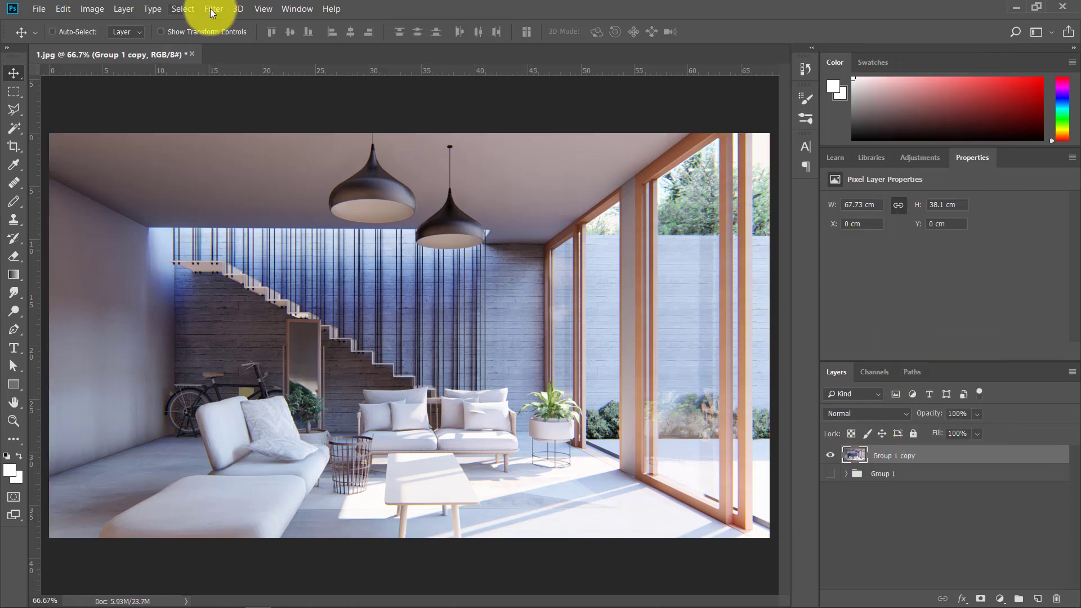
- Camera Raw: auto white balance, highlights −79, whites −33, blacks +20, clarity +11, saturation +7
left_click(214, 8)
left_click(251, 91)
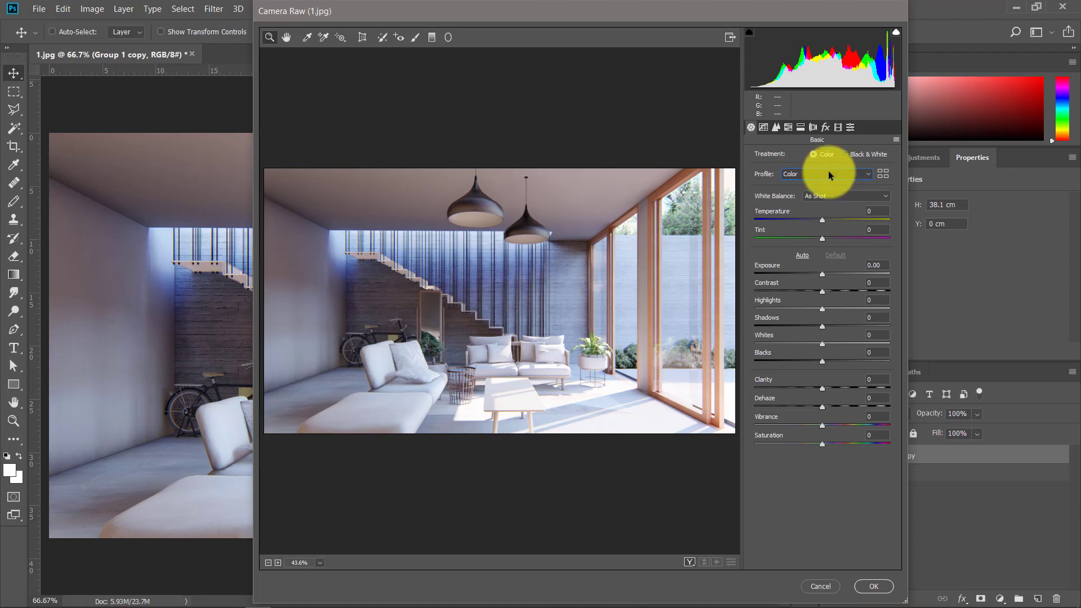
left_click(822, 196)
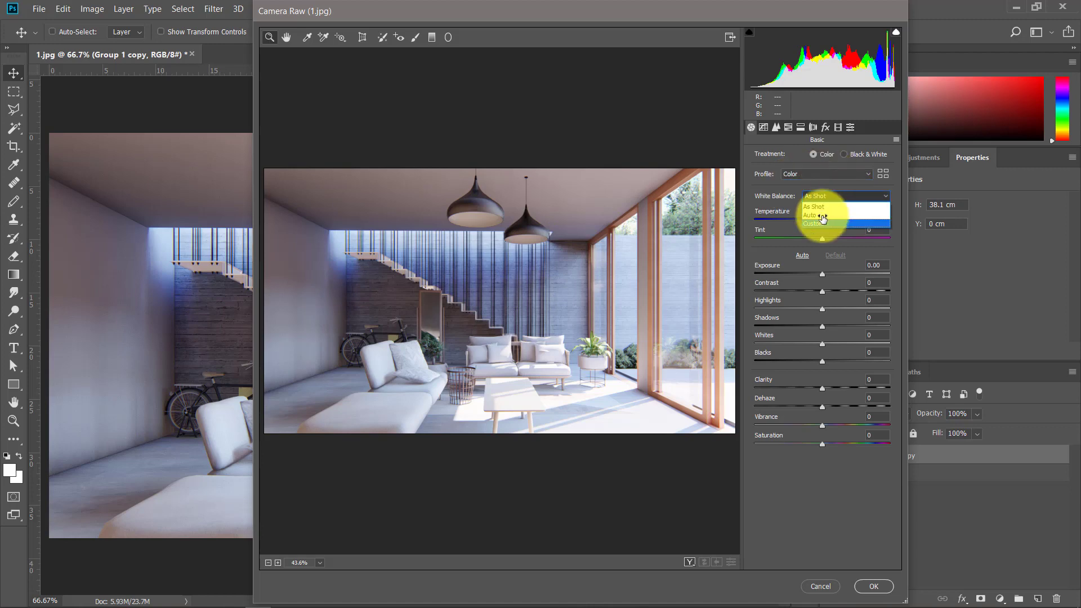
left_click(822, 217)
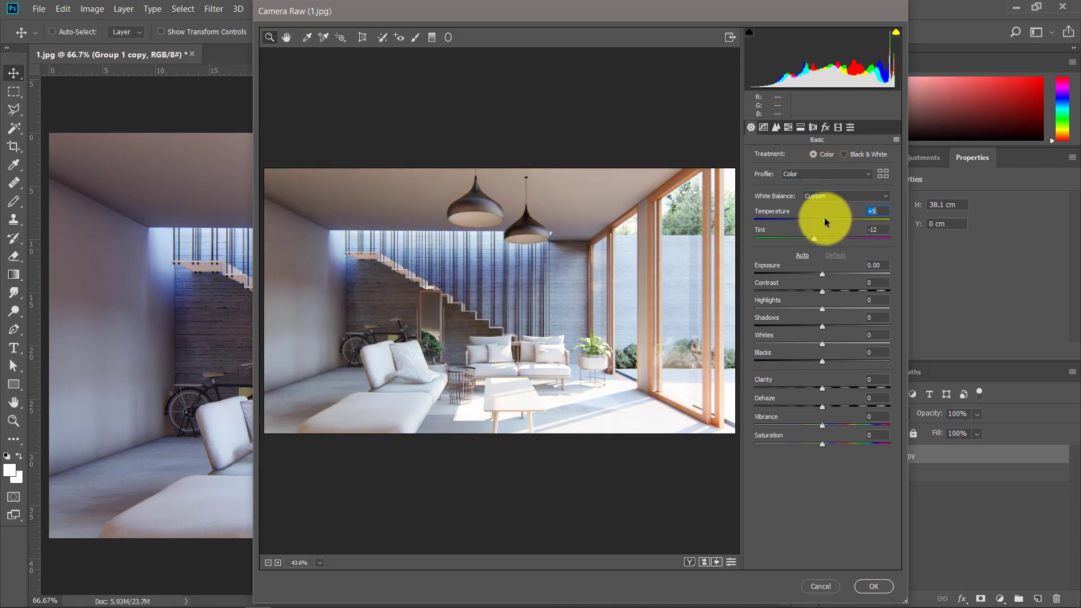
left_click(820, 275)
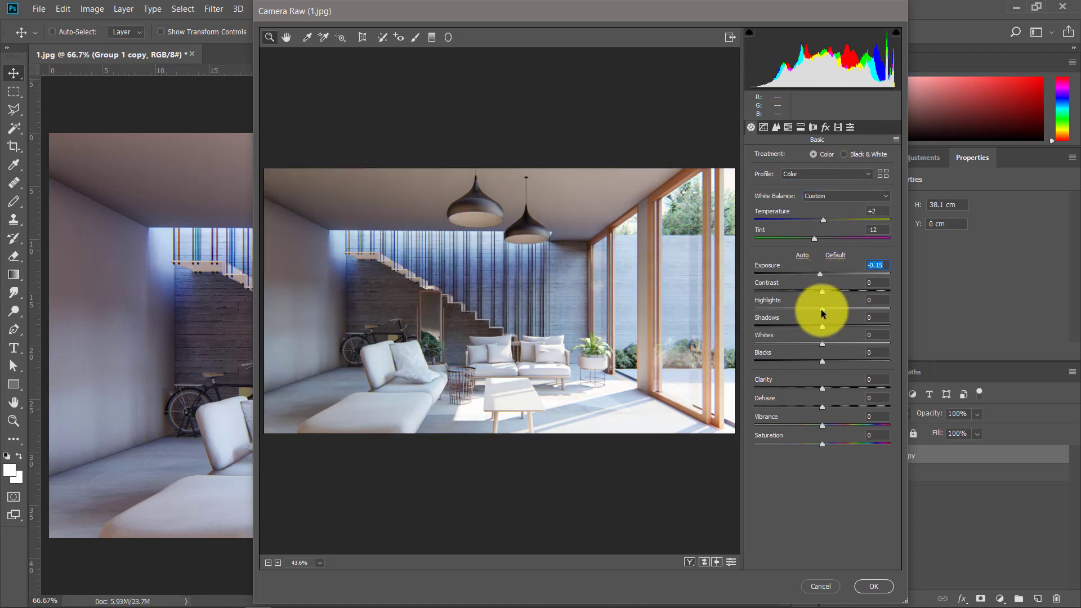
left_click_drag(821, 310, 775, 309)
left_click(820, 275)
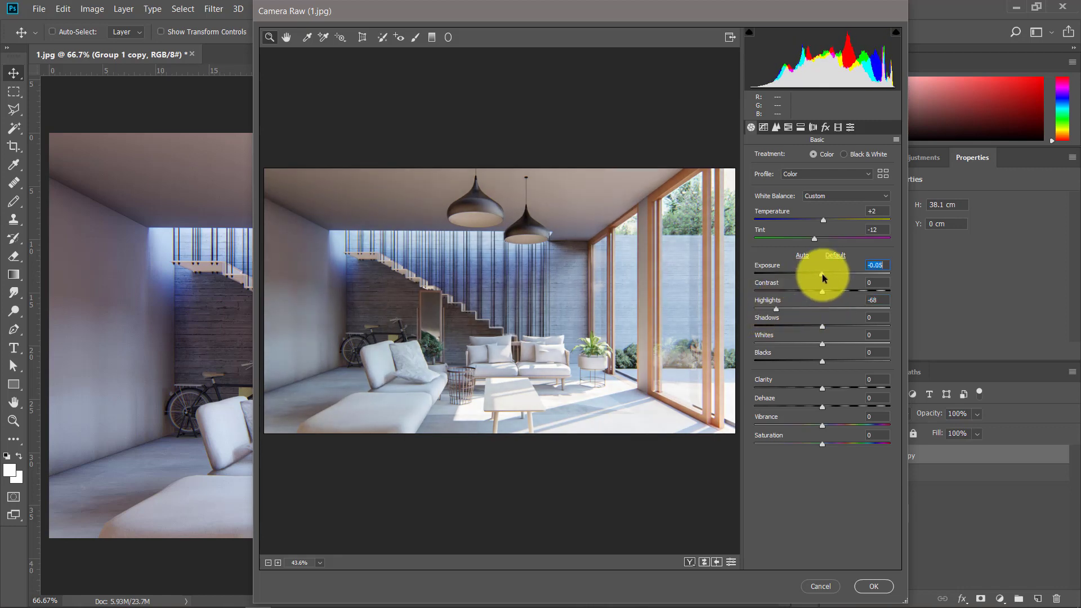
left_click_drag(822, 276, 825, 274)
mouse_move(772, 309)
left_mouse_down()
mouse_move(779, 326)
mouse_move(835, 326)
mouse_move(752, 339)
mouse_move(799, 342)
mouse_move(779, 359)
mouse_move(836, 360)
mouse_move(861, 388)
mouse_move(843, 407)
mouse_move(796, 422)
mouse_move(821, 426)
left_mouse_up()
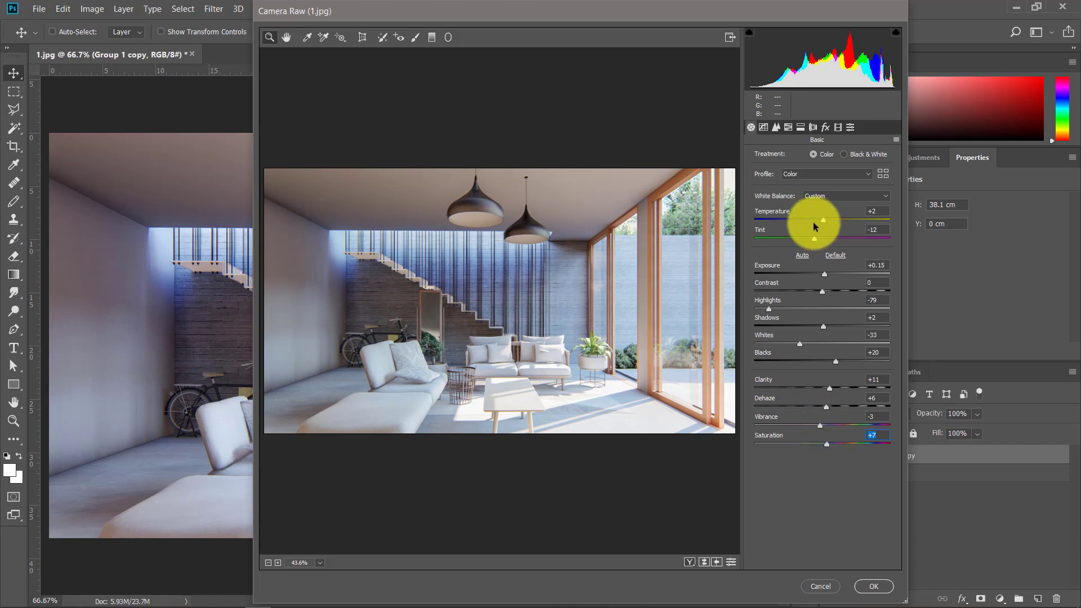
left_click(871, 585)
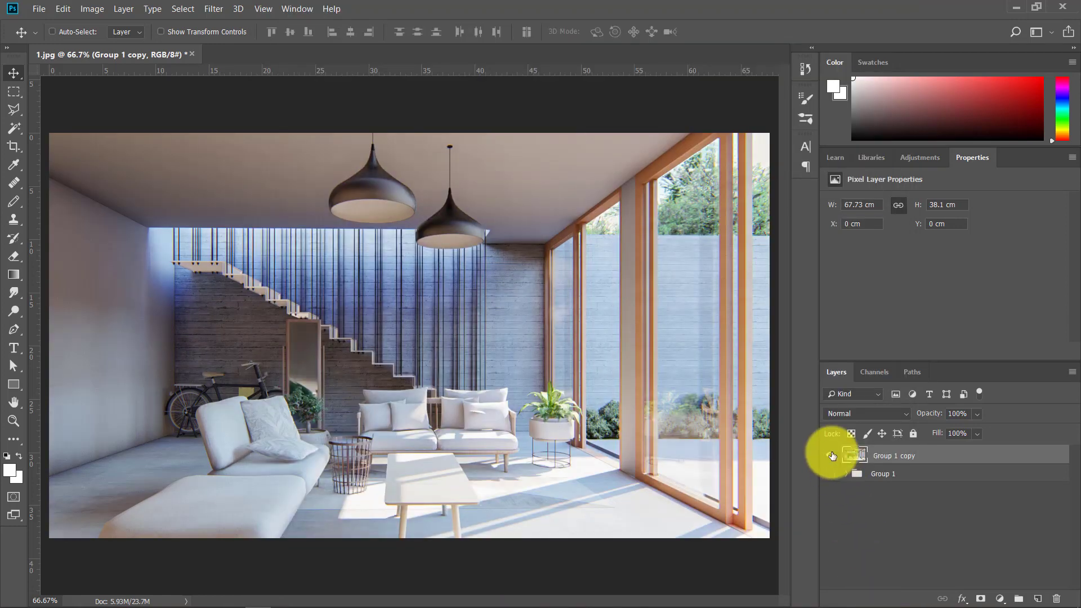
- Add a High Pass sharpening copy blended in Soft Light at 86% opacity
left_click(831, 455)
left_click(831, 455)
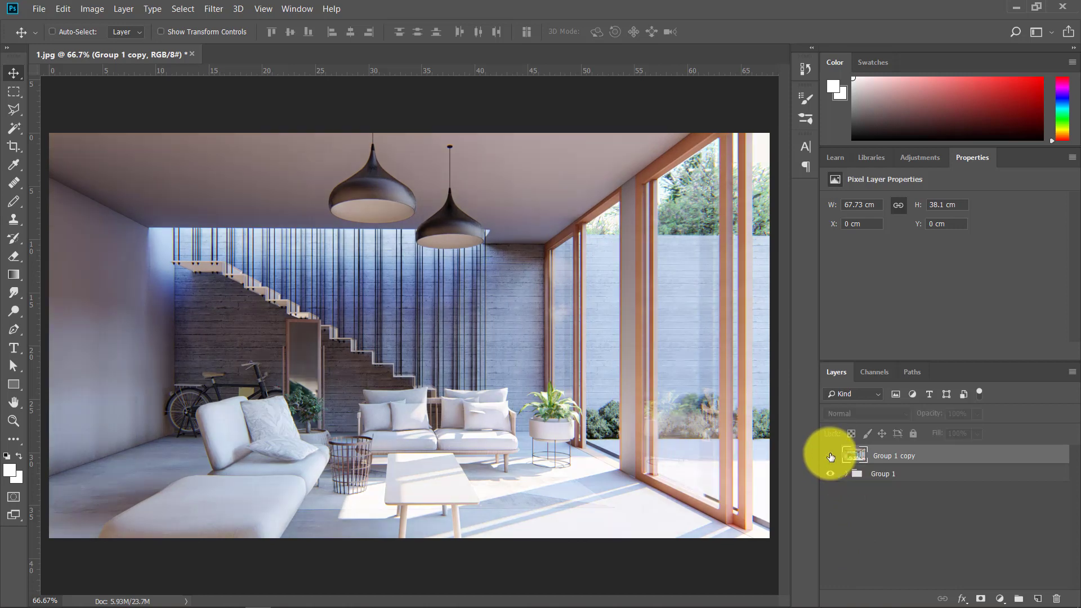
left_click(830, 456, "alt")
key("ctrl+j")
left_click(214, 9)
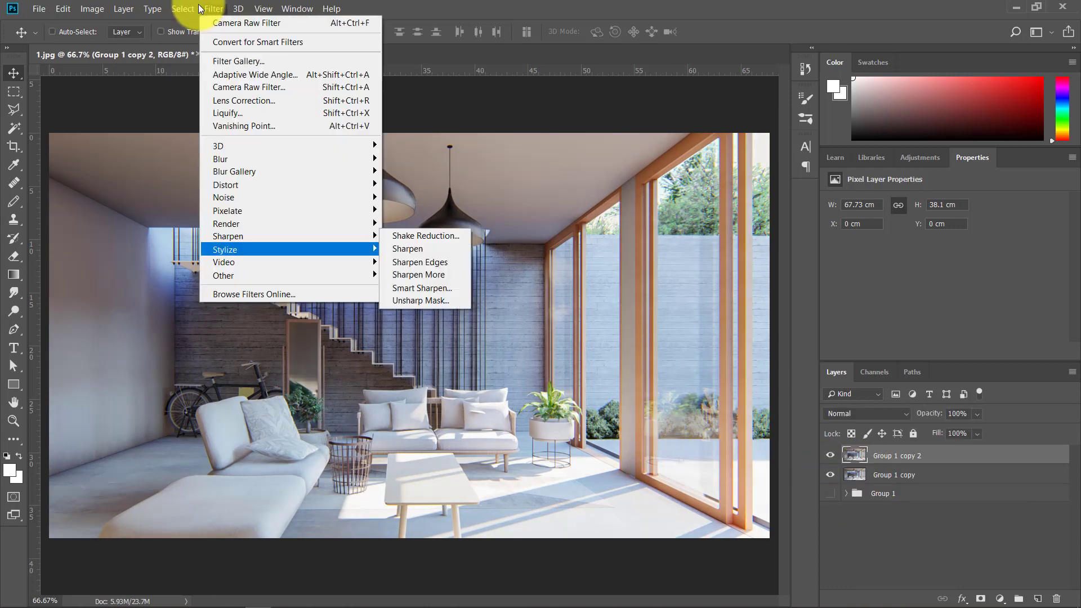
left_click(415, 290)
left_click(605, 137)
left_click(897, 414)
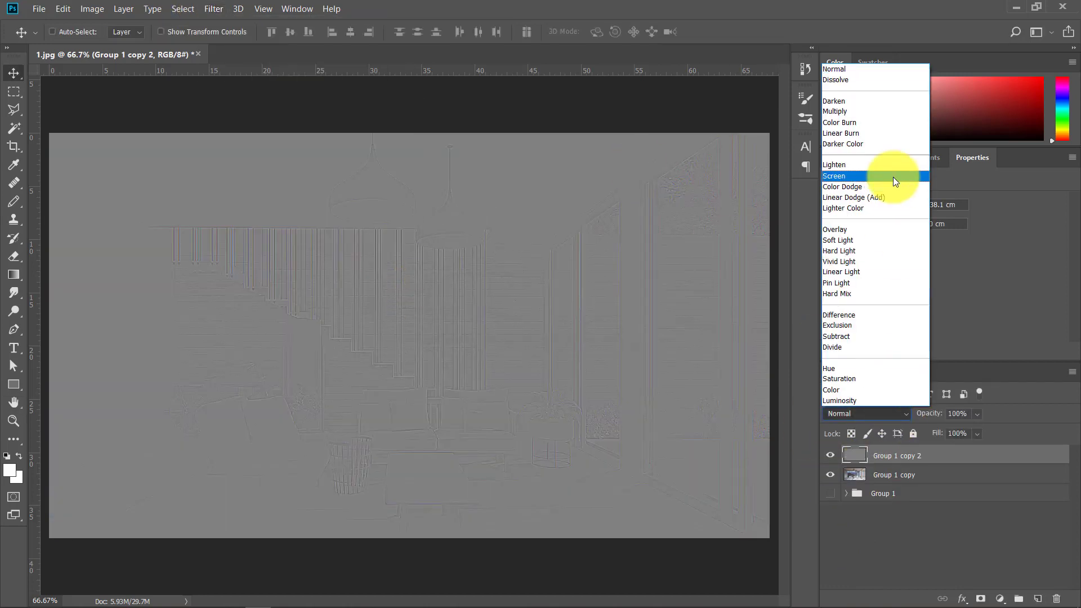
left_click(847, 239)
left_click_drag(929, 416, 921, 416)
- Duplicate Group 1 copy as Group 1 copy 3, Gaussian-blur it, and set 15% opacity
left_click(927, 477)
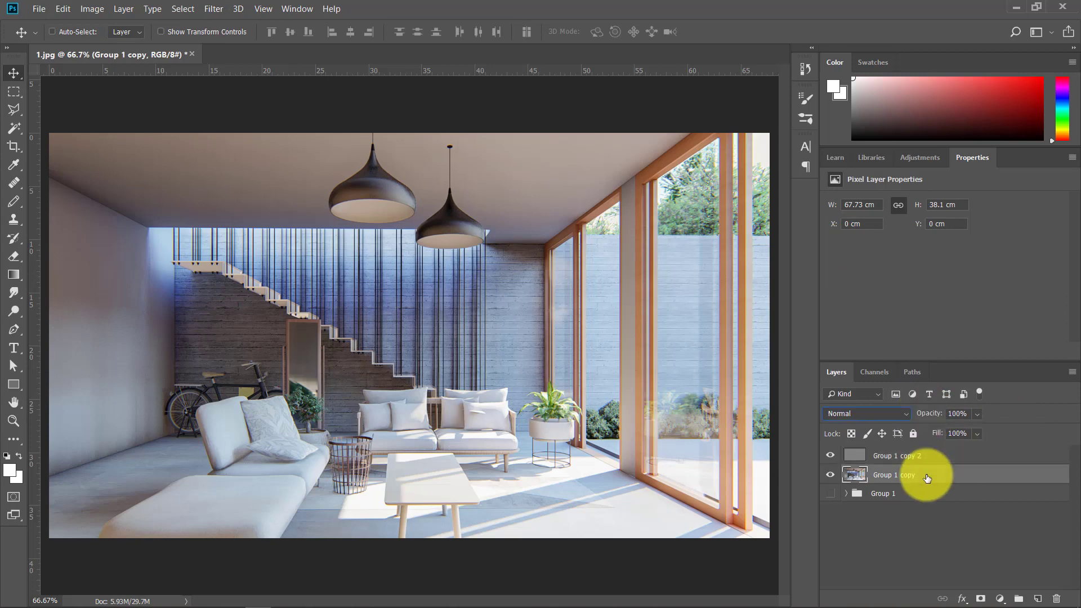
right_click(898, 478)
left_click(904, 473)
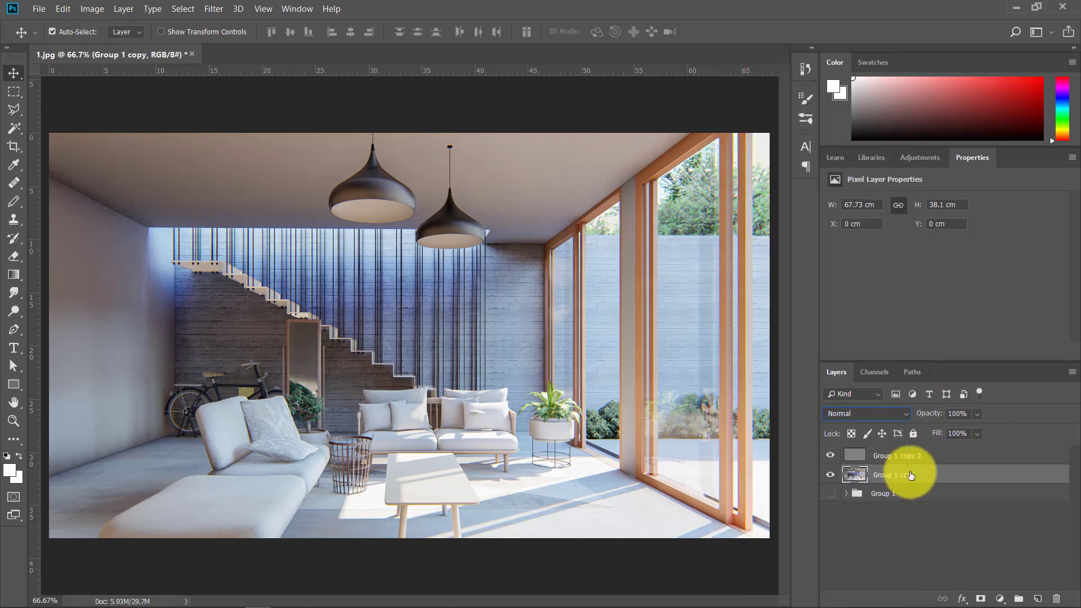
right_click(904, 473)
left_click(762, 115)
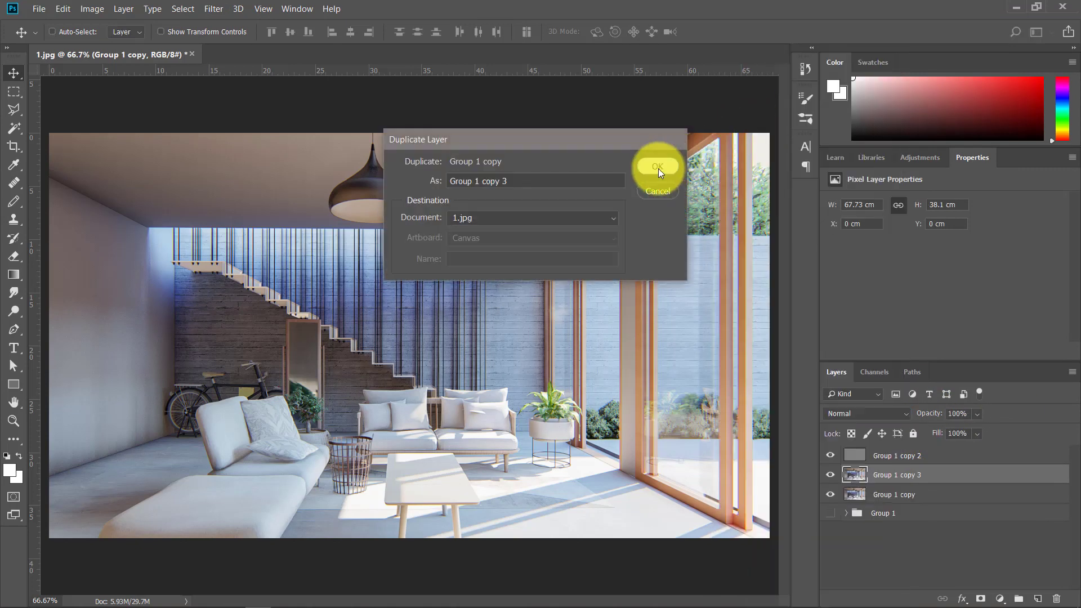
left_click(656, 167)
left_click(214, 8)
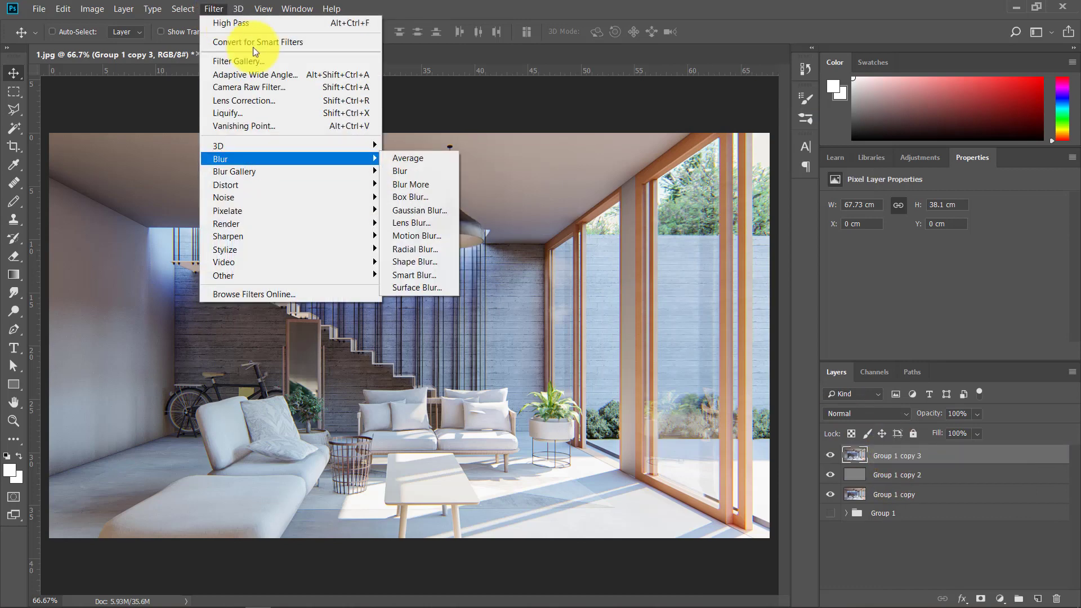
left_click(420, 225)
left_click(924, 191)
mouse_move(928, 413)
left_mouse_down()
mouse_move(914, 415)
mouse_move(930, 415)
left_mouse_up()
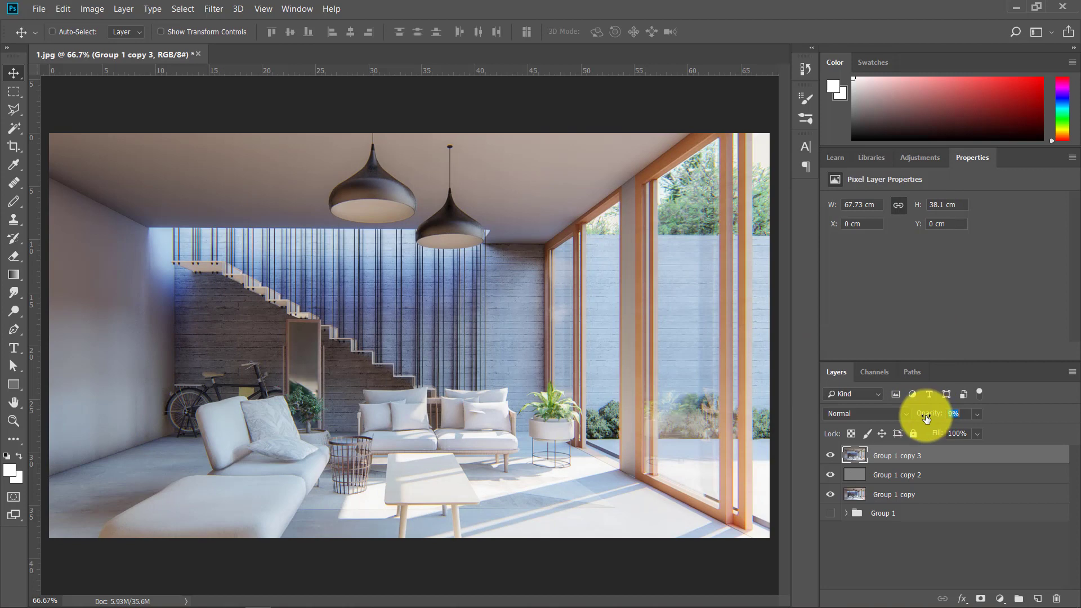
- Add a Curves adjustment layer that brightens the image
left_click(1000, 598)
left_click(1022, 418)
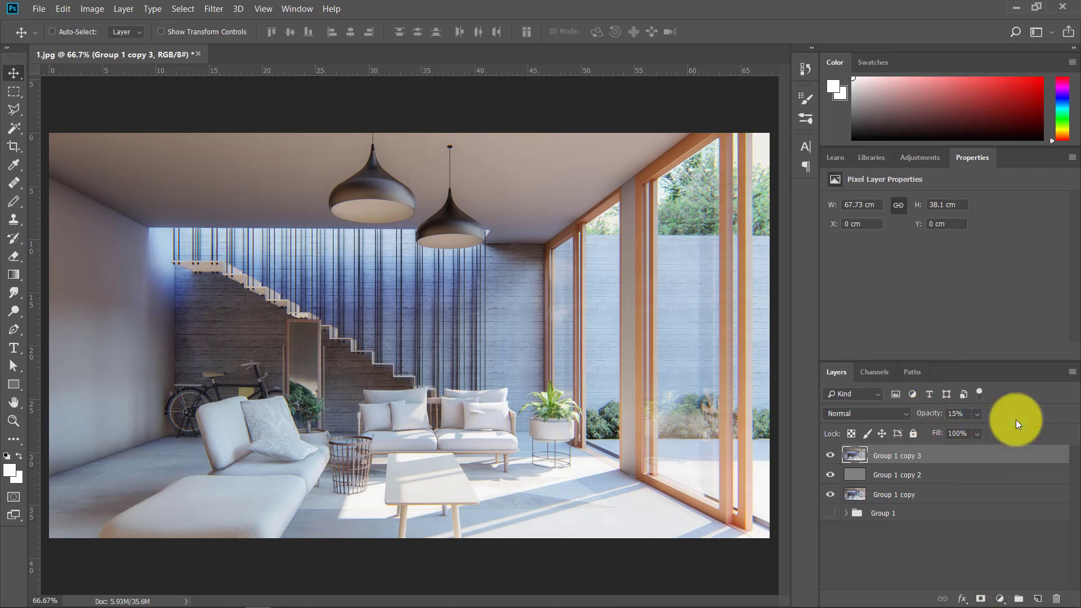
left_click_drag(958, 313, 959, 321)
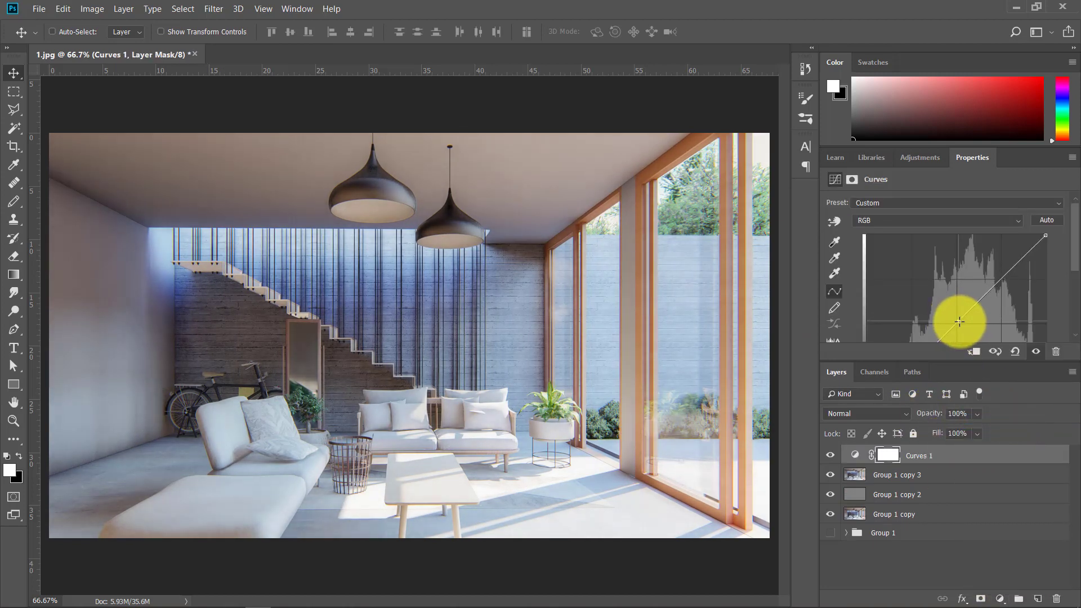
- Add a lower point to Curves 1 and bend the upper curve for contrast
scroll(930, 316, "down", 2)
left_click(932, 316)
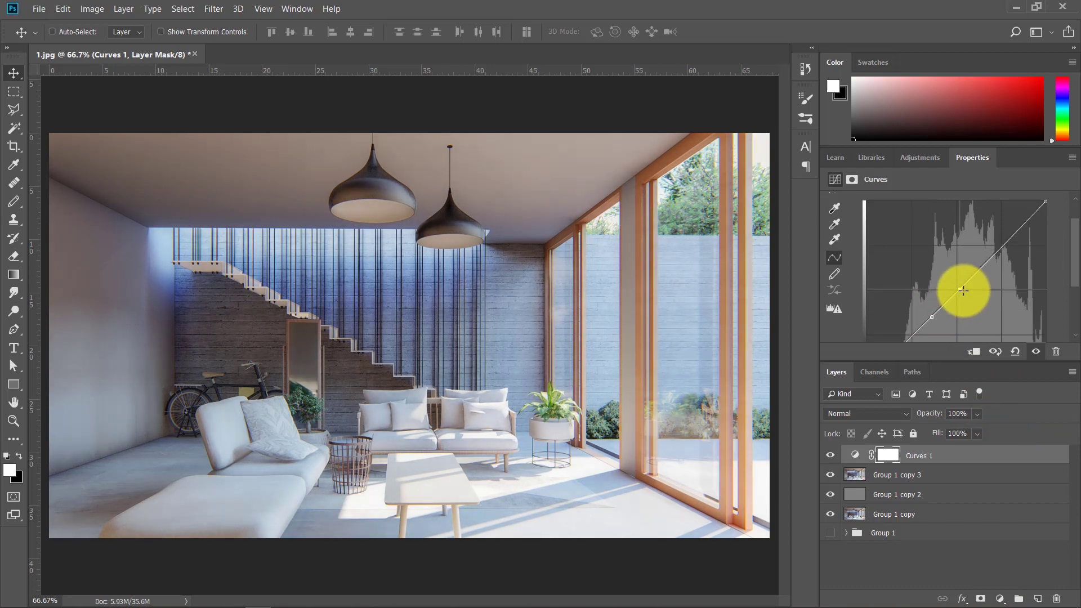
left_click_drag(996, 248, 998, 253)
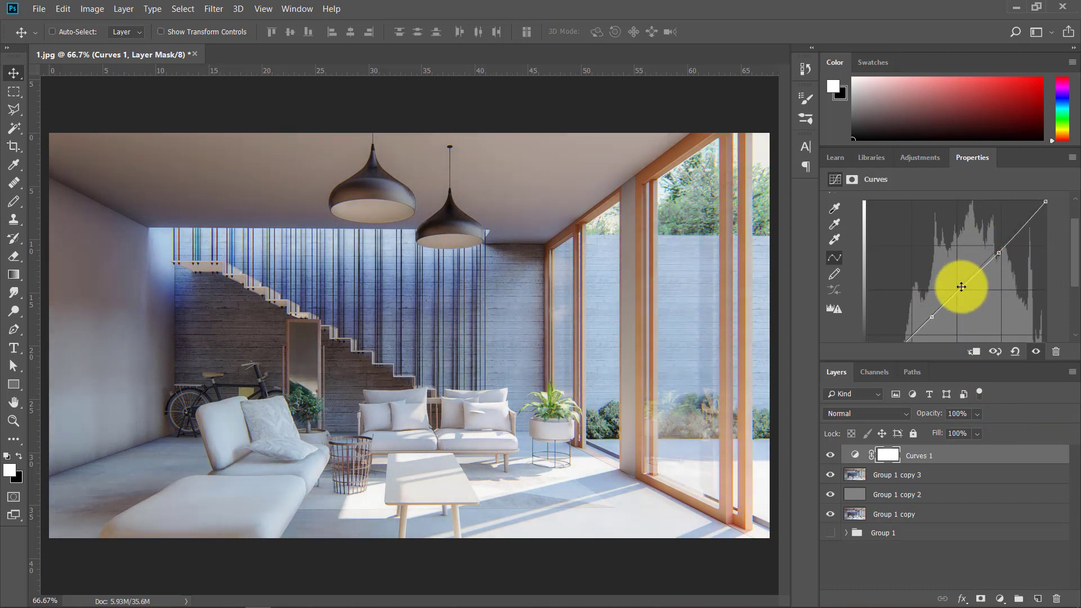
left_click(936, 557)
- Add a Levels 1 layer with midtones at 0.91 and compare before and after
left_click(1001, 598)
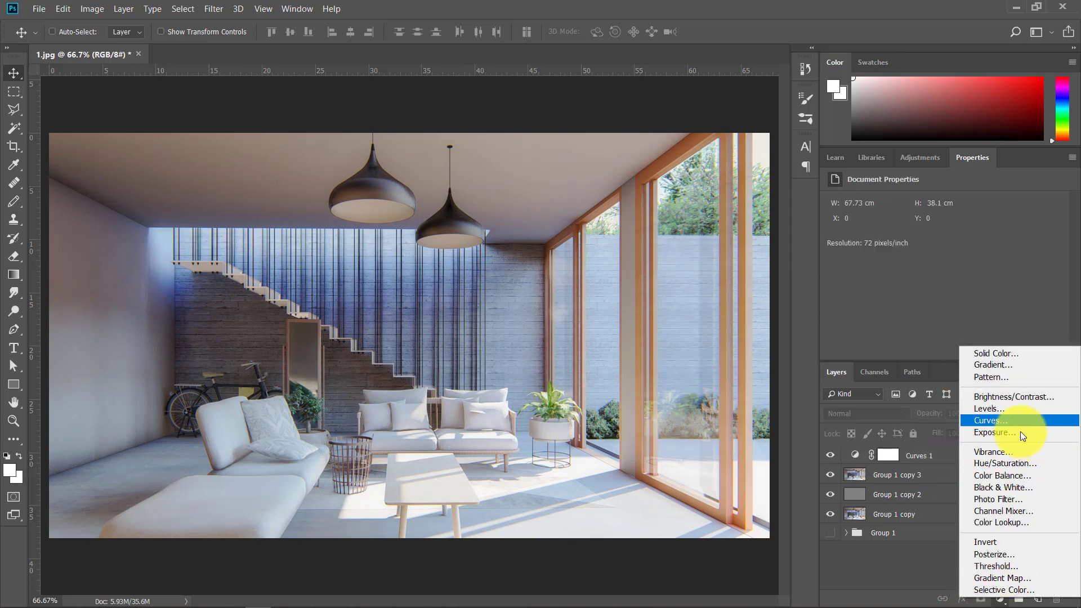
left_click(1007, 410)
mouse_move(954, 303)
left_mouse_down()
mouse_move(876, 302)
mouse_move(1032, 302)
mouse_move(959, 303)
left_mouse_up()
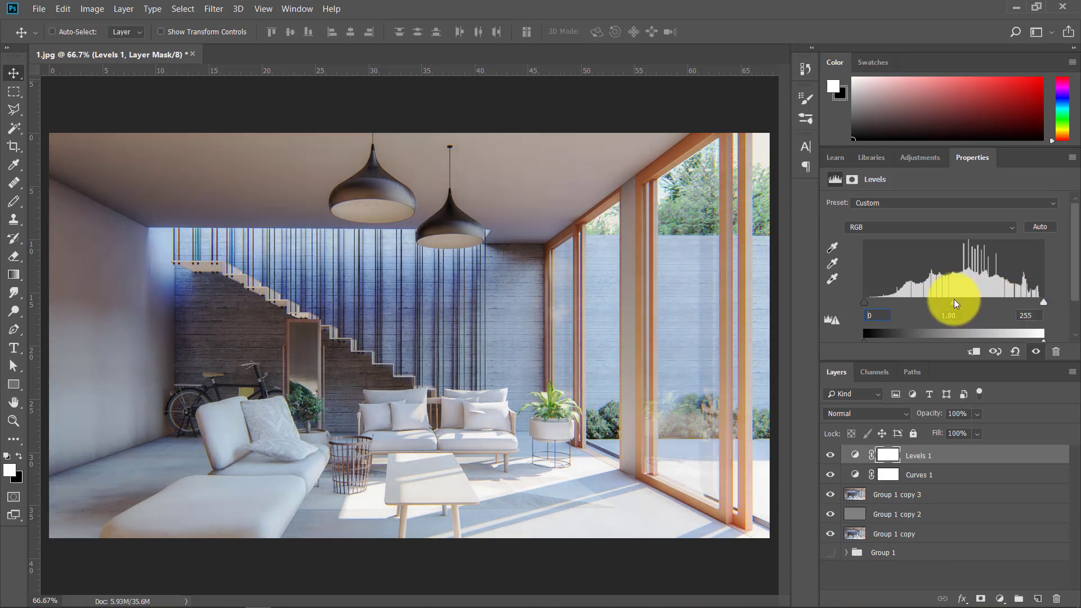
left_click(830, 455)
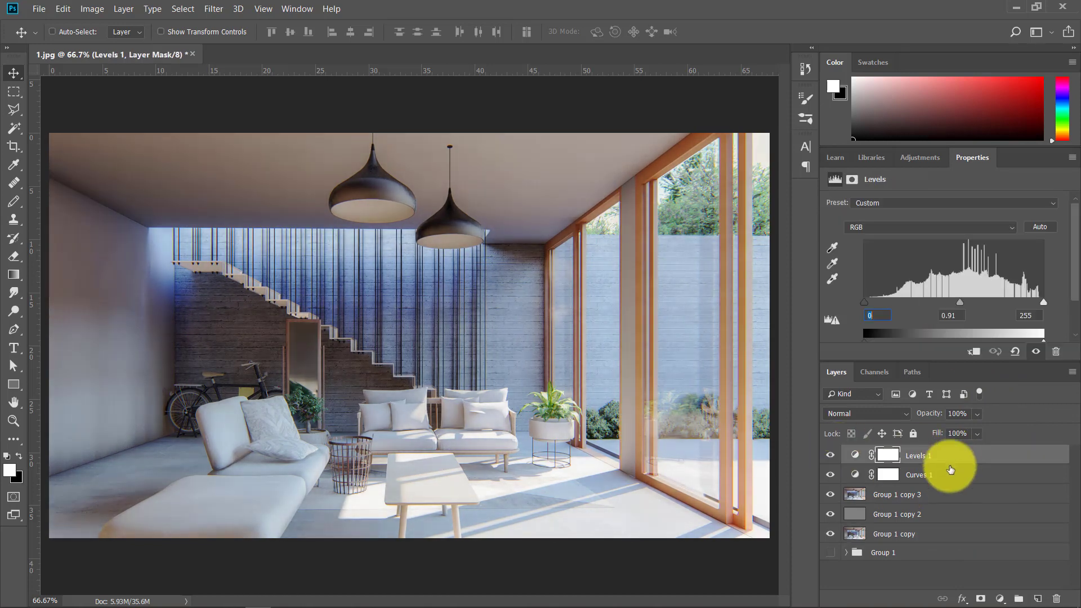
left_click(951, 457)
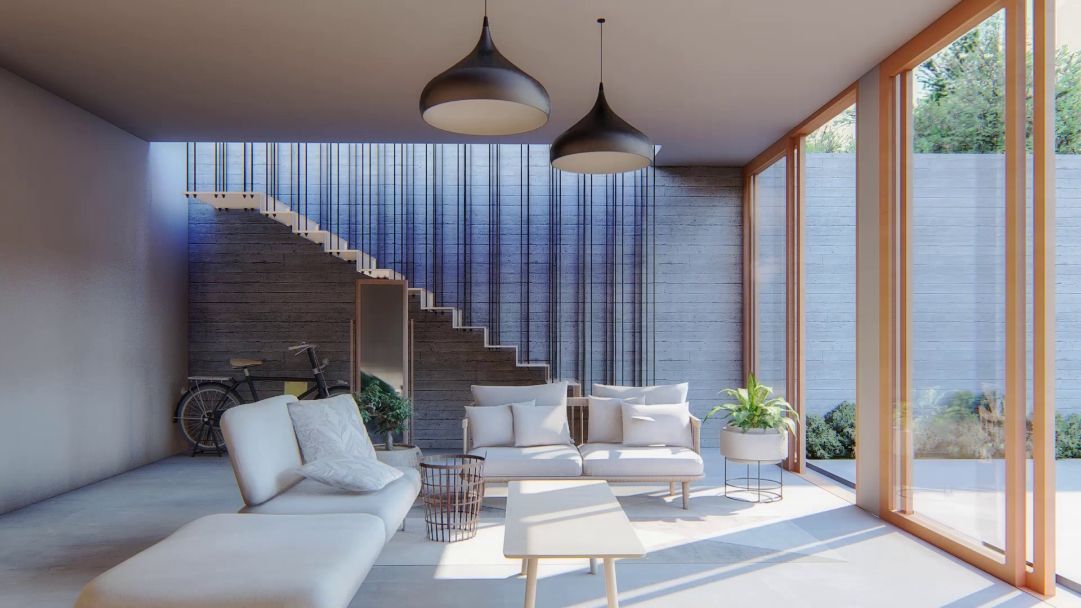